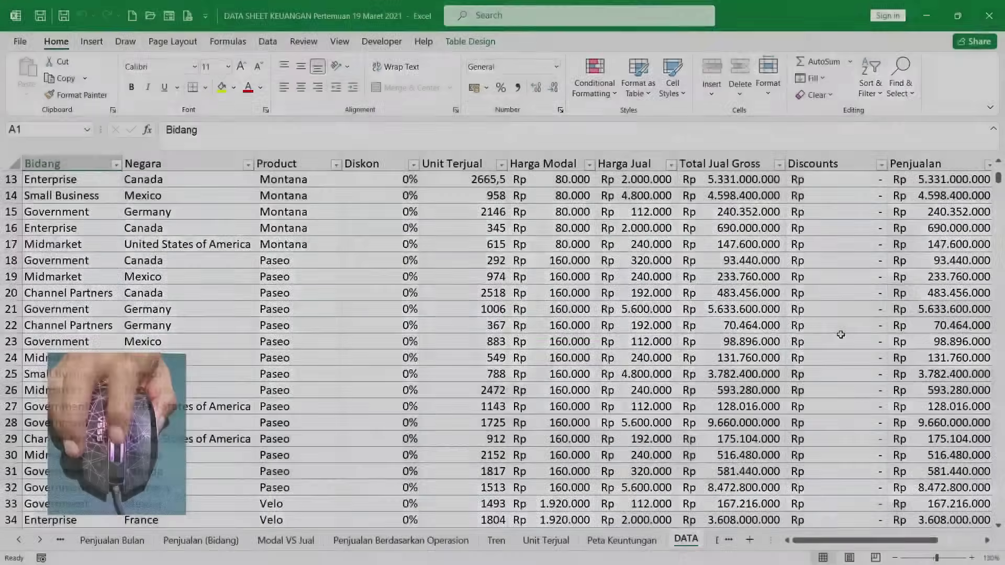
Step: Scroll through the sales DATA table vertically and horizontally to review its contents
{"action": "scroll", "coordinate": [841, 334], "scroll_direction": "up", "scroll_amount": 1}
{"action": "scroll", "coordinate": [841, 334], "scroll_direction": "up", "scroll_amount": 1}
{"action": "scroll", "coordinate": [841, 334], "scroll_direction": "up", "scroll_amount": 1}
{"action": "scroll", "coordinate": [841, 334], "scroll_direction": "up", "scroll_amount": 1}
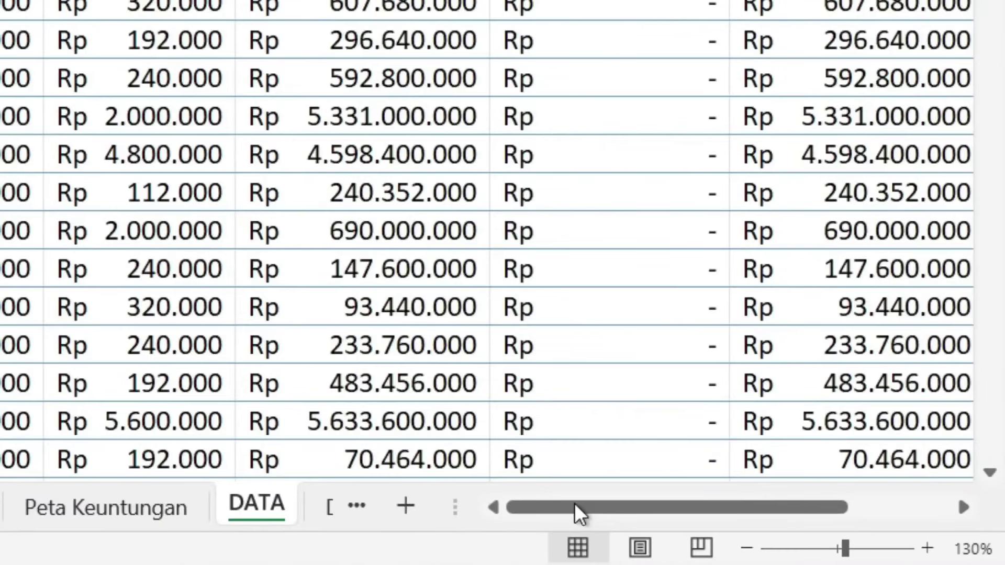
{"action": "left_click_drag", "start_coordinate": [574, 503], "coordinate": [615, 505]}
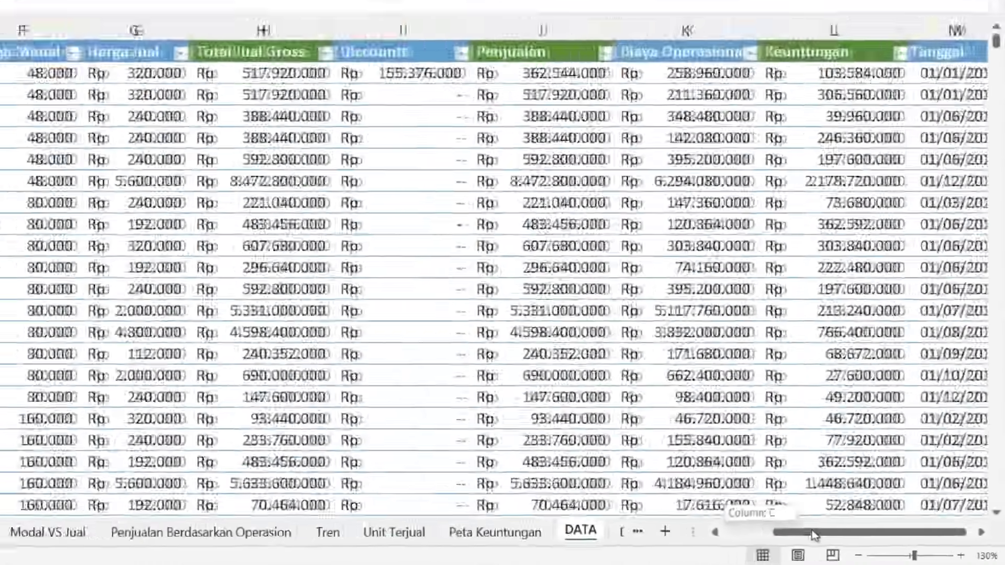
{"action": "mouse_move", "coordinate": [615, 505]}
{"action": "left_mouse_down"}
{"action": "mouse_move", "coordinate": [869, 542]}
{"action": "mouse_move", "coordinate": [825, 542]}
{"action": "left_mouse_up"}
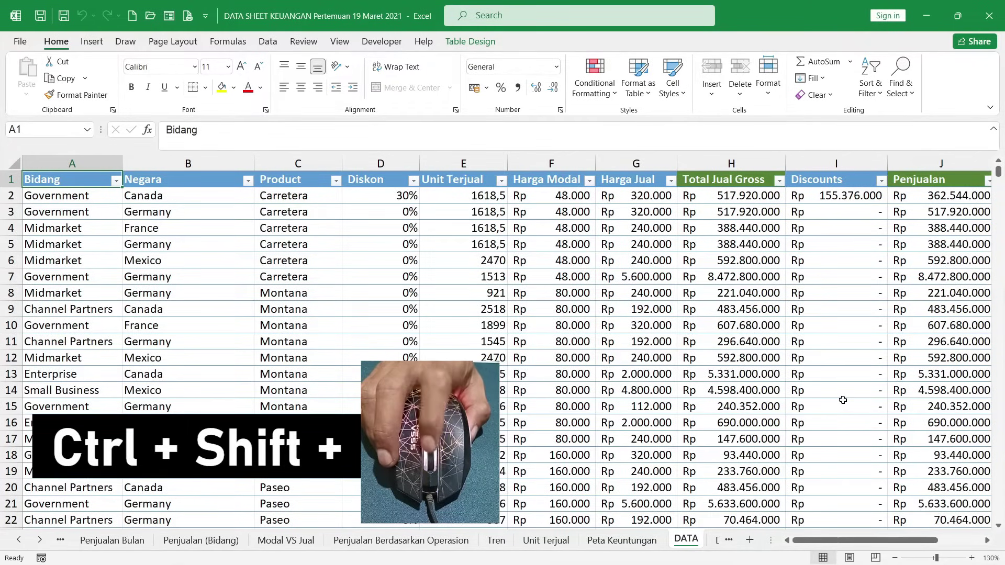
{"action": "scroll", "coordinate": [843, 400], "scroll_direction": "right", "scroll_amount": 1}
{"action": "scroll", "coordinate": [843, 400], "scroll_direction": "right", "scroll_amount": 1}
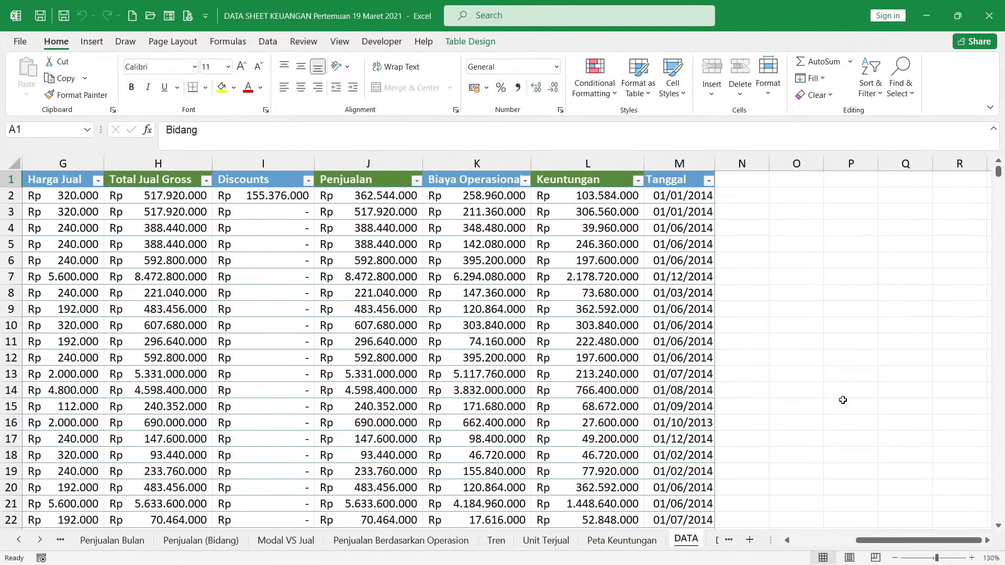
{"action": "scroll", "coordinate": [843, 400], "scroll_direction": "left", "scroll_amount": 1}
{"action": "scroll", "coordinate": [843, 400], "scroll_direction": "left", "scroll_amount": 1}
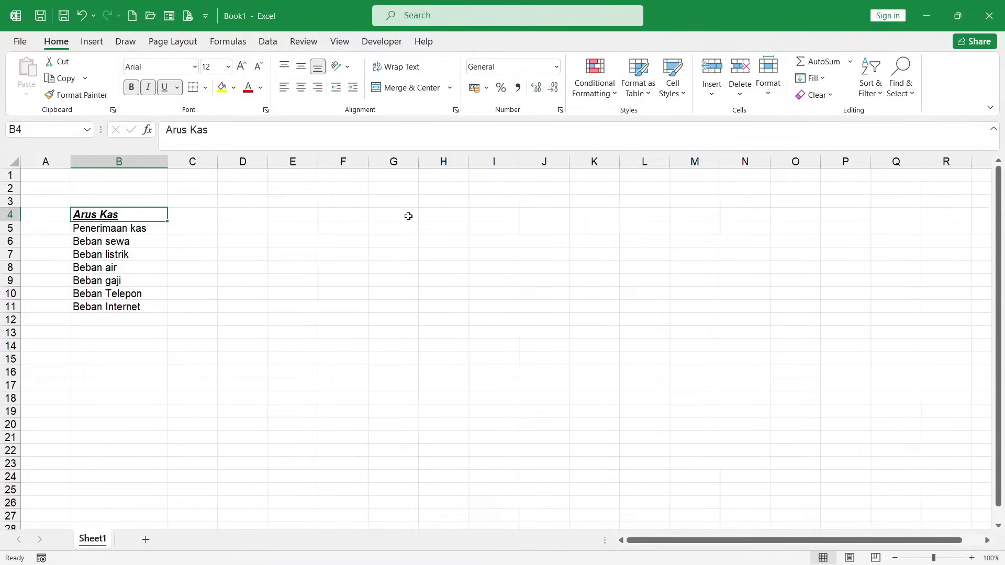
Step: Insert the recently used Wingdings 2 asterisk symbol into cell E5
{"action": "left_click", "coordinate": [287, 228]}
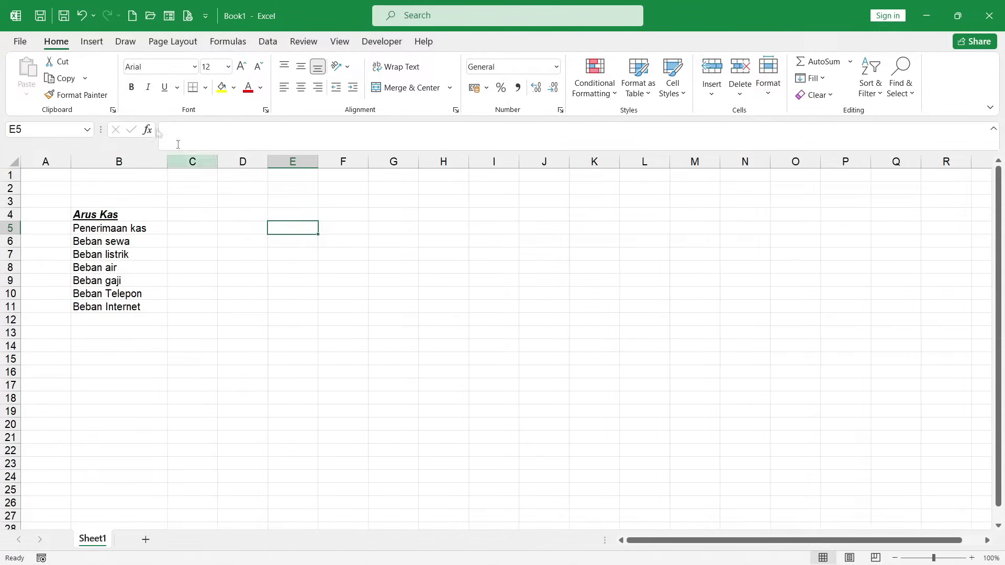
{"action": "left_click", "coordinate": [92, 42]}
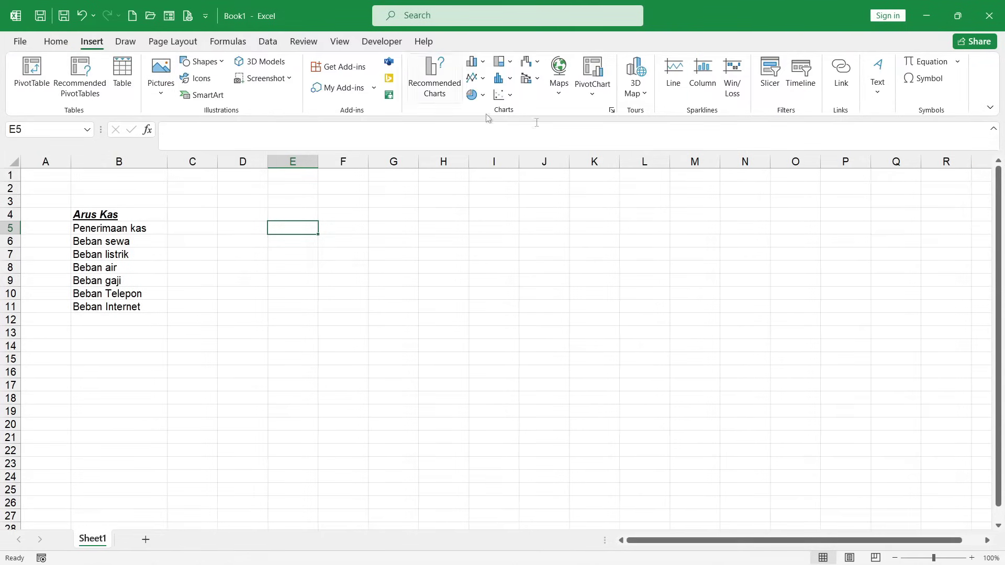
{"action": "left_click", "coordinate": [929, 78]}
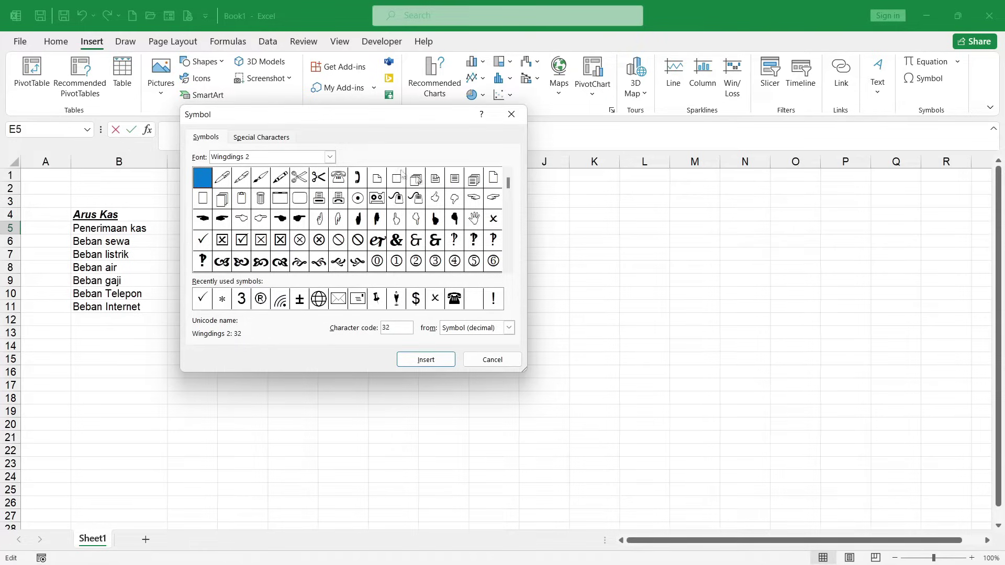
{"action": "left_click", "coordinate": [330, 157]}
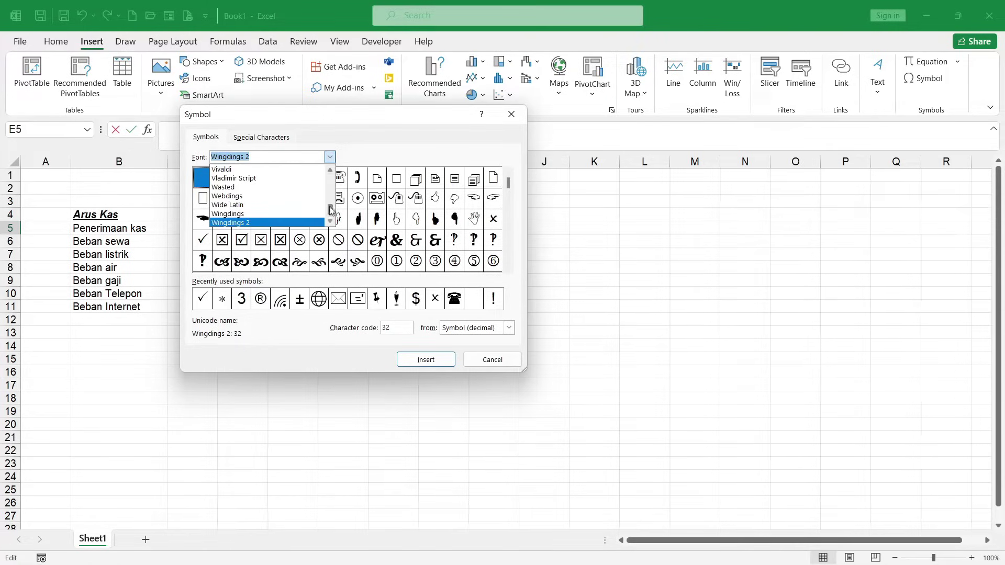
{"action": "left_click_drag", "start_coordinate": [331, 209], "coordinate": [330, 191]}
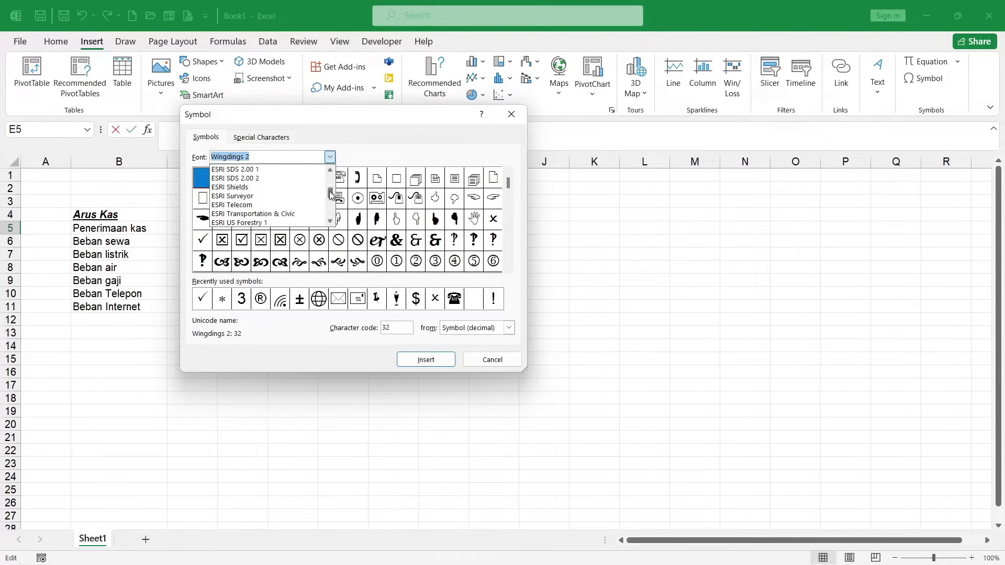
{"action": "left_click", "coordinate": [330, 157]}
{"action": "left_click", "coordinate": [224, 302]}
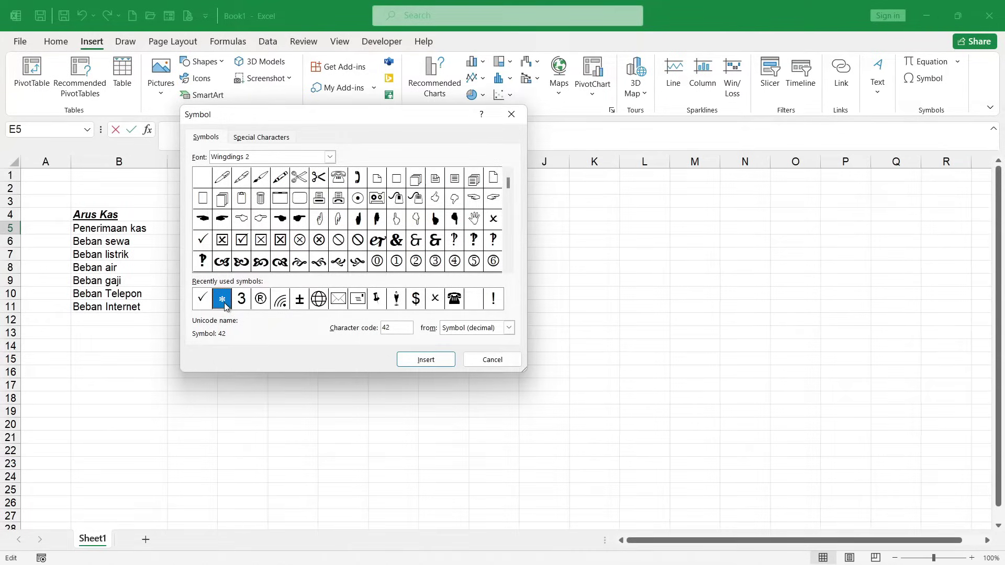
{"action": "left_click", "coordinate": [426, 360]}
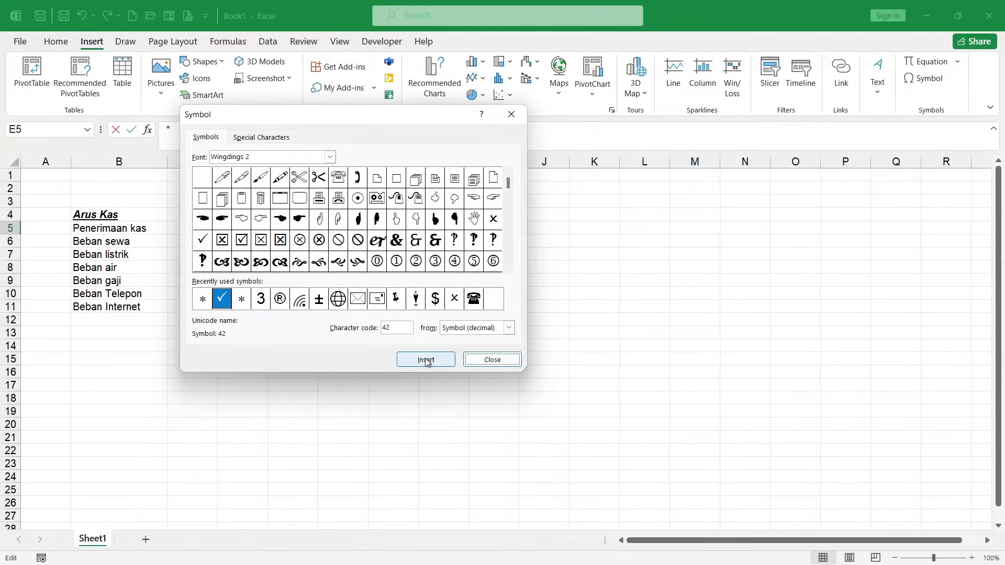
{"action": "left_click", "coordinate": [492, 360]}
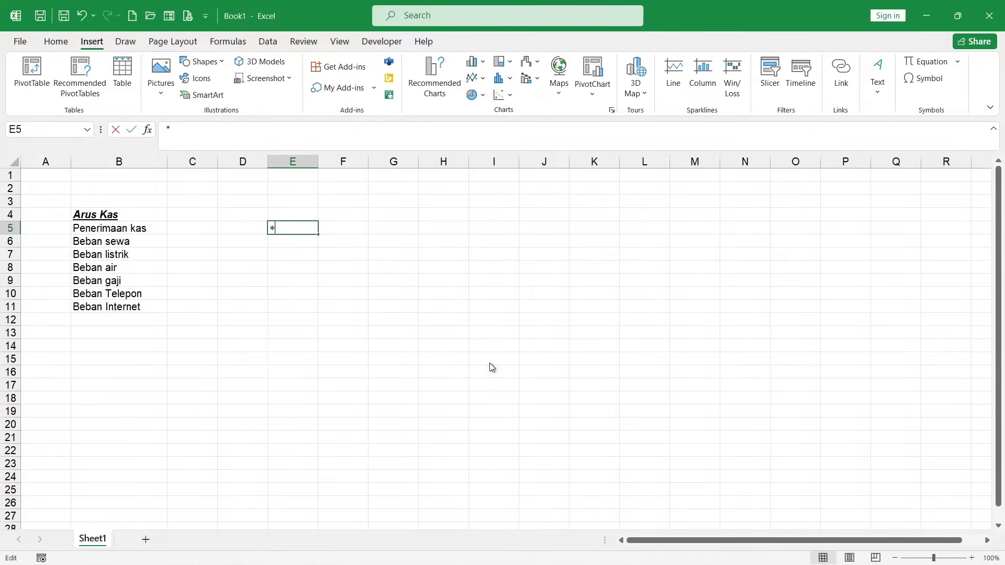
Step: Copy the asterisk from E5 and select the expense labels in B5:B11
{"action": "double_click", "coordinate": [272, 228]}
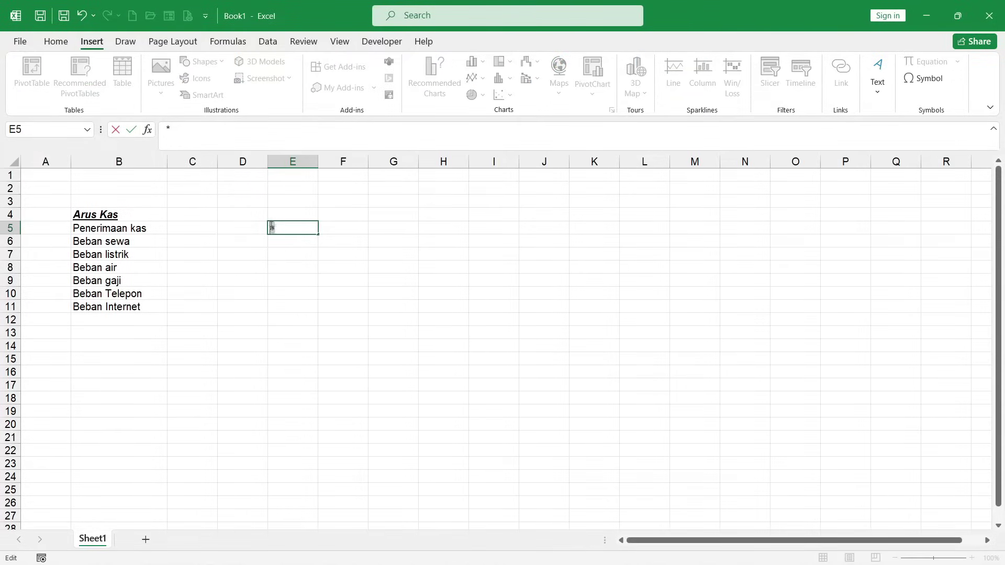
{"action": "right_click", "coordinate": [272, 228]}
{"action": "left_click", "coordinate": [299, 253]}
{"action": "left_click_drag", "start_coordinate": [138, 229], "coordinate": [137, 304]}
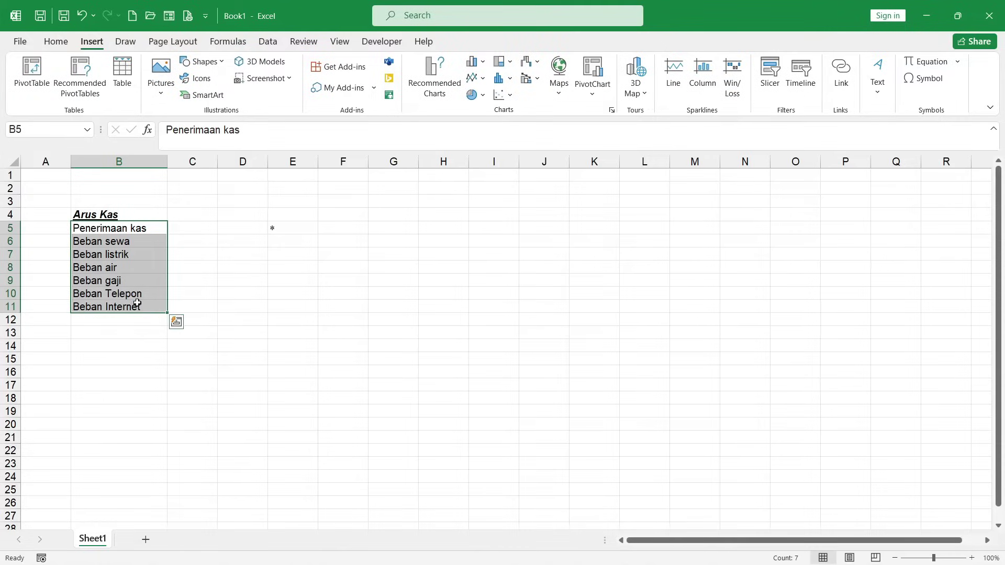
Step: Apply the custom number format "*" @ to B5:B11, then check the stored values in B6 and B7
{"action": "key", "text": "ctrl+1"}
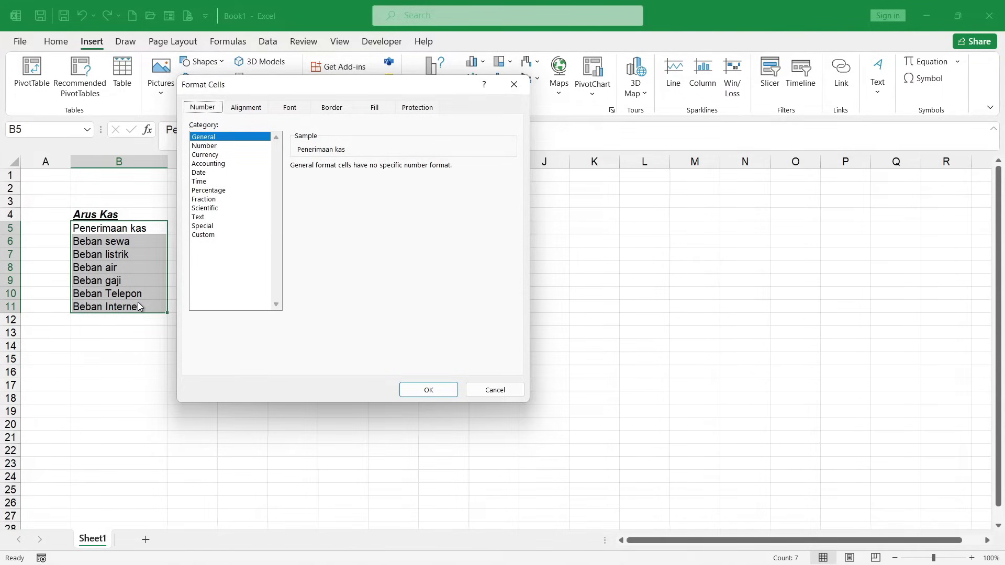
{"action": "left_click", "coordinate": [204, 236]}
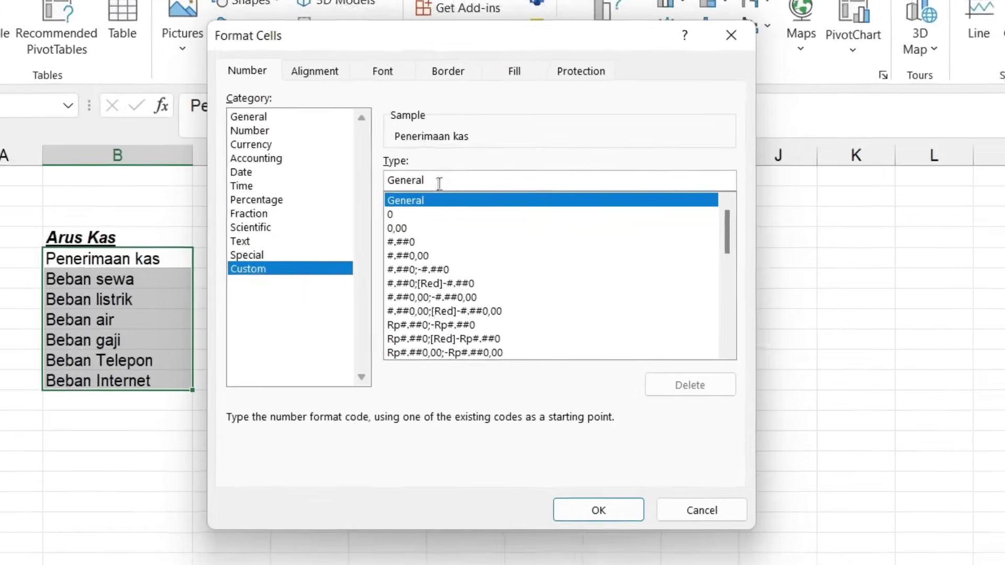
{"action": "left_click_drag", "start_coordinate": [439, 183], "coordinate": [389, 180]}
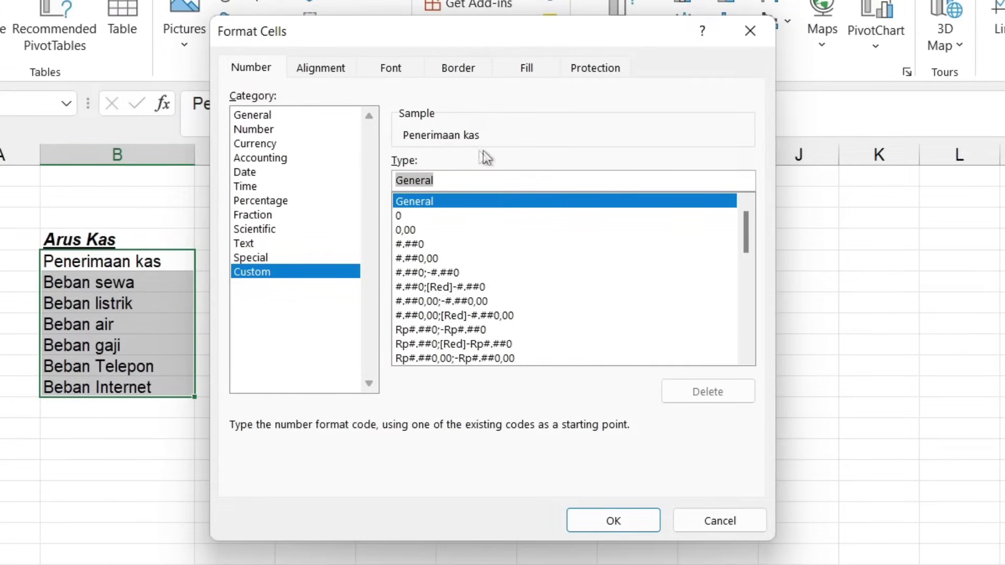
{"action": "key", "text": "BackSpace"}
{"action": "type", "text": "\""}
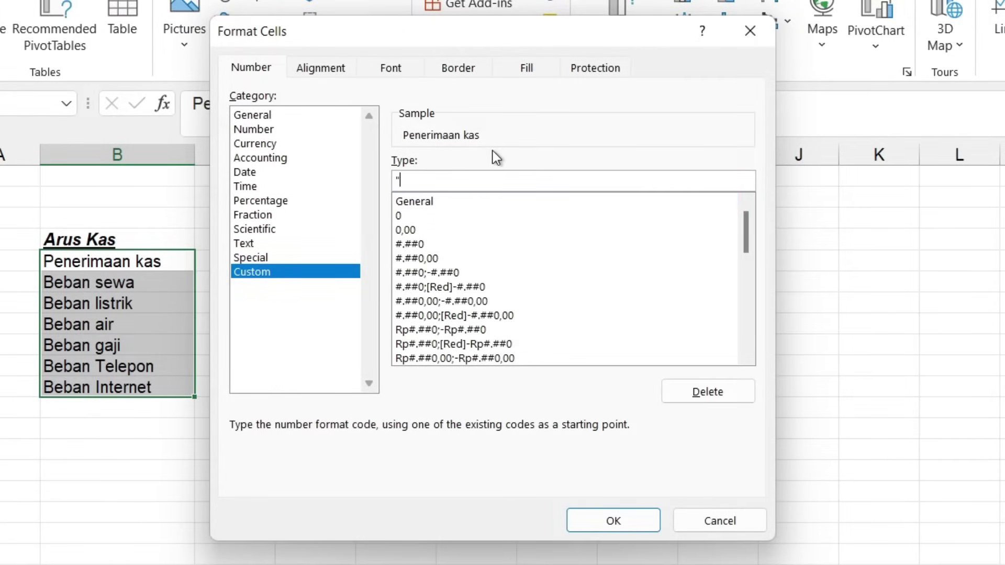
{"action": "type", "text": "*"}
{"action": "type", "text": "\""}
{"action": "type", "text": " @"}
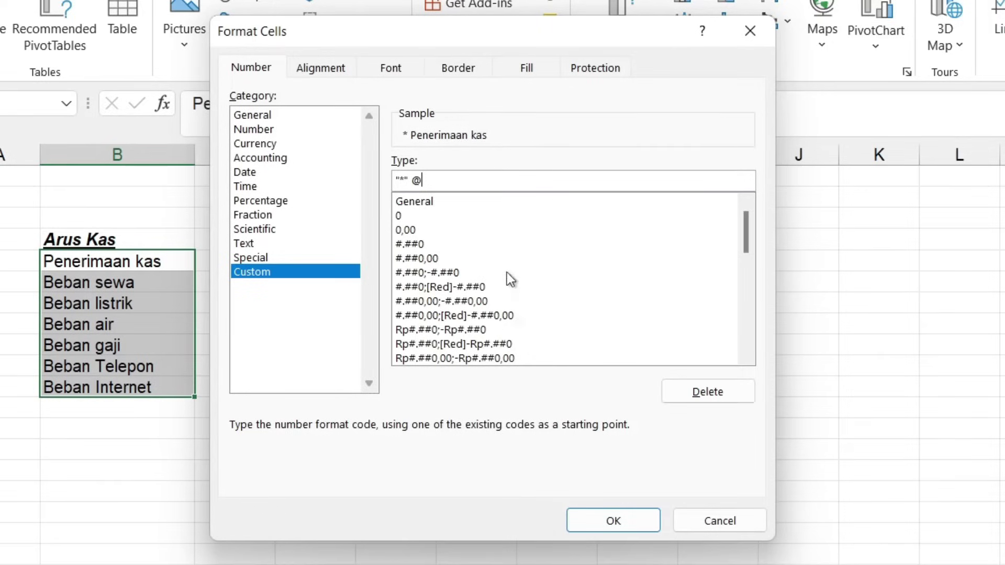
{"action": "left_click", "coordinate": [616, 527]}
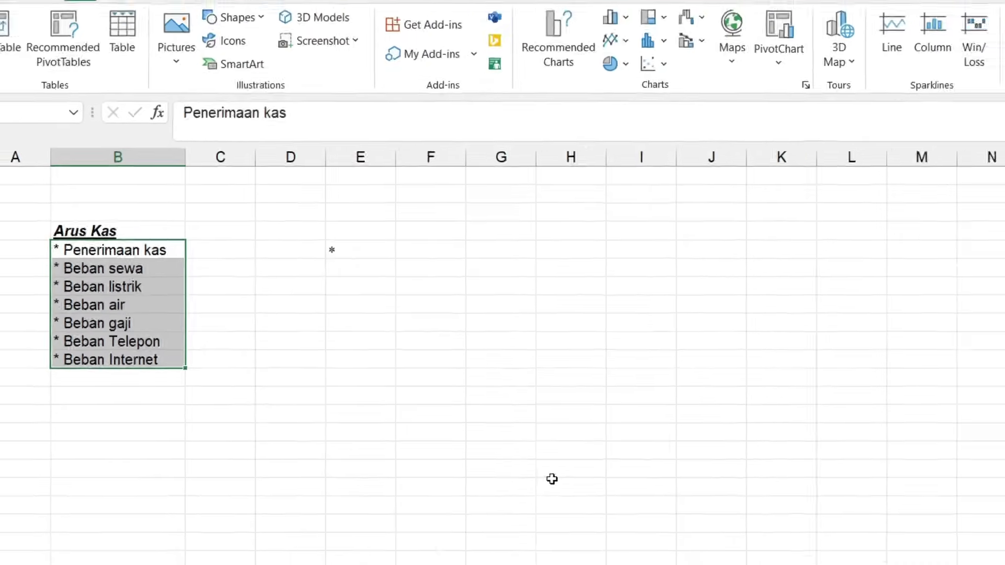
{"action": "left_click", "coordinate": [147, 231]}
{"action": "left_click", "coordinate": [148, 243]}
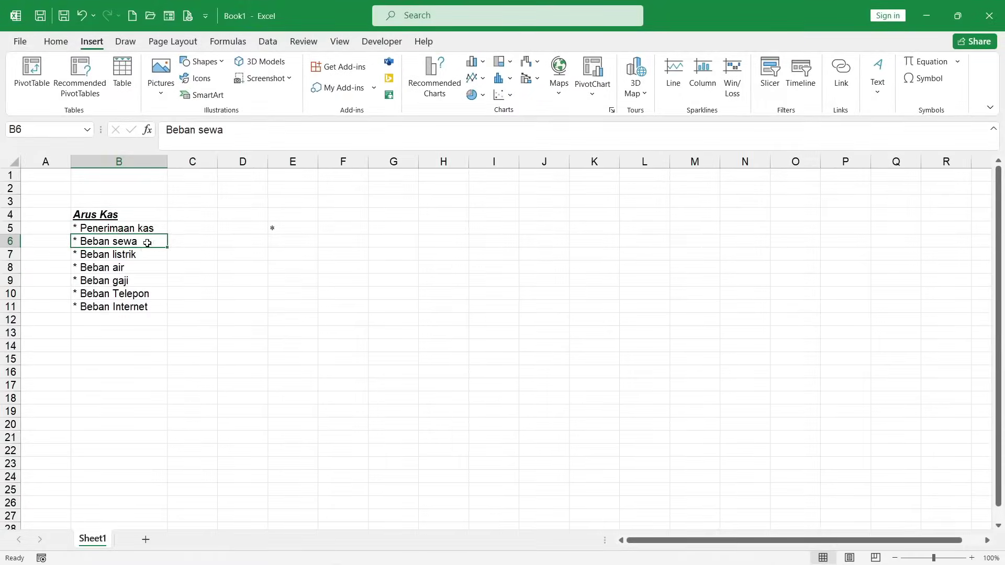
{"action": "left_click", "coordinate": [139, 257]}
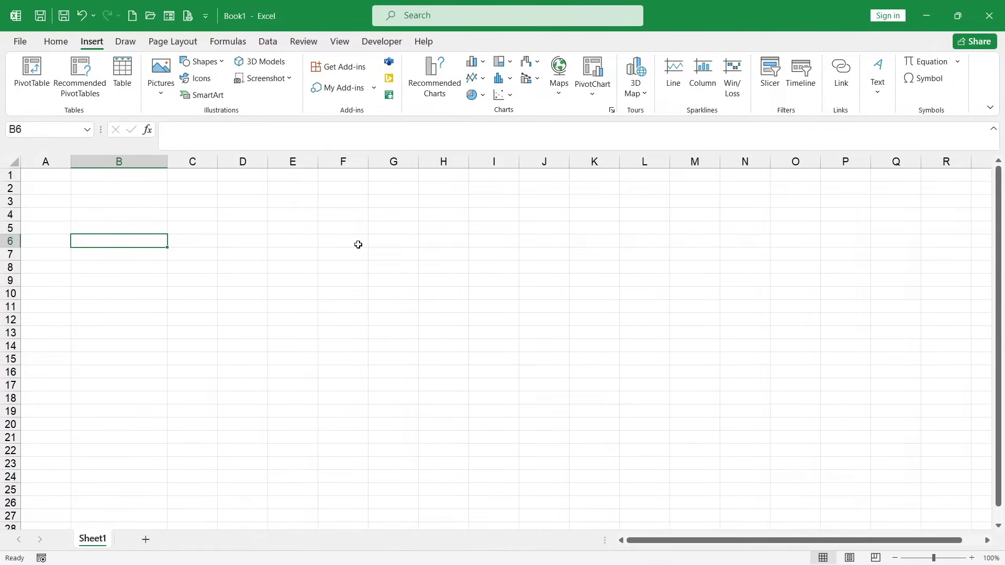
Step: Enter Kifrad, Tutorial and Trik Terbaik on separate lines within cell B6
{"action": "type", "text": "Kifr"}
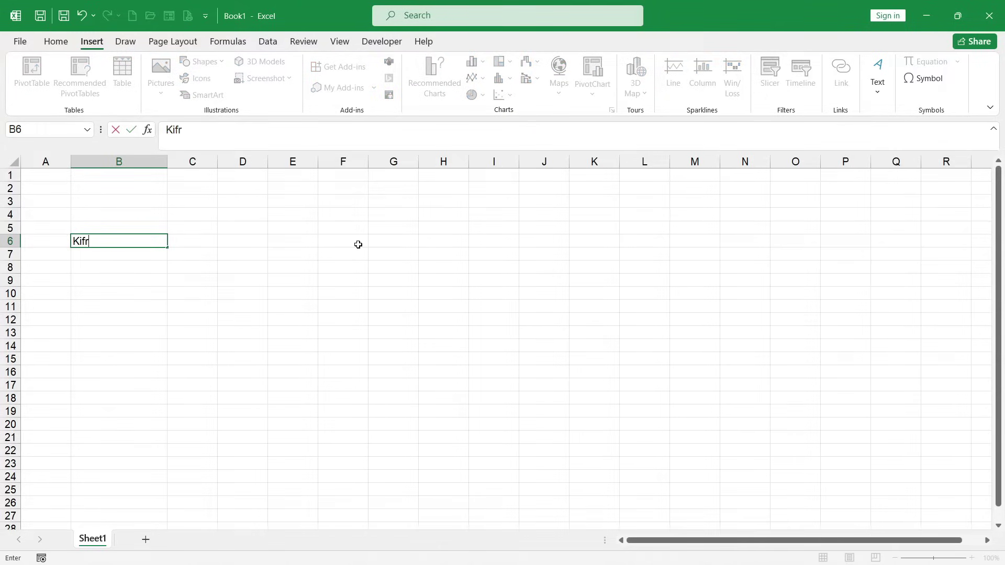
{"action": "type", "text": "ad"}
{"action": "type", "text": "utorial"}
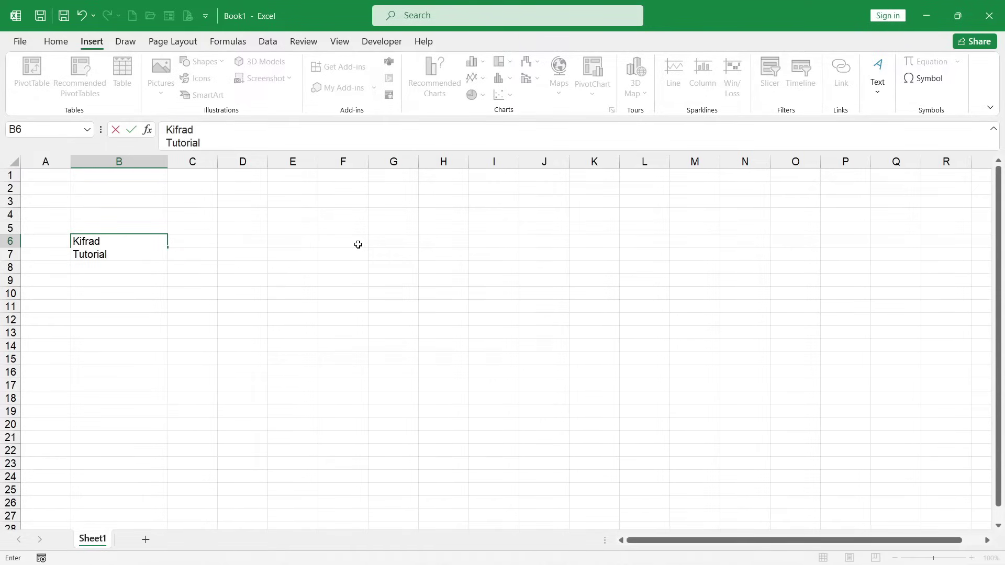
{"action": "key", "text": "alt+Return"}
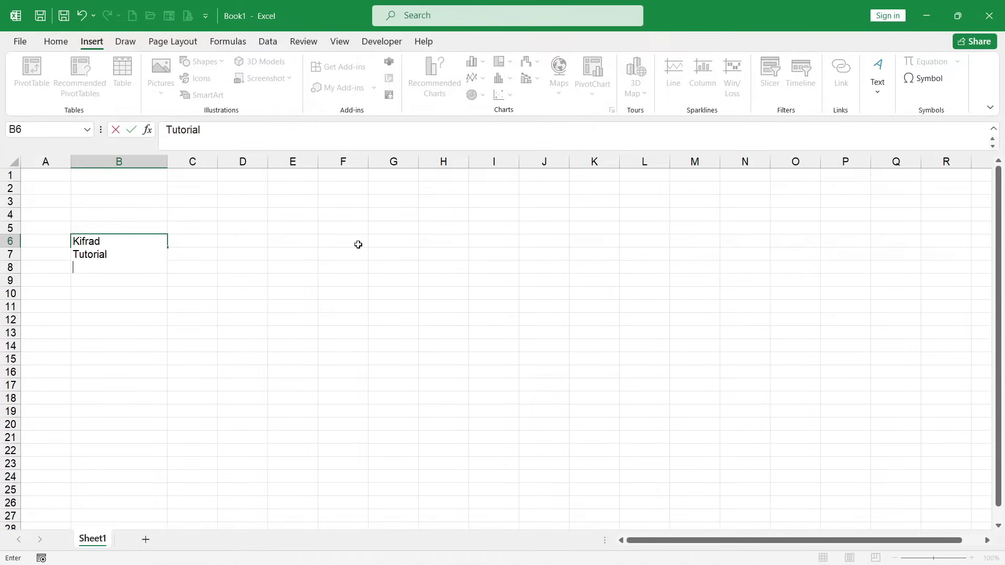
{"action": "type", "text": "Trik "}
{"action": "type", "text": "Terbaik"}
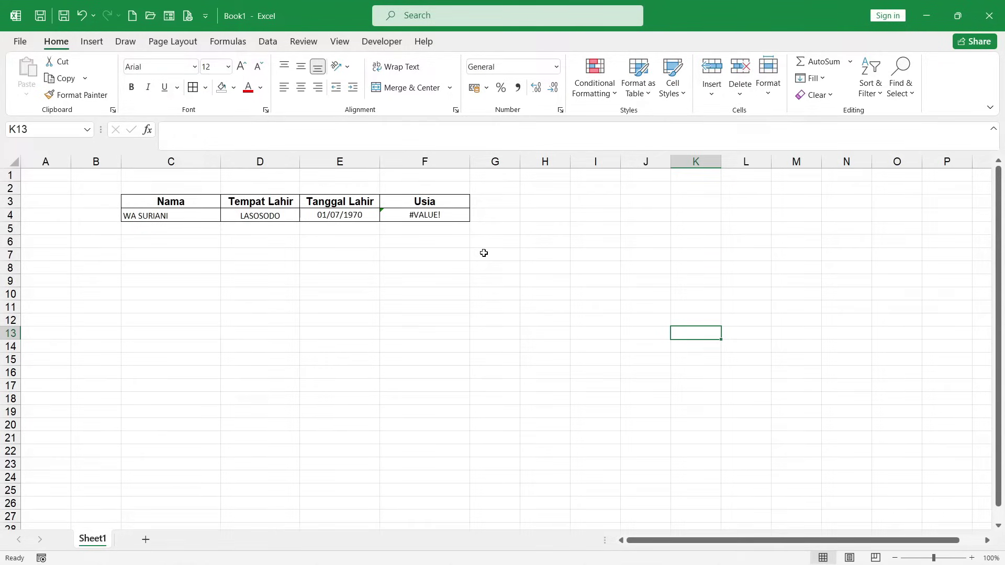
Step: Replace D4 with E4 in F4's DATEDIF age formula using Find and Replace
{"action": "double_click", "coordinate": [439, 214]}
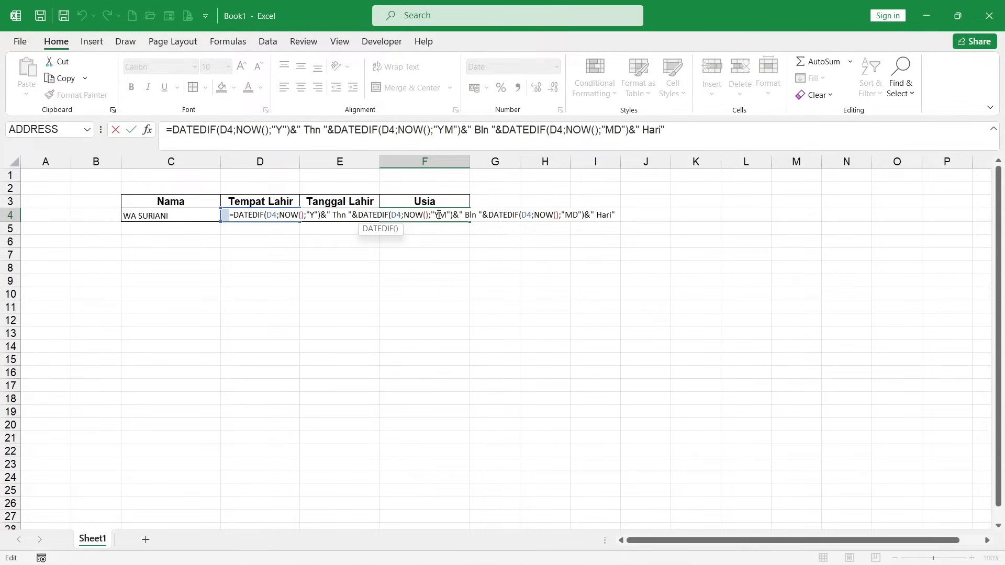
{"action": "key", "text": "ctrl+c"}
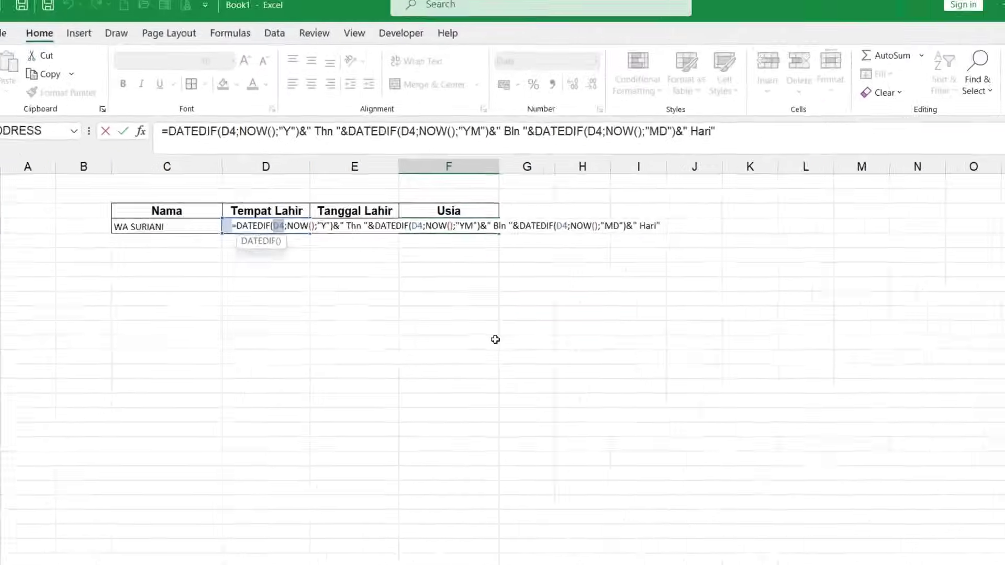
{"action": "key", "text": "ctrl+h"}
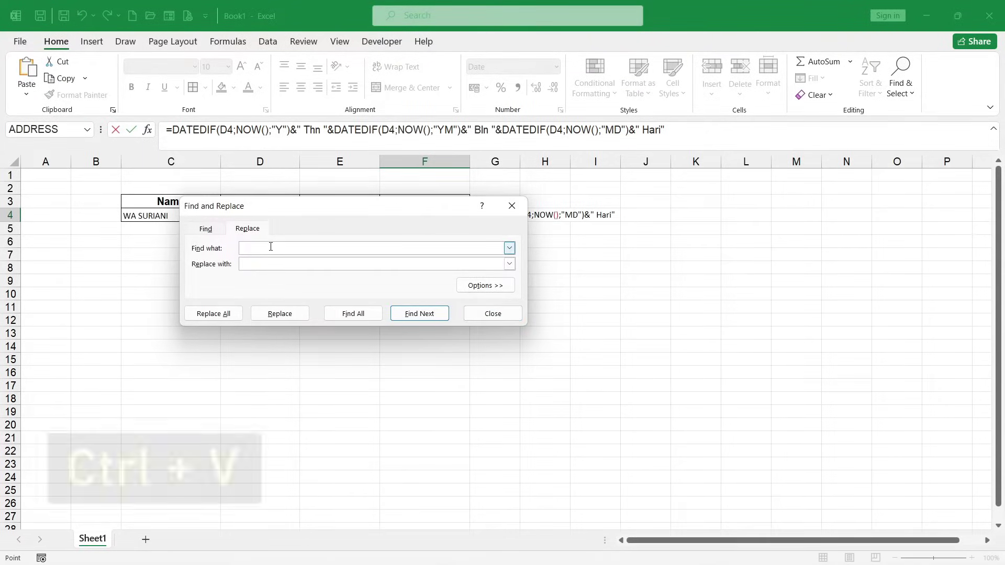
{"action": "key", "text": "ctrl+v"}
{"action": "left_click", "coordinate": [269, 264]}
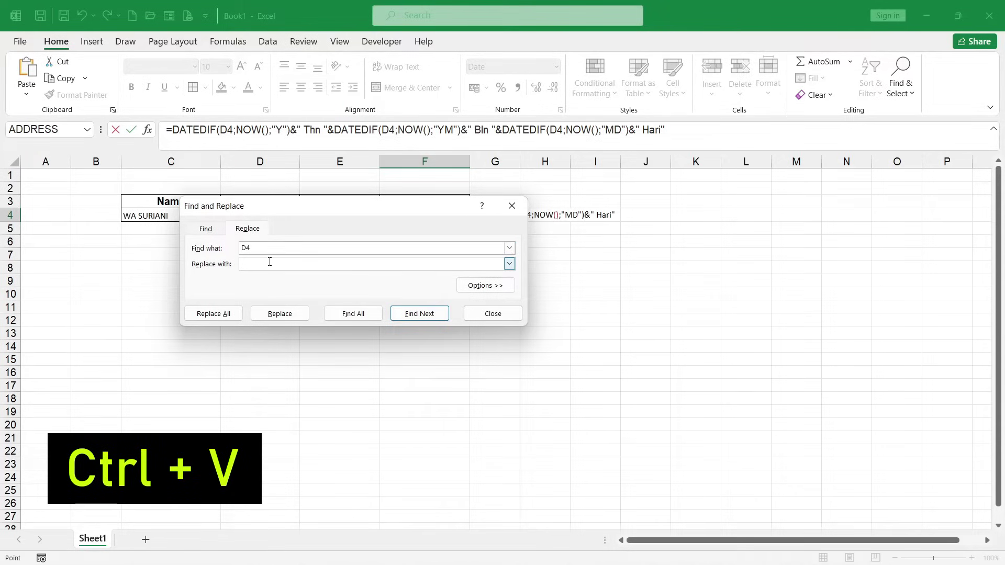
{"action": "mouse_move", "coordinate": [328, 208]}
{"action": "left_mouse_down"}
{"action": "mouse_move", "coordinate": [441, 244]}
{"action": "mouse_move", "coordinate": [410, 248]}
{"action": "left_mouse_up"}
{"action": "type", "text": "E4"}
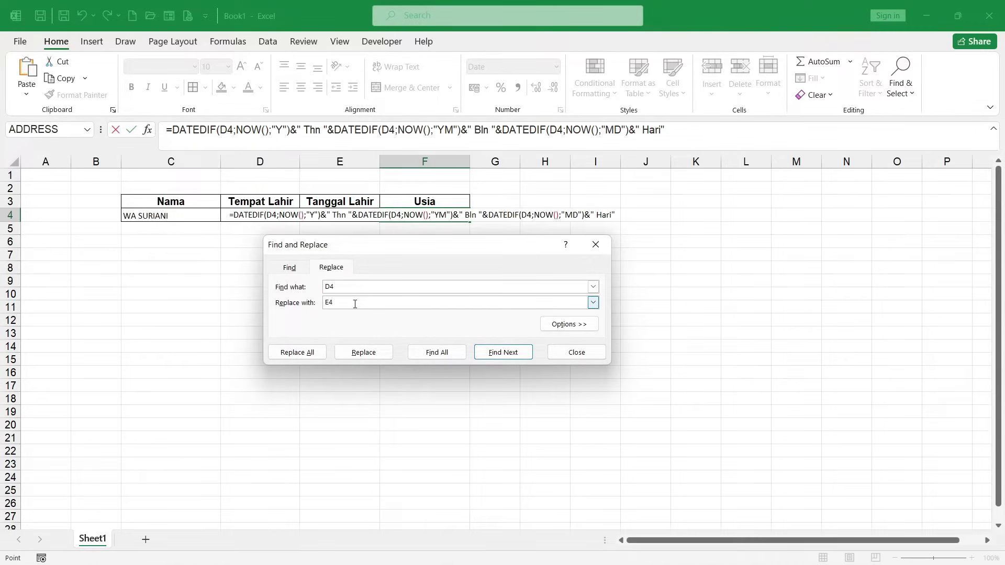
{"action": "left_click", "coordinate": [313, 356]}
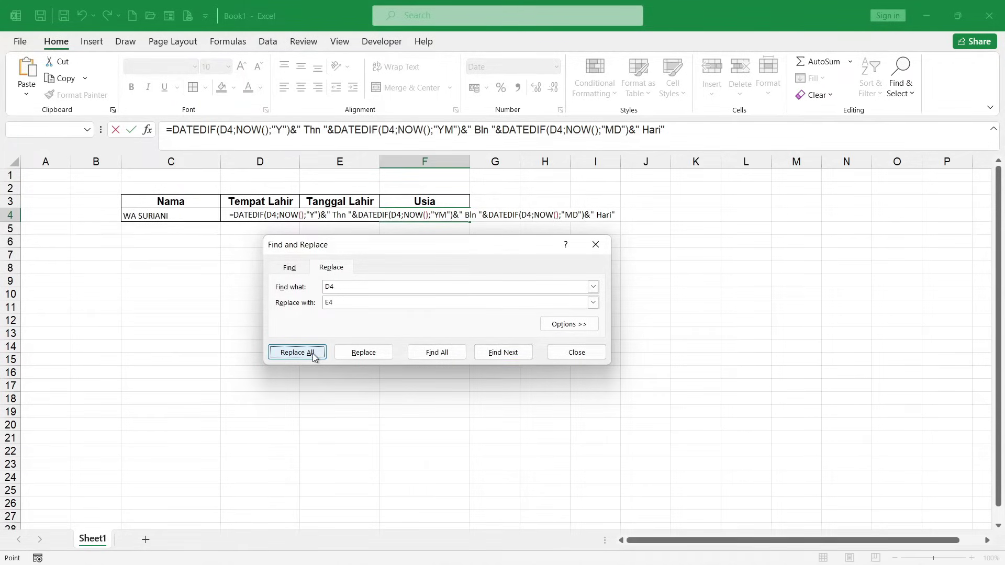
{"action": "left_click", "coordinate": [507, 325]}
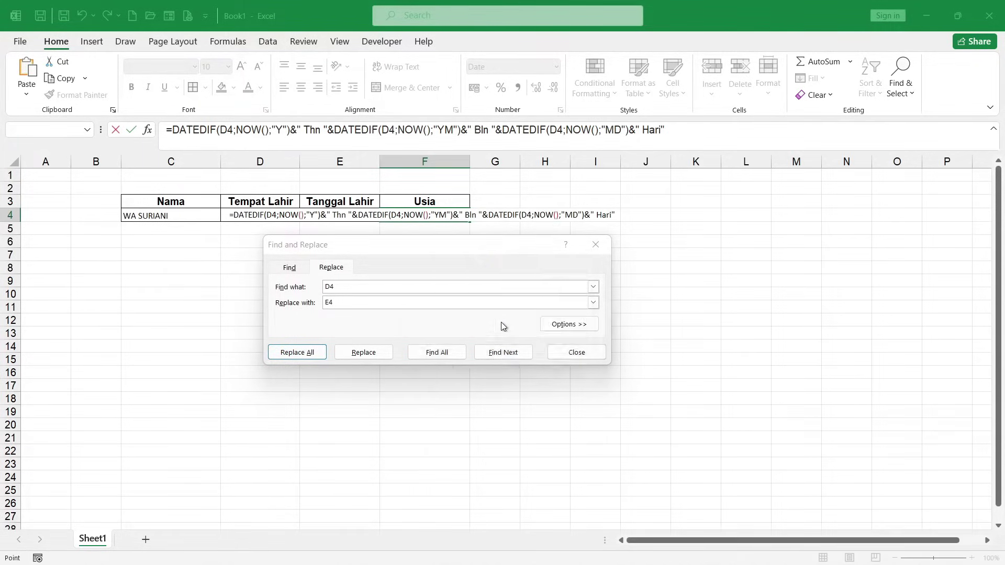
{"action": "left_click", "coordinate": [578, 353]}
{"action": "key", "text": "Escape"}
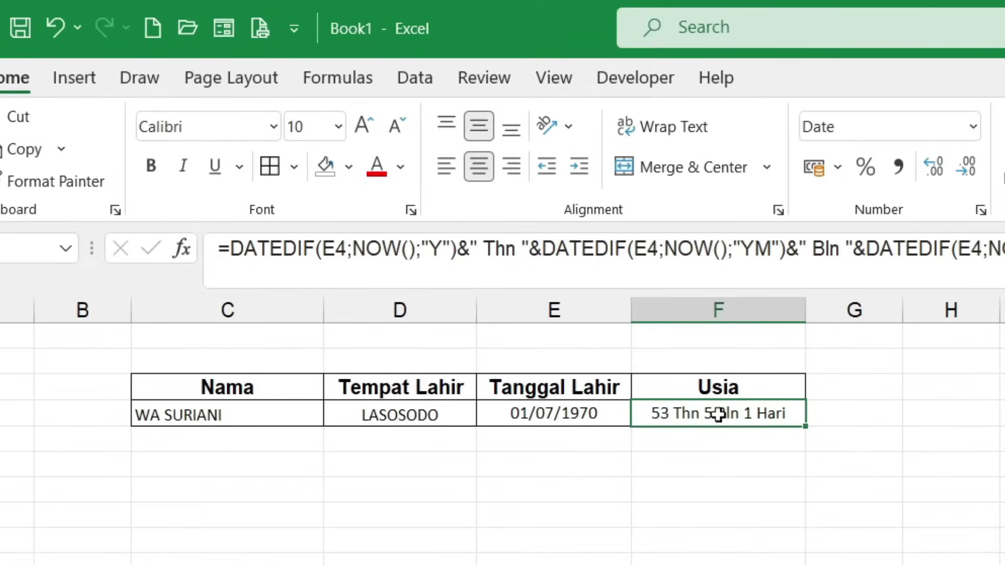
{"action": "double_click", "coordinate": [425, 215]}
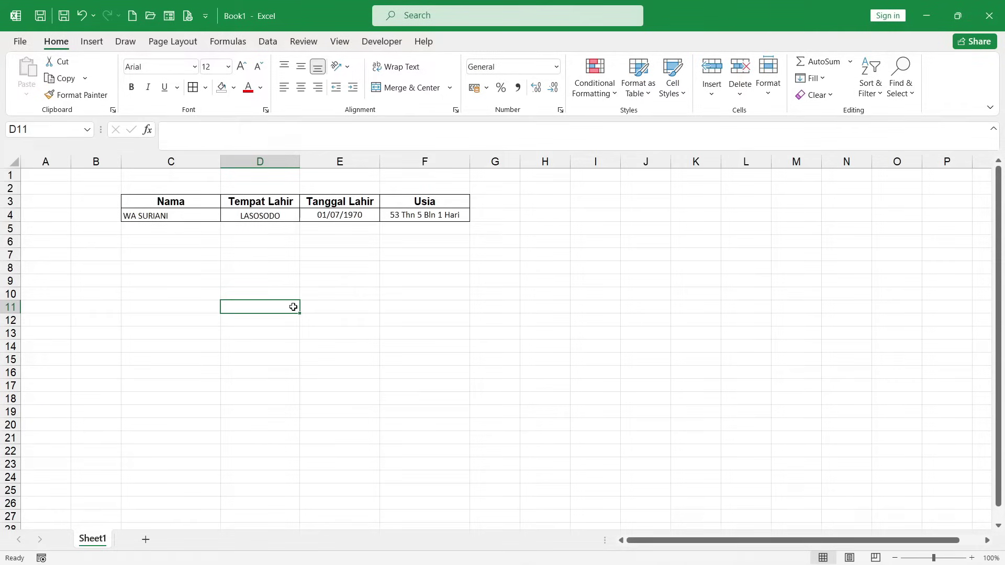
Step: Set the Office Theme to Black under Excel Options > General
{"action": "left_click", "coordinate": [22, 42]}
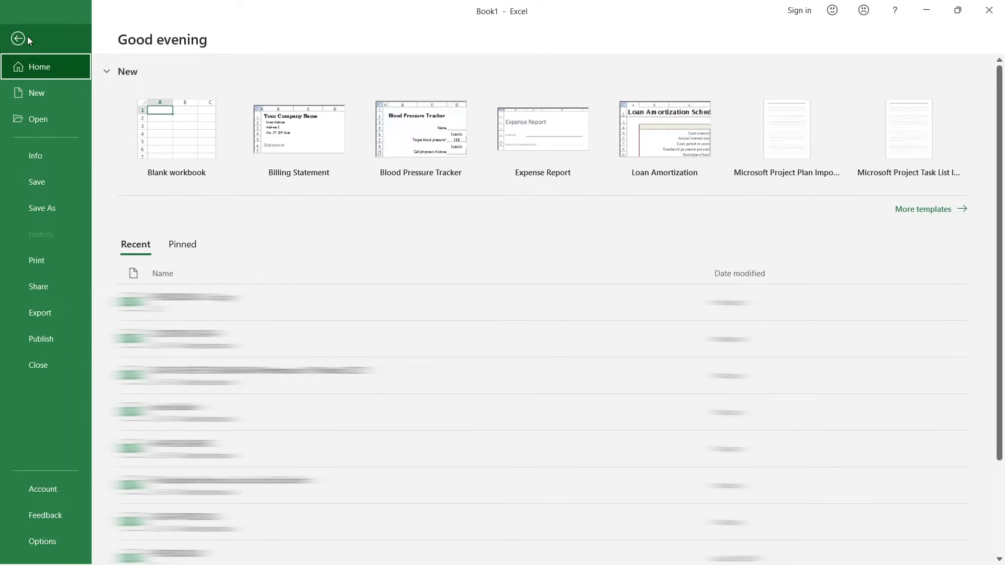
{"action": "left_click", "coordinate": [30, 540]}
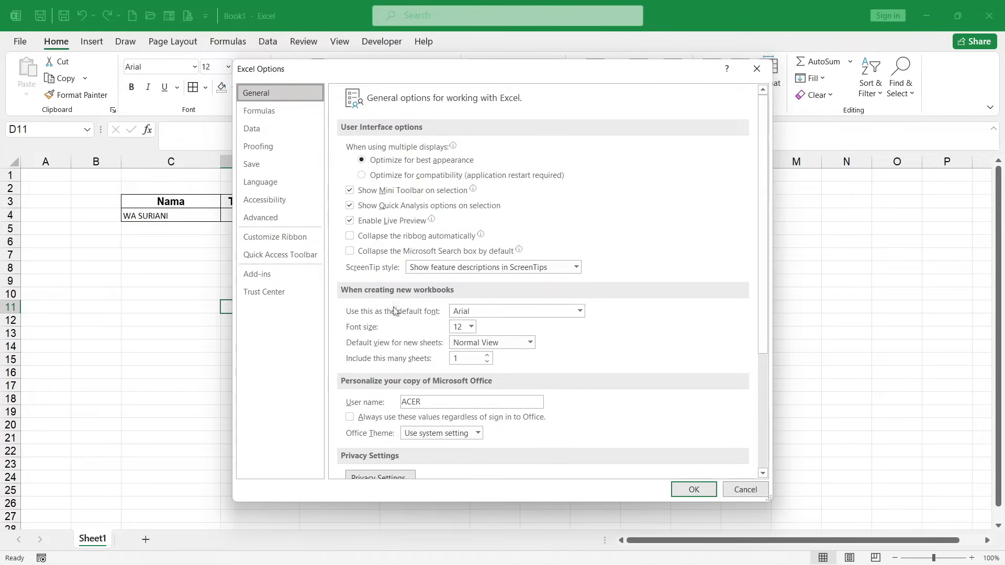
{"action": "left_click", "coordinate": [478, 435]}
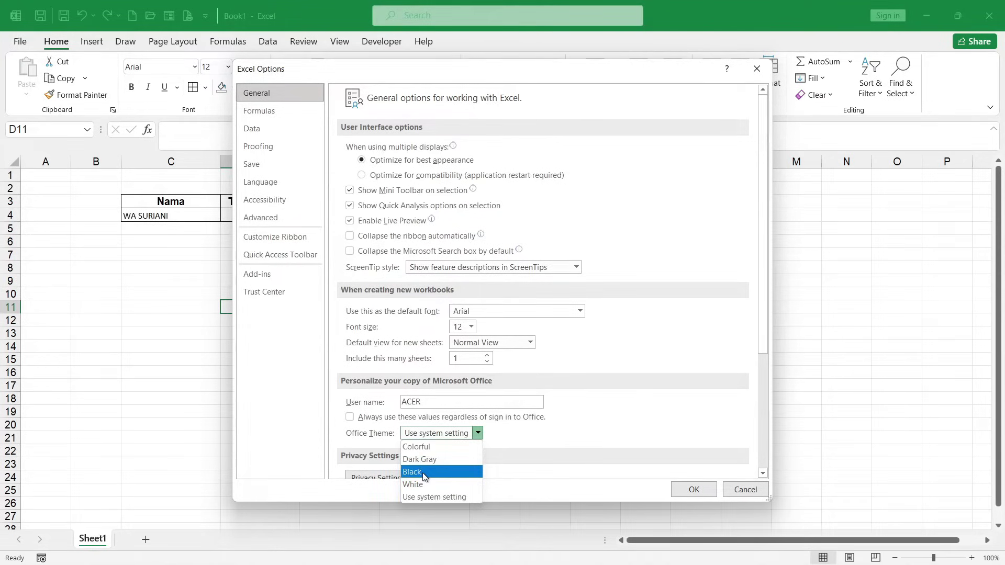
{"action": "left_click", "coordinate": [423, 473]}
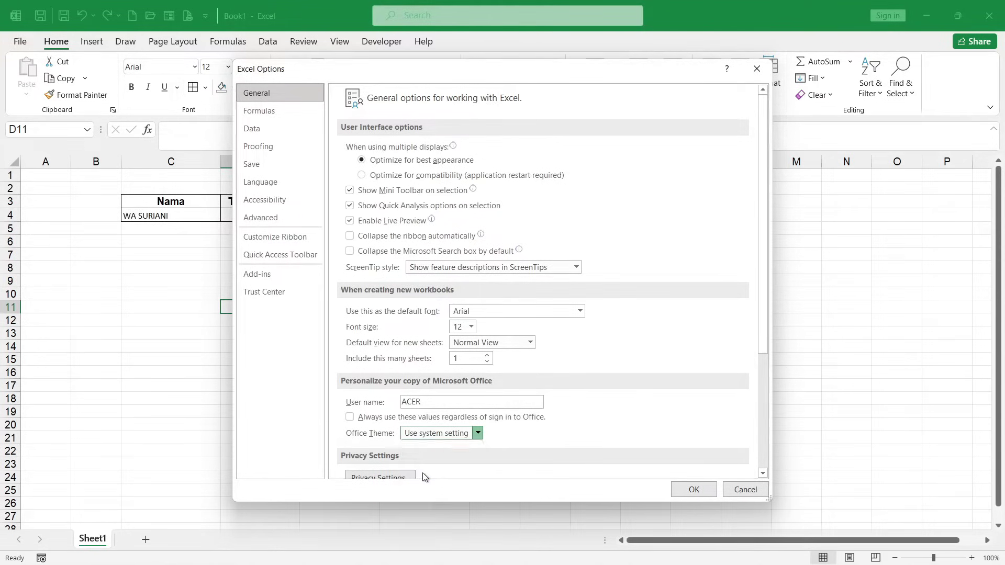
{"action": "left_click", "coordinate": [695, 490]}
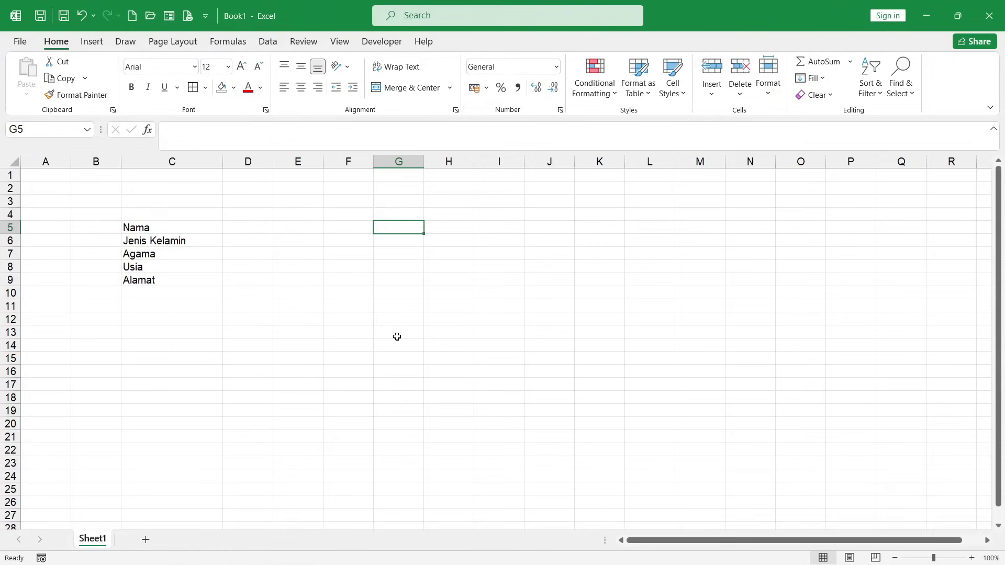
Step: Give labels Nama through Alamat in C5:C9 the custom format @*":" for trailing colons
{"action": "left_click", "coordinate": [173, 227]}
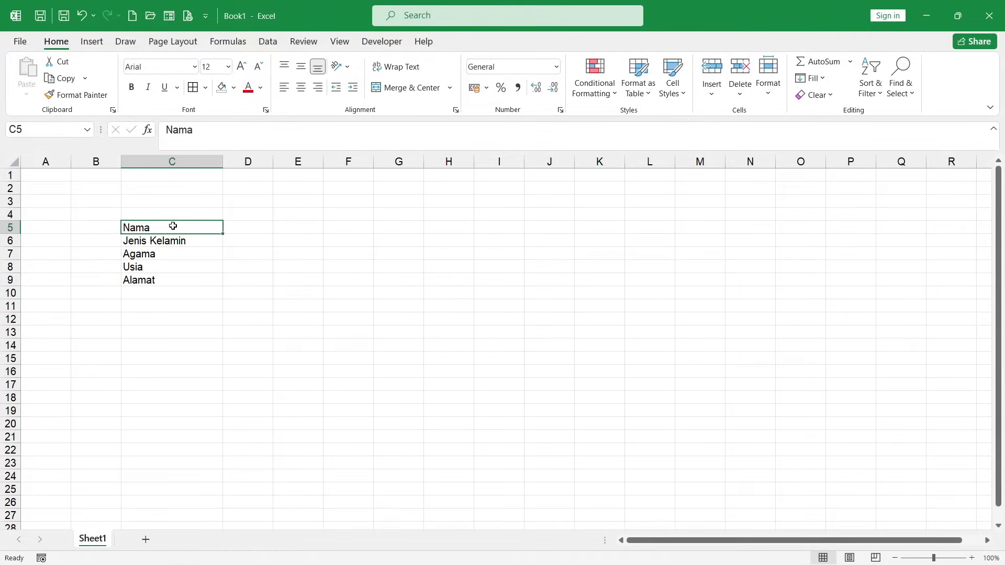
{"action": "left_click_drag", "start_coordinate": [173, 226], "coordinate": [171, 279]}
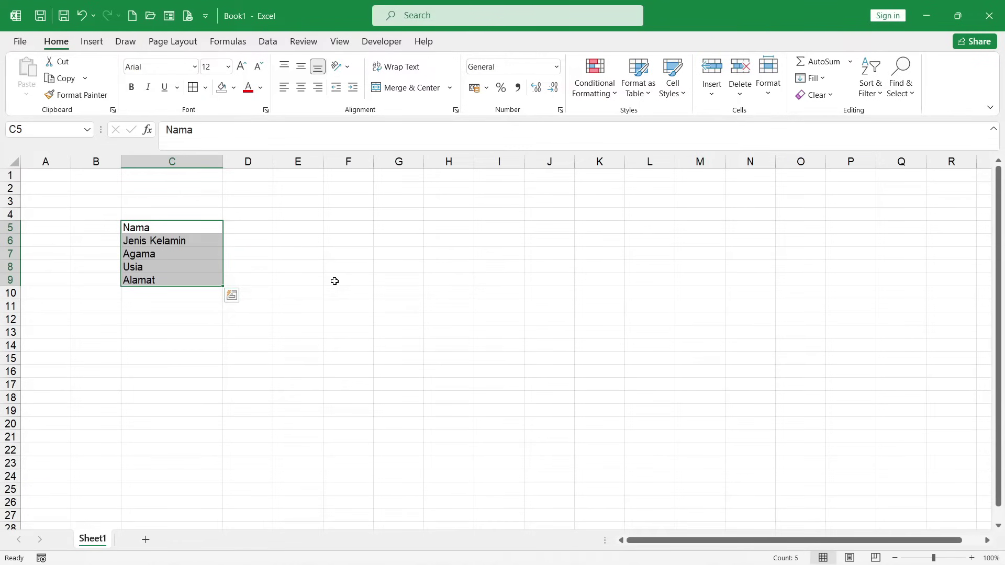
{"action": "key", "text": "ctrl+1"}
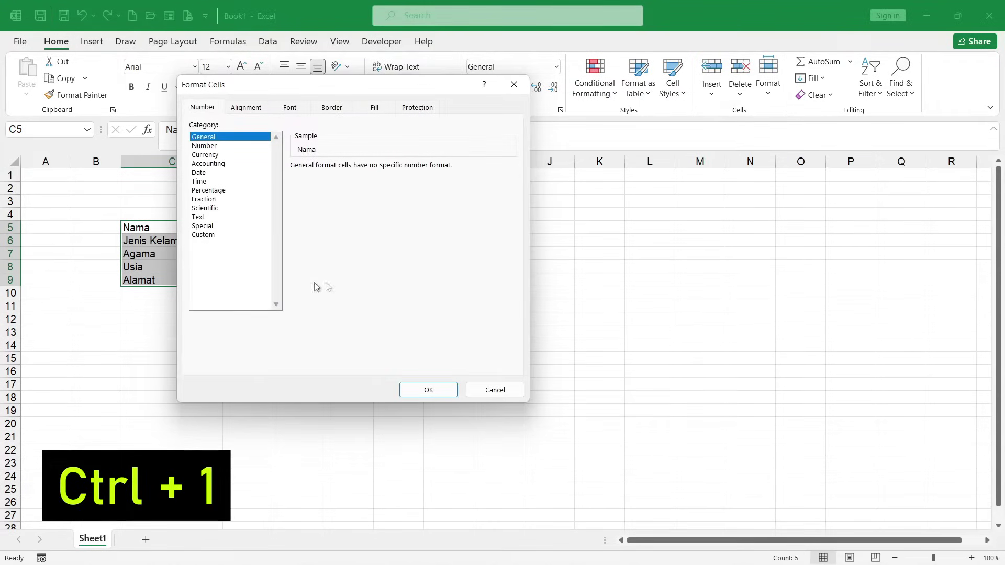
{"action": "left_click", "coordinate": [203, 236]}
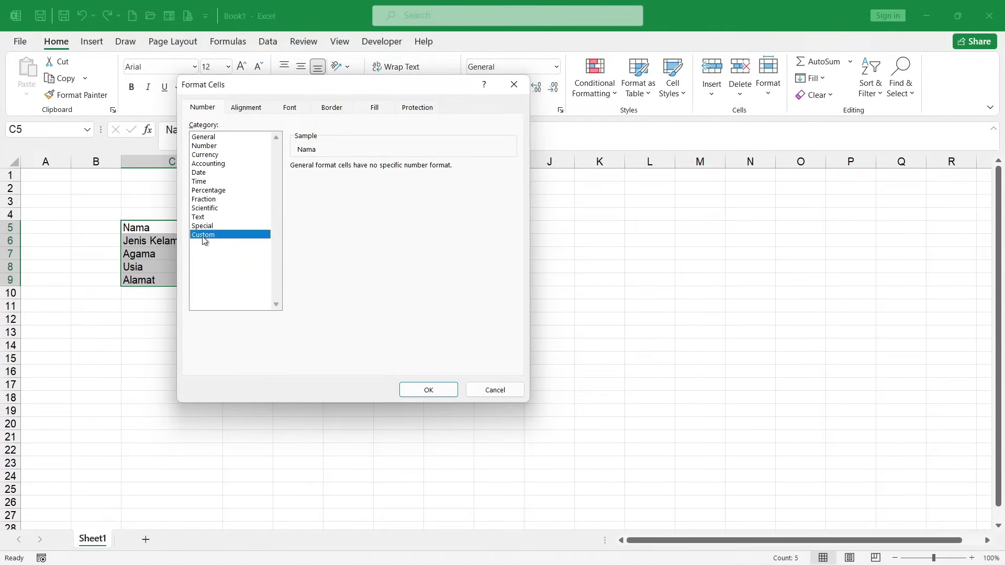
{"action": "double_click", "coordinate": [312, 178]}
{"action": "type", "text": "@"}
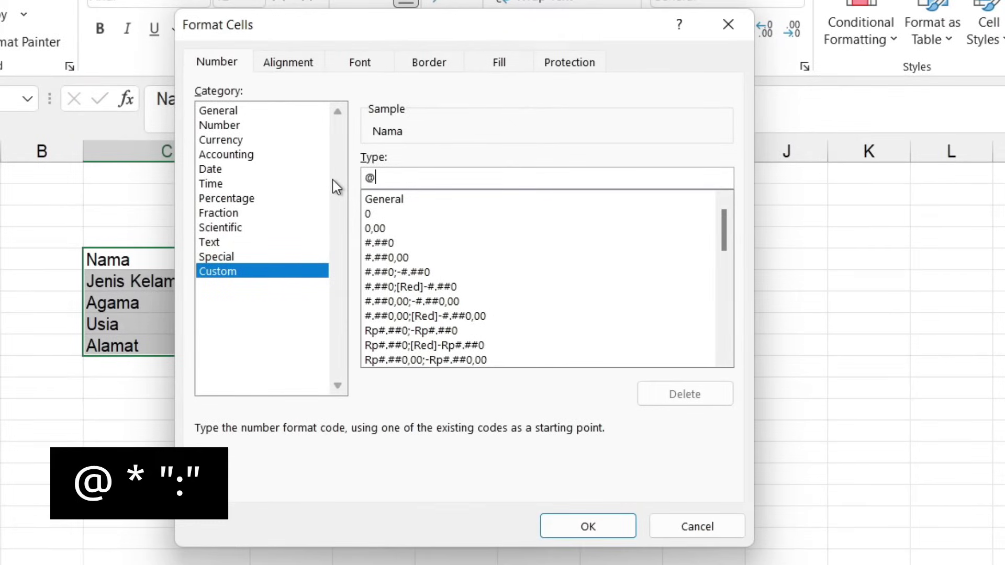
{"action": "type", "text": " * \":\""}
{"action": "left_click", "coordinate": [588, 526]}
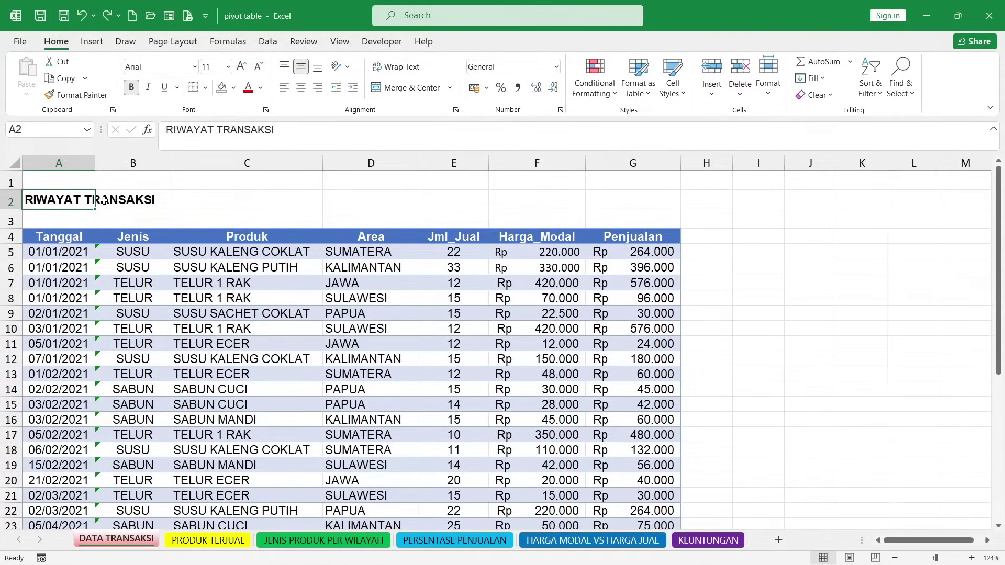
Step: Set A2:G2 to Center Across Selection, then confirm F2 remains a separate cell
{"action": "left_click_drag", "start_coordinate": [105, 200], "coordinate": [611, 200]}
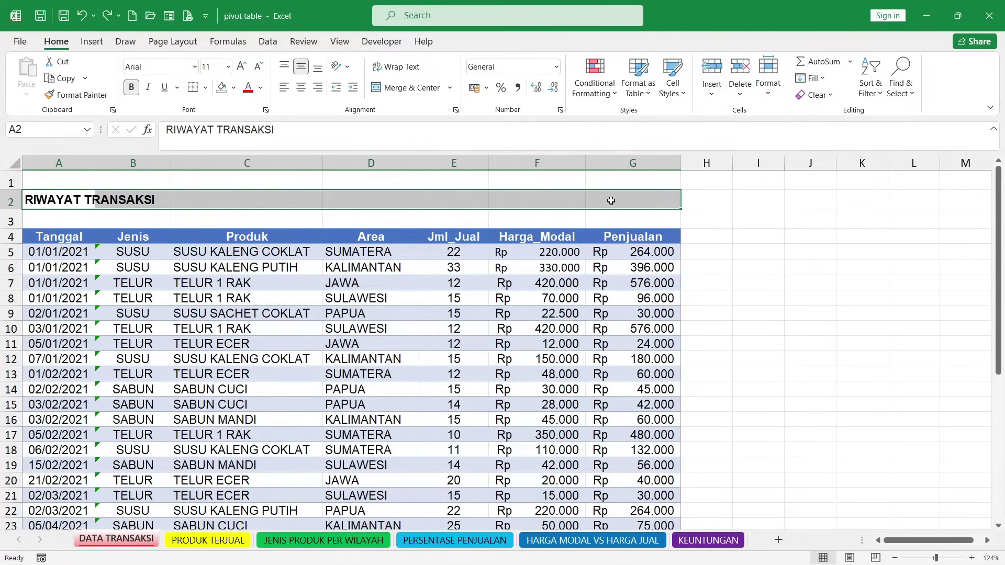
{"action": "key", "text": "ctrl+1"}
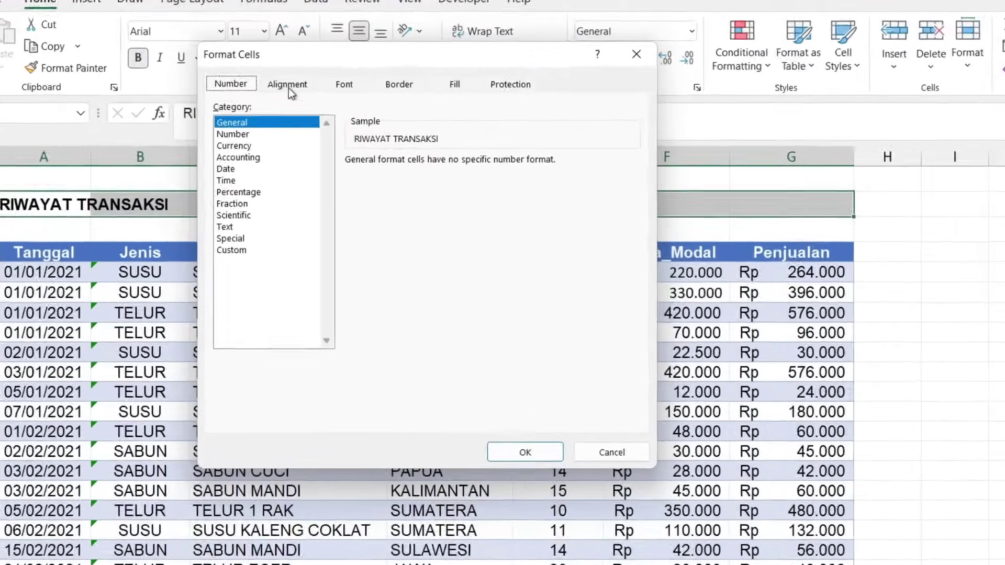
{"action": "left_click", "coordinate": [288, 86]}
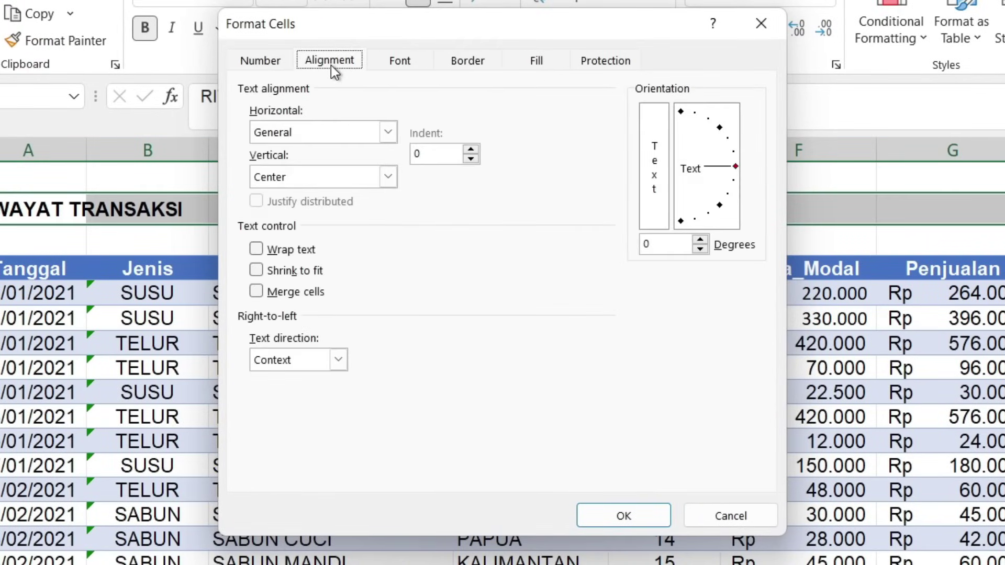
{"action": "left_click", "coordinate": [388, 125]}
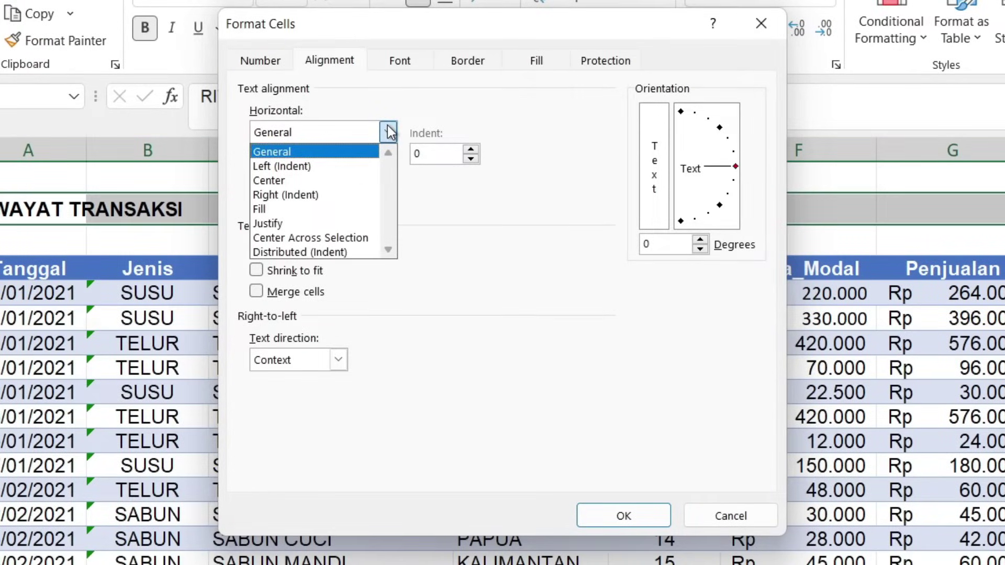
{"action": "left_click", "coordinate": [364, 238]}
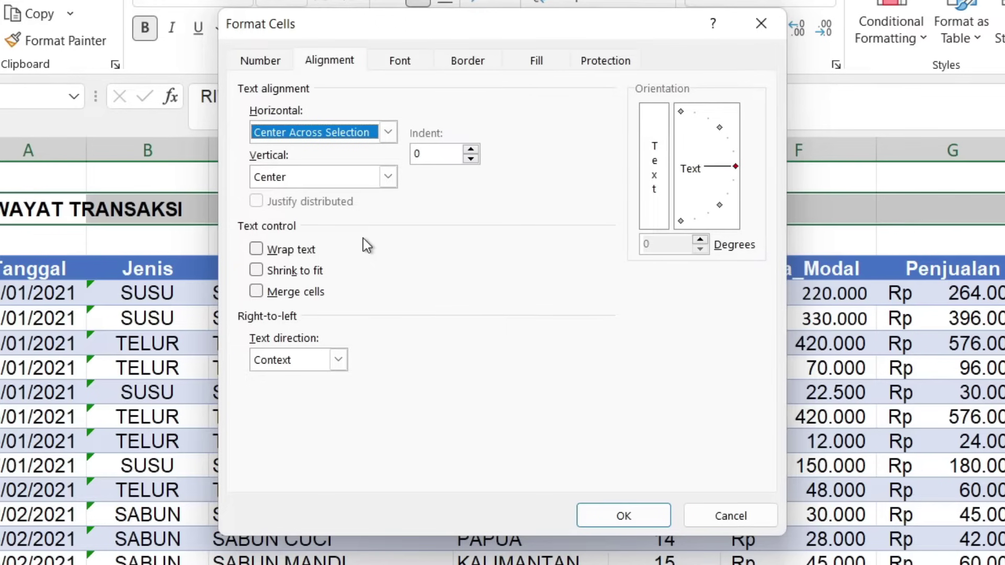
{"action": "left_click", "coordinate": [633, 517]}
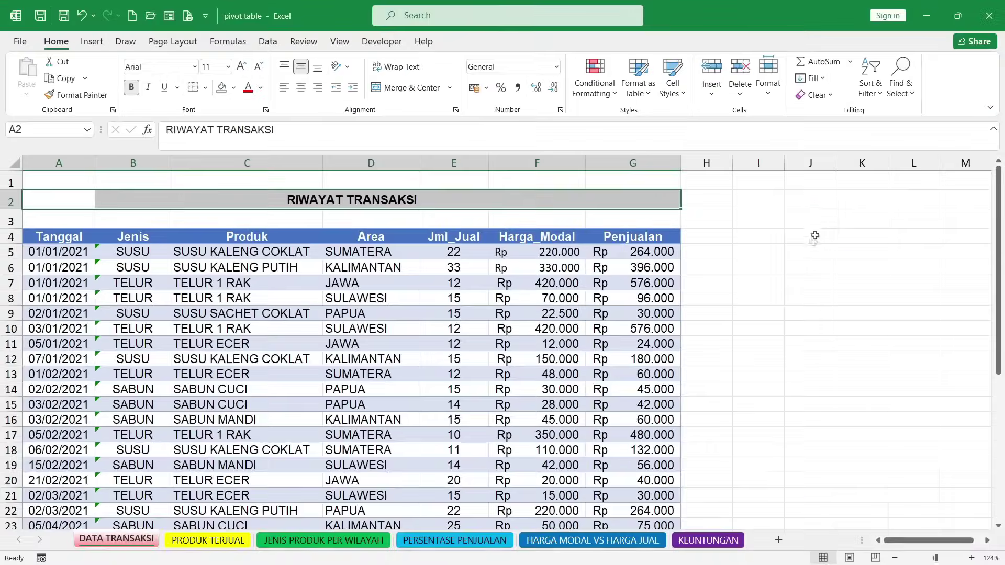
{"action": "left_click", "coordinate": [816, 202]}
{"action": "left_click", "coordinate": [634, 200]}
{"action": "left_click", "coordinate": [532, 202]}
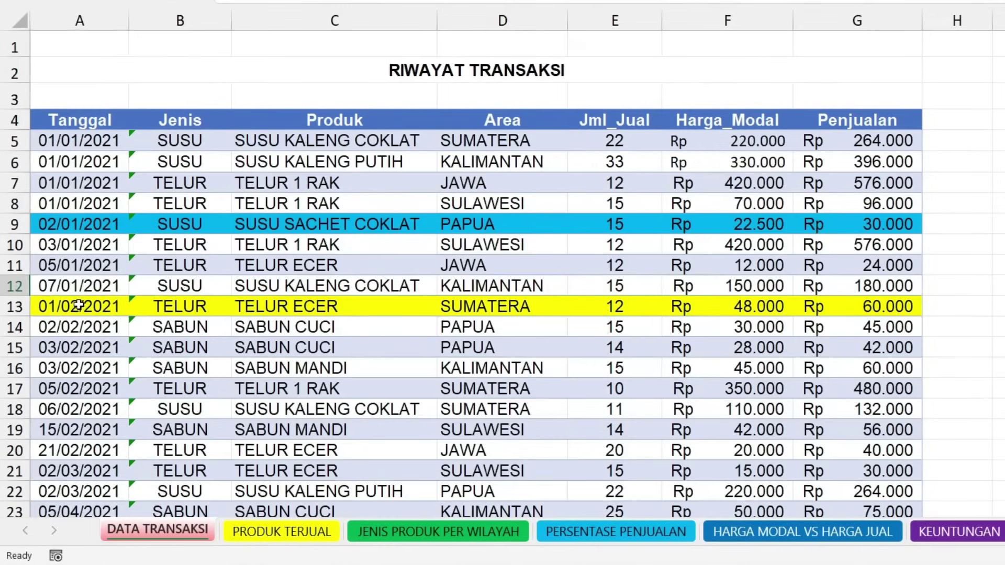
Step: Select the TELUR ECER record in A13:G13 and Alt-drag it up to row 12
{"action": "left_click_drag", "start_coordinate": [78, 374], "coordinate": [101, 373]}
{"action": "left_click_drag", "start_coordinate": [136, 305], "coordinate": [837, 307]}
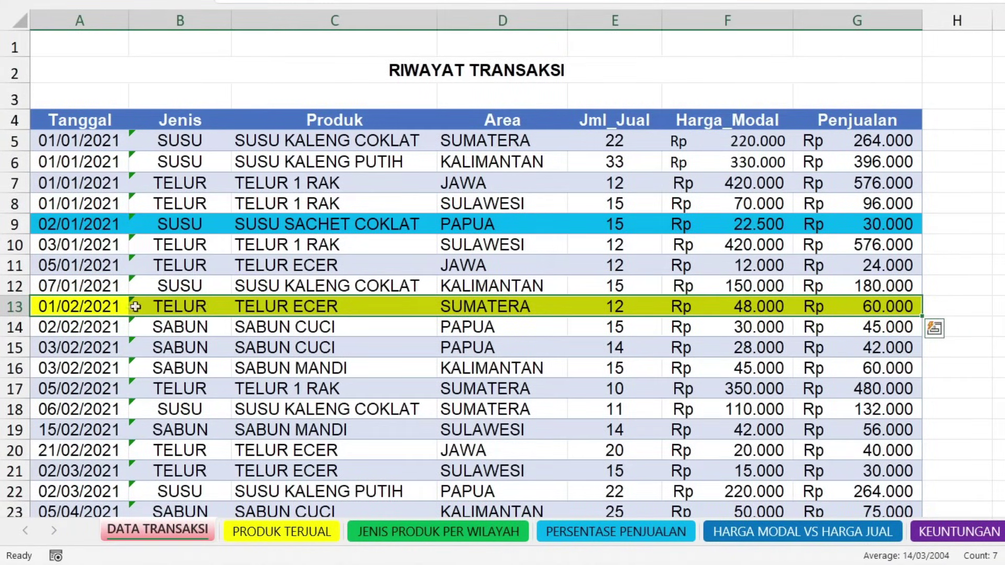
{"action": "key", "text": "alt"}
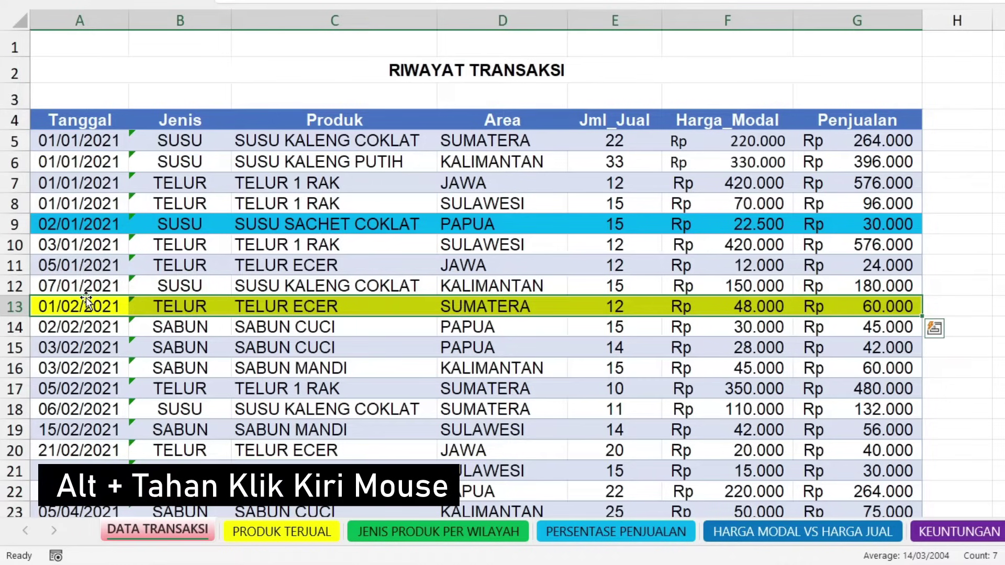
{"action": "mouse_move", "coordinate": [86, 297]}
{"action": "left_mouse_down"}
{"action": "mouse_move", "coordinate": [96, 281]}
{"action": "mouse_move", "coordinate": [93, 219]}
{"action": "left_mouse_up"}
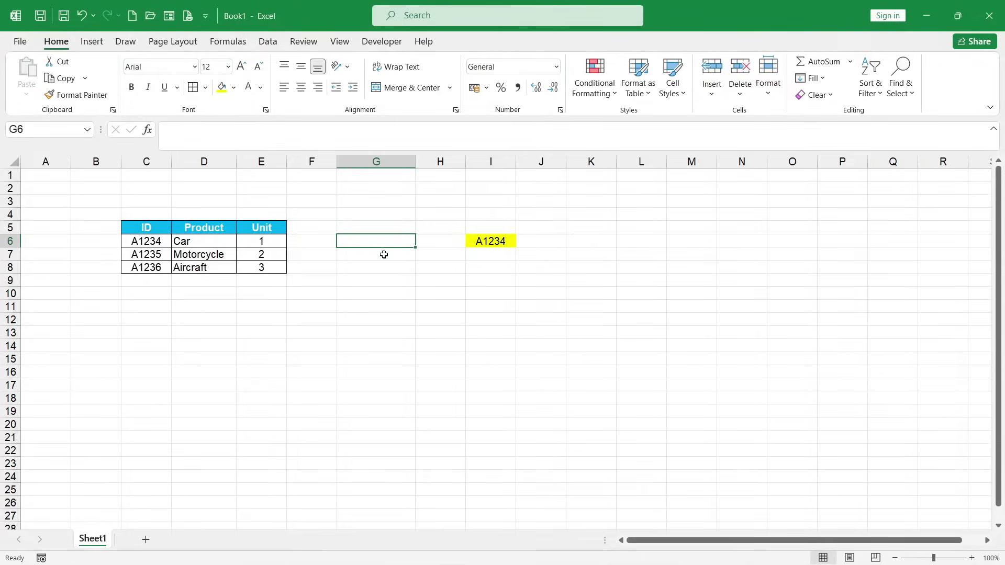
Step: Build =VLOOKUP(I6, C5:E8, 2, 0) in G6 through the Function Arguments dialog
{"action": "type", "text": "="}
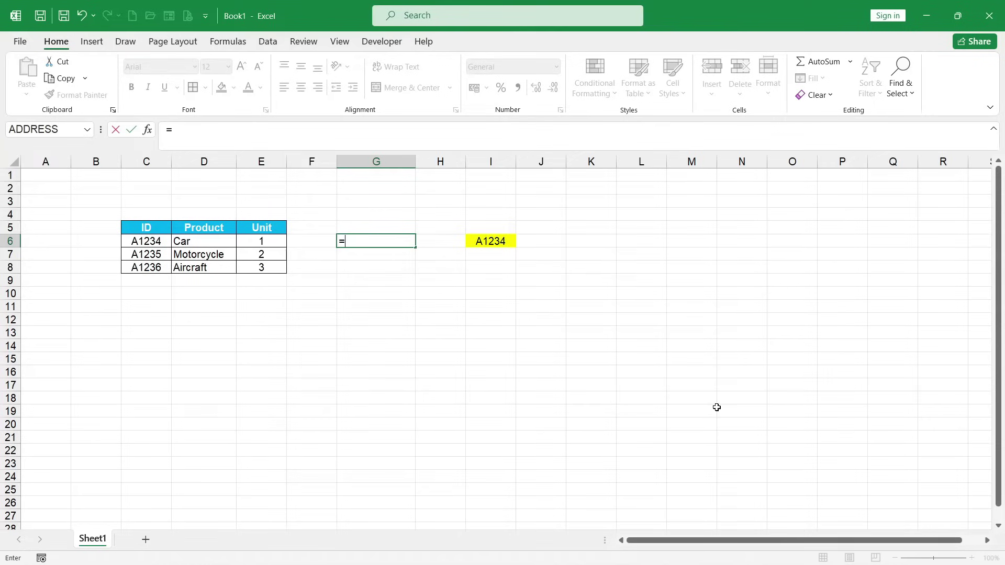
{"action": "type", "text": "vlookup"}
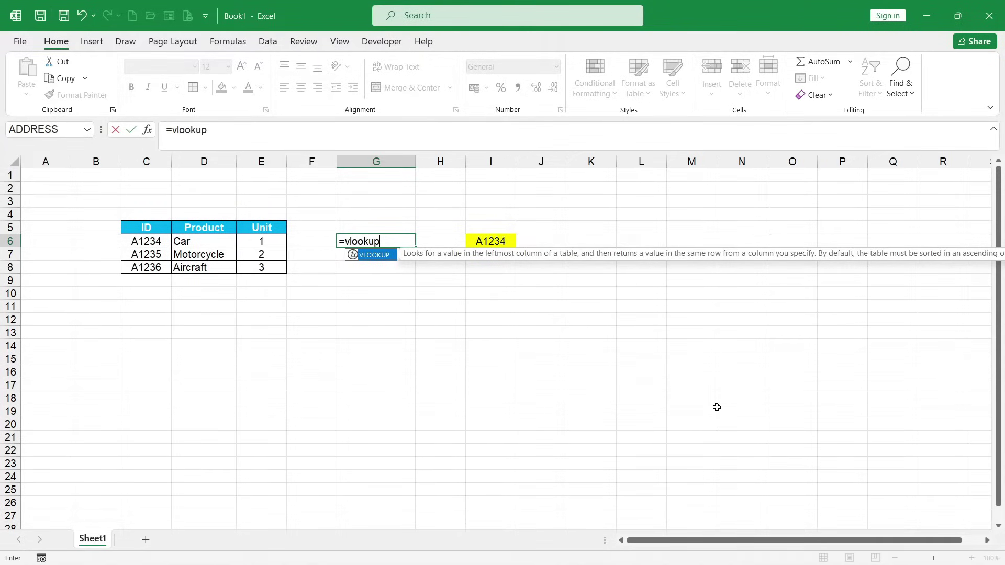
{"action": "type", "text": "("}
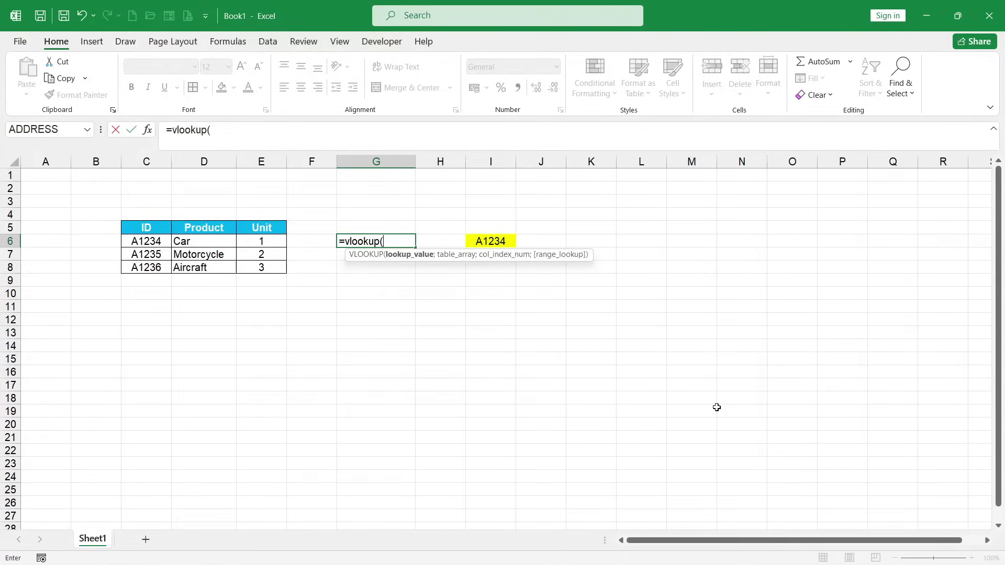
{"action": "left_click", "coordinate": [148, 130]}
{"action": "mouse_move", "coordinate": [302, 145]}
{"action": "left_mouse_down"}
{"action": "mouse_move", "coordinate": [530, 285]}
{"action": "mouse_move", "coordinate": [287, 292]}
{"action": "left_mouse_up"}
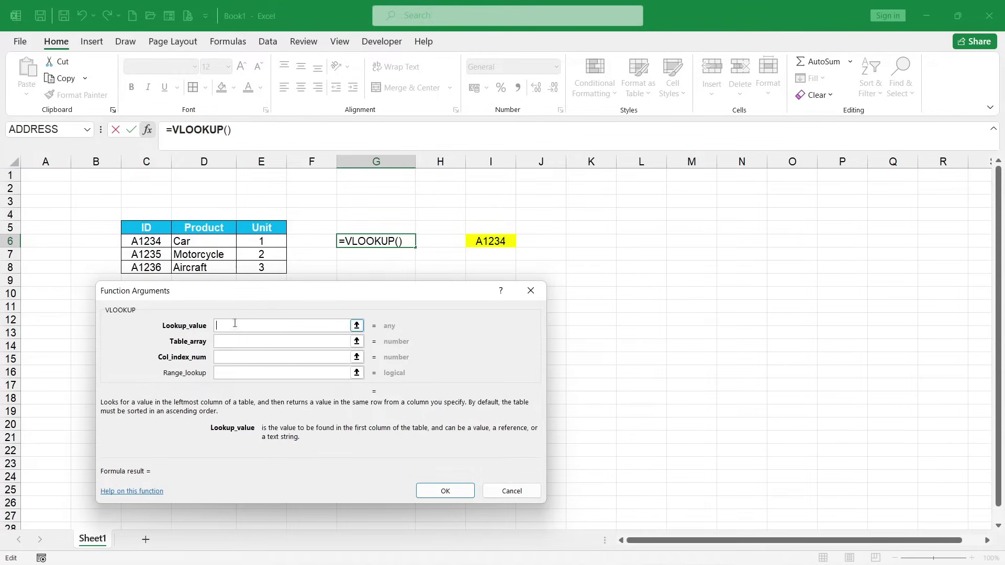
{"action": "left_click", "coordinate": [488, 242]}
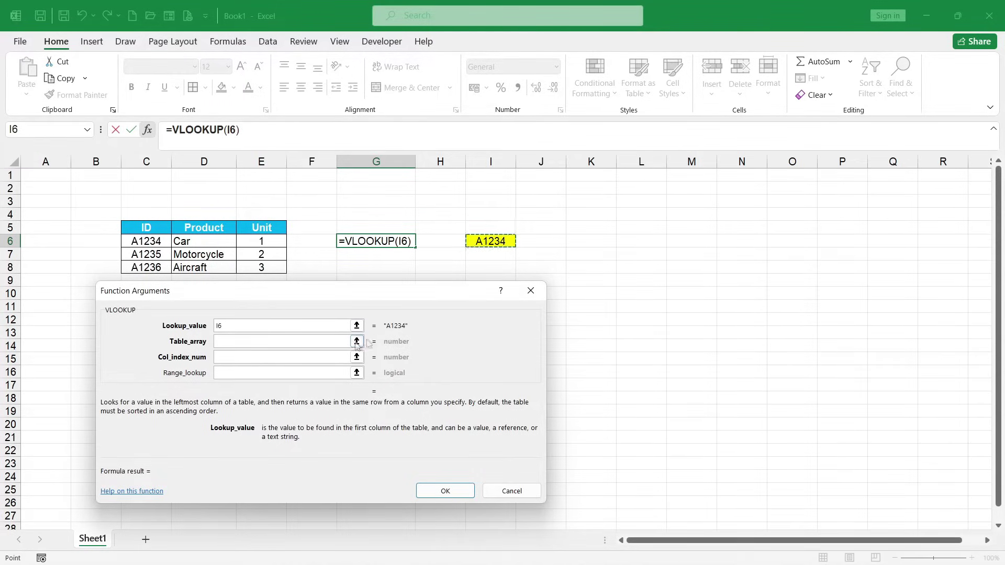
{"action": "left_click", "coordinate": [264, 342]}
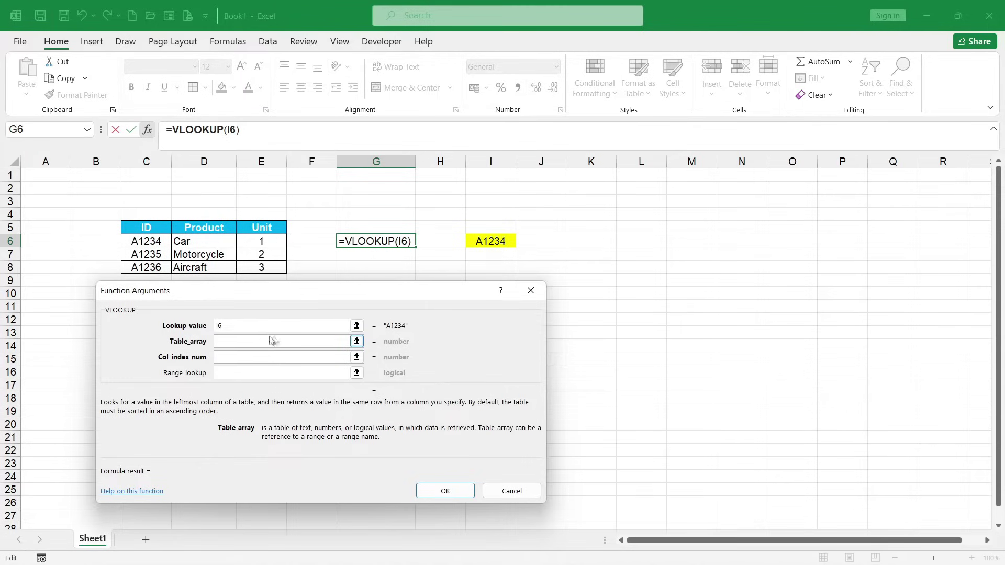
{"action": "left_click_drag", "start_coordinate": [145, 226], "coordinate": [260, 267]}
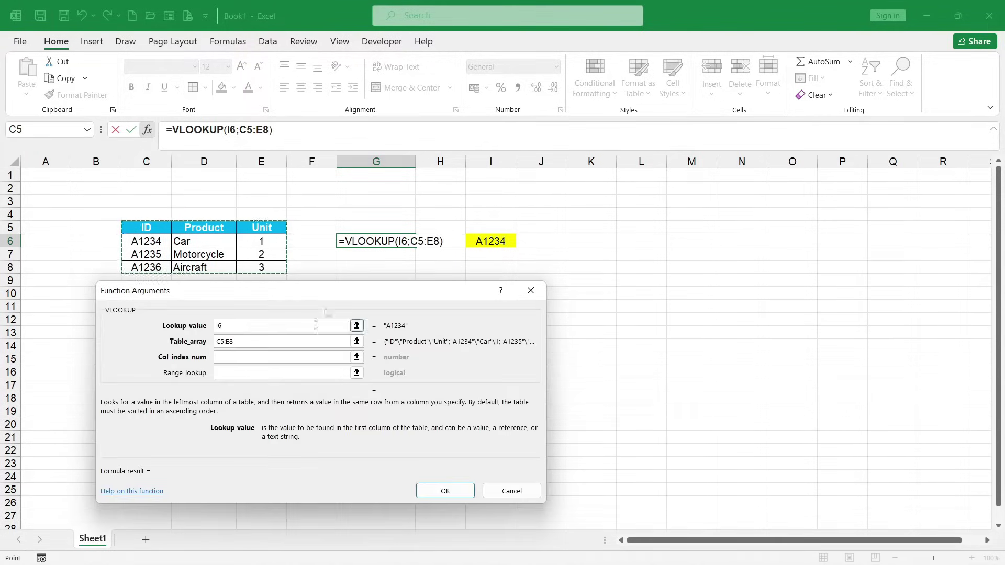
{"action": "left_click", "coordinate": [239, 354]}
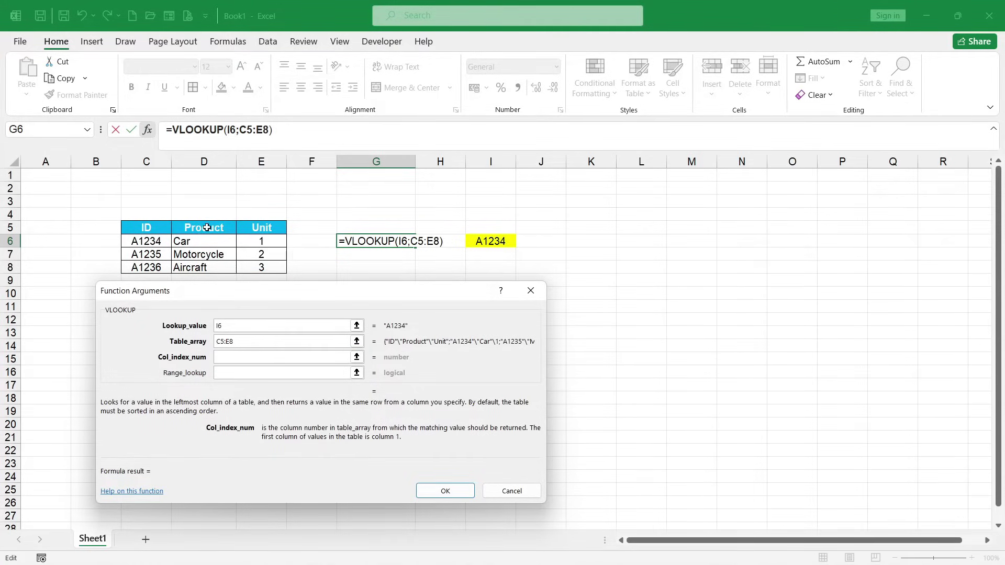
{"action": "type", "text": "2"}
{"action": "left_click", "coordinate": [229, 373]}
{"action": "type", "text": "0"}
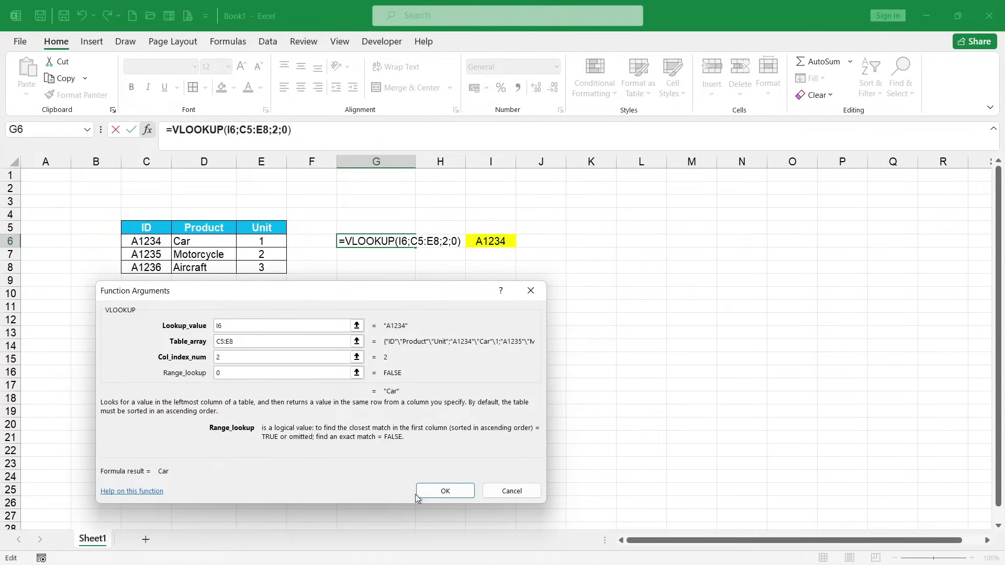
{"action": "left_click", "coordinate": [447, 490]}
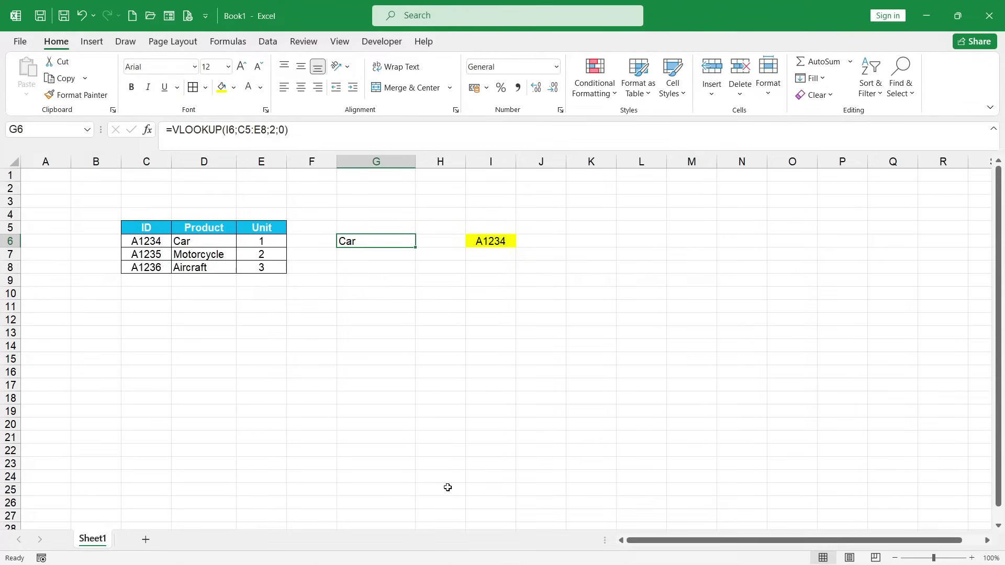
Step: Change the ID in I6 to A1235 so G6 shows Motorcycle, then edit it again
{"action": "double_click", "coordinate": [509, 242]}
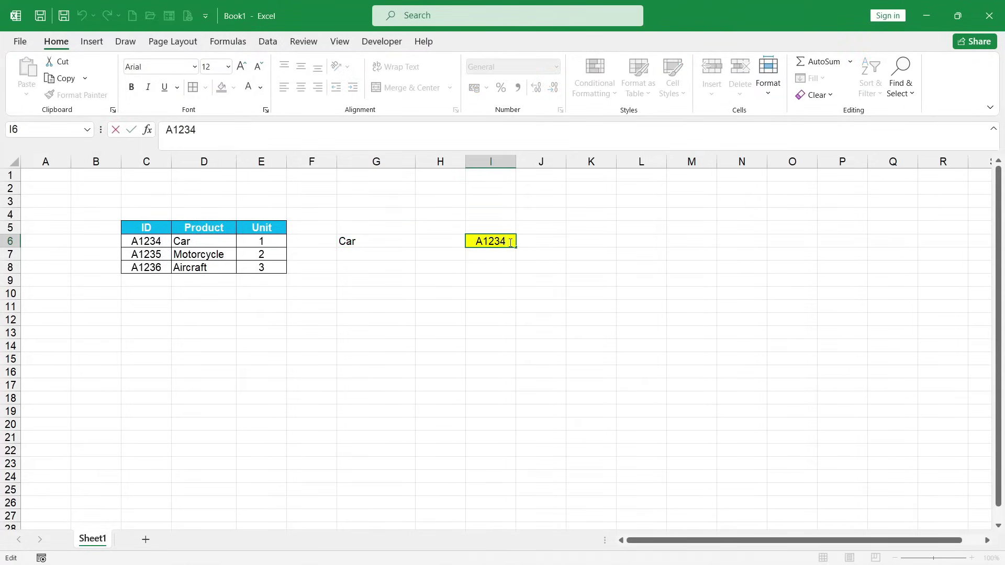
{"action": "key", "text": "BackSpace"}
{"action": "type", "text": "5"}
{"action": "key", "text": "Return"}
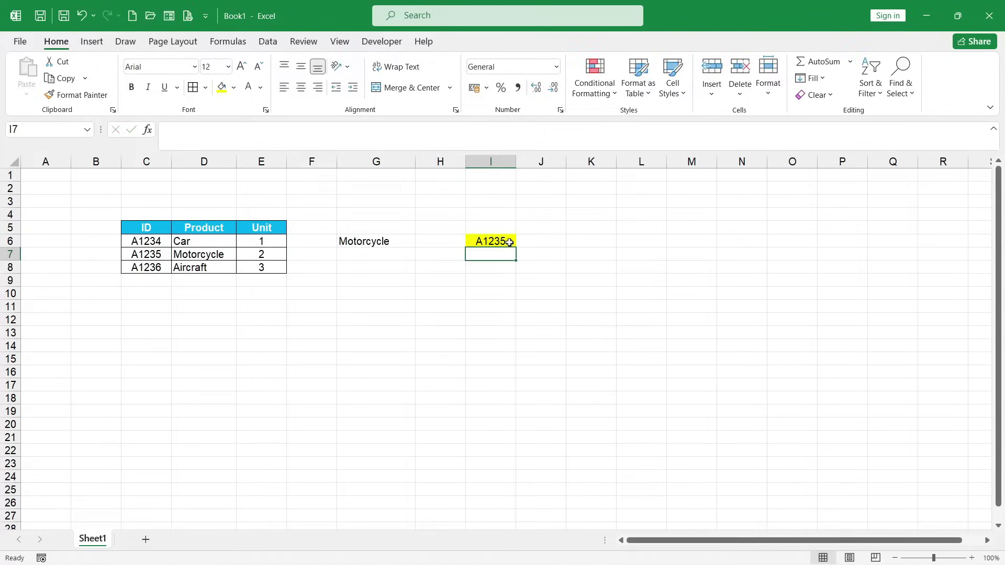
{"action": "double_click", "coordinate": [510, 243]}
{"action": "key", "text": "BackSpace"}
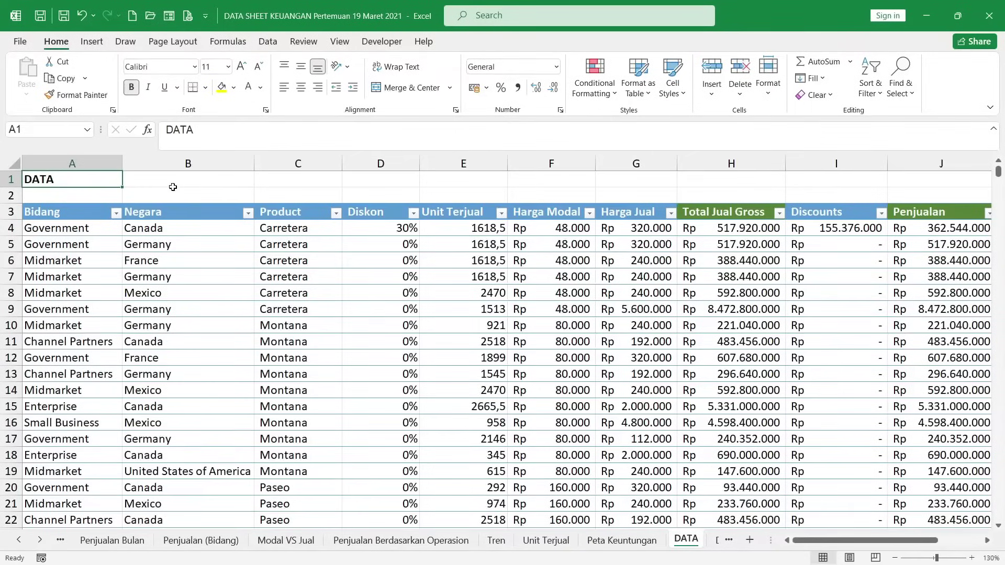
Step: Freeze panes at A4 so the DATA title and header rows stay visible
{"action": "scroll", "coordinate": [173, 187], "scroll_direction": "down", "scroll_amount": 2}
{"action": "scroll", "coordinate": [173, 187], "scroll_direction": "down", "scroll_amount": 2}
{"action": "scroll", "coordinate": [173, 187], "scroll_direction": "down", "scroll_amount": 2}
{"action": "scroll", "coordinate": [173, 187], "scroll_direction": "down", "scroll_amount": 1}
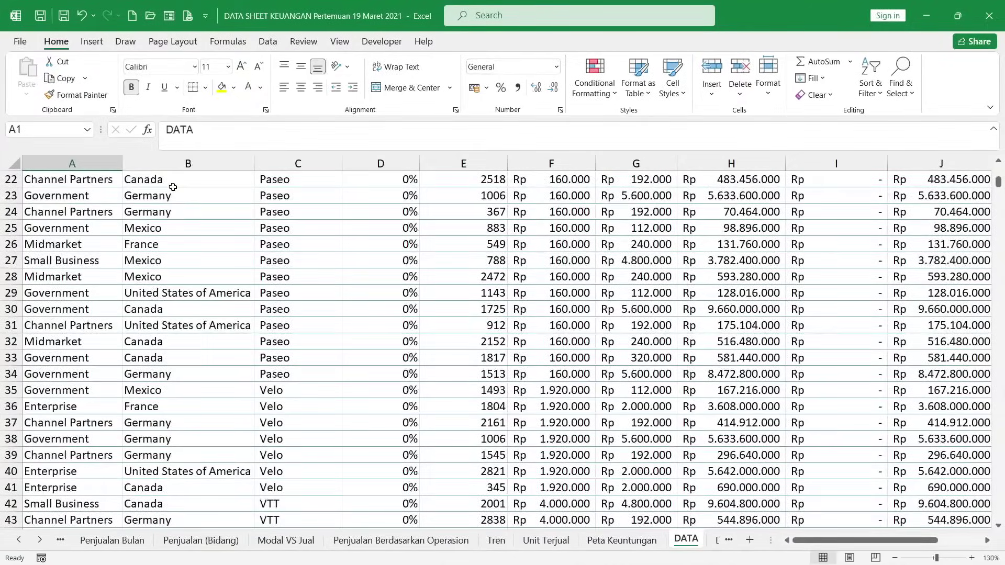
{"action": "scroll", "coordinate": [172, 187], "scroll_direction": "right", "scroll_amount": 3}
{"action": "scroll", "coordinate": [172, 187], "scroll_direction": "left", "scroll_amount": 3}
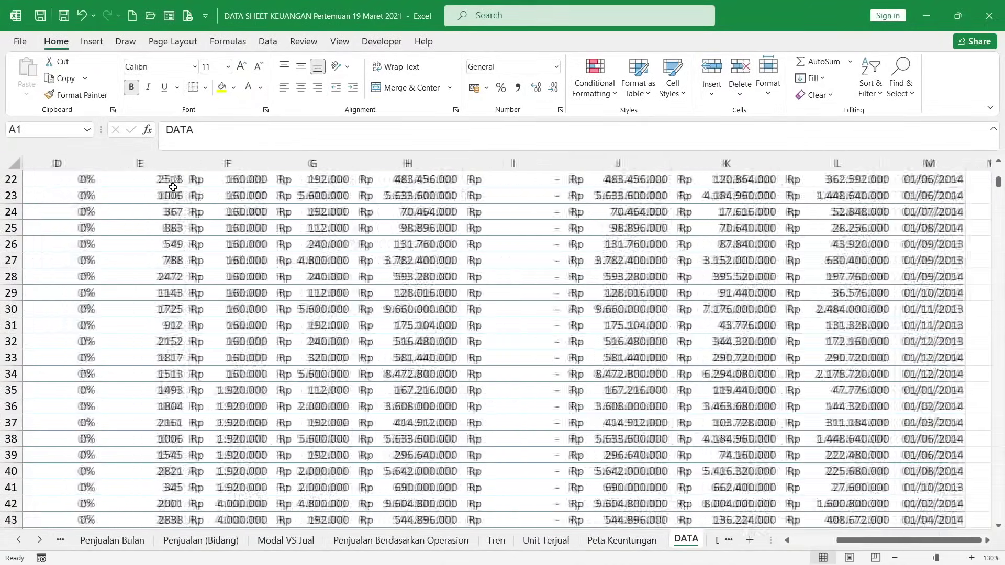
{"action": "scroll", "coordinate": [172, 187], "scroll_direction": "up", "scroll_amount": 4}
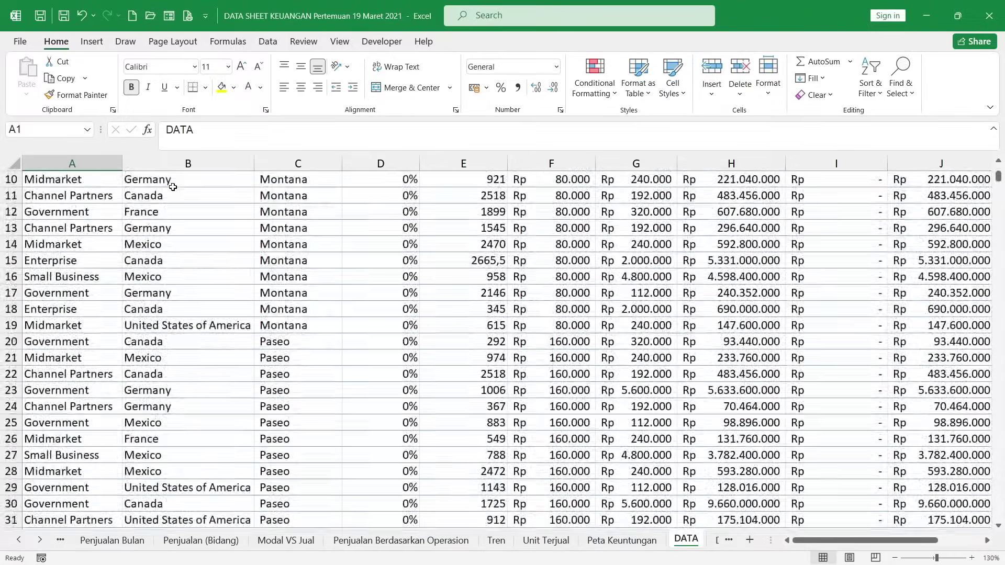
{"action": "scroll", "coordinate": [173, 186], "scroll_direction": "up", "scroll_amount": 1}
{"action": "scroll", "coordinate": [173, 187], "scroll_direction": "up", "scroll_amount": 2}
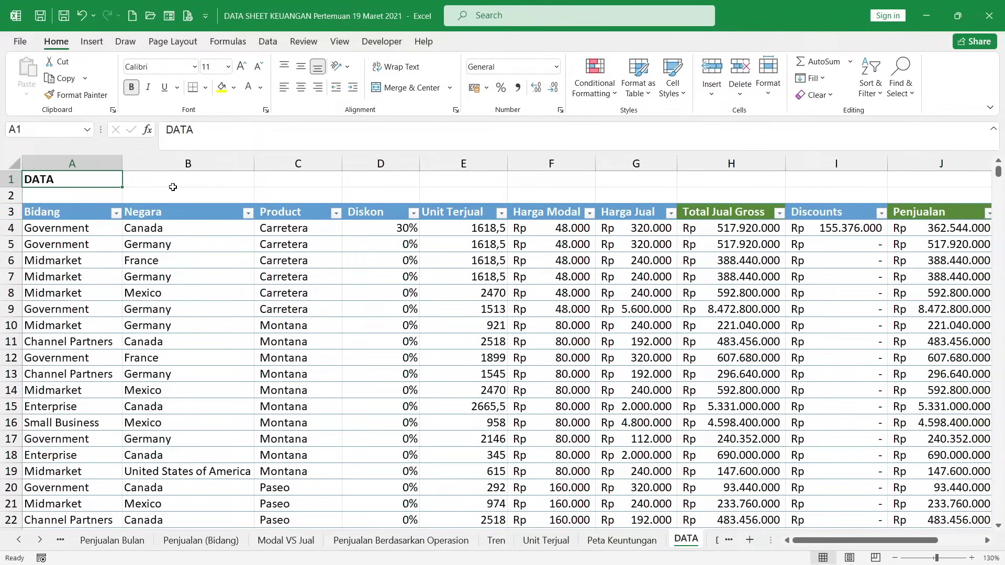
{"action": "left_click", "coordinate": [50, 227]}
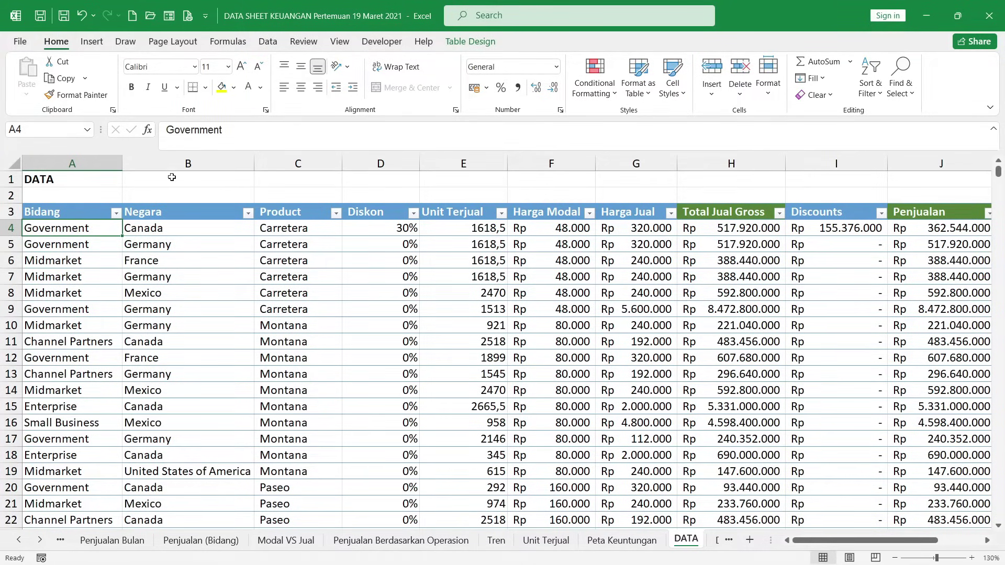
{"action": "left_click", "coordinate": [340, 42]}
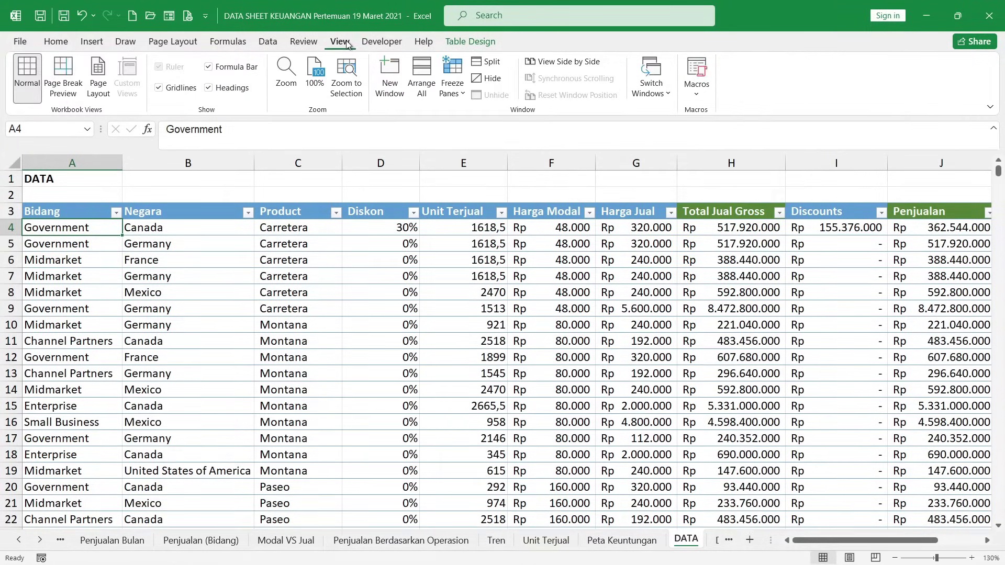
{"action": "left_click", "coordinate": [463, 91]}
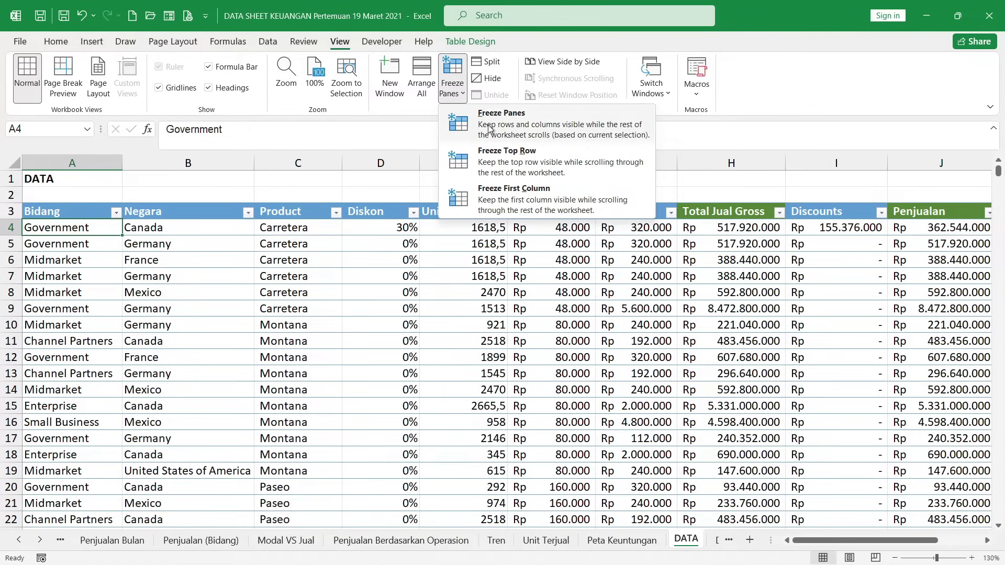
{"action": "left_click", "coordinate": [489, 128]}
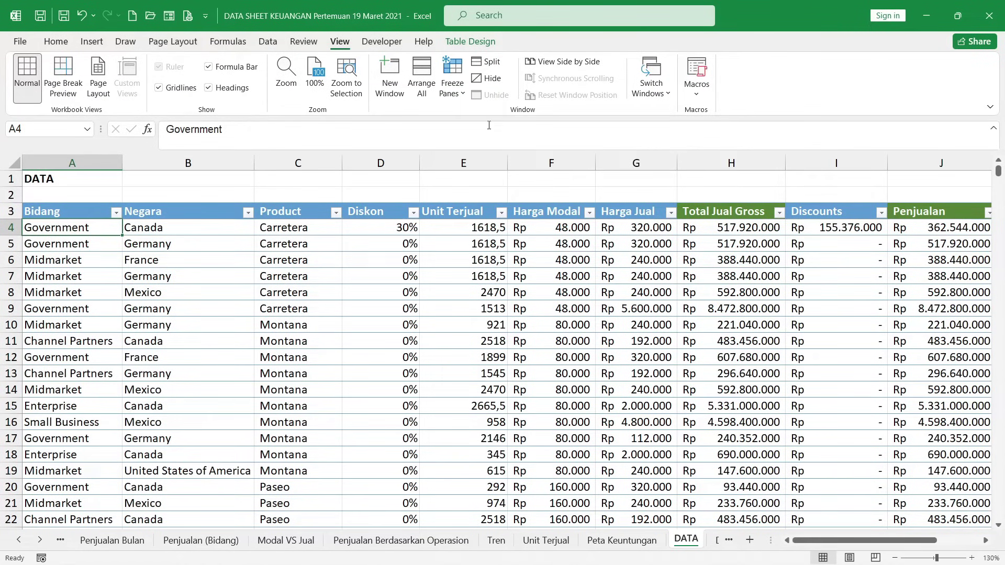
Step: Scroll through the sales records to confirm the headers stay fixed, then select C4
{"action": "scroll", "coordinate": [371, 288], "scroll_direction": "down", "scroll_amount": 2}
{"action": "scroll", "coordinate": [371, 288], "scroll_direction": "down", "scroll_amount": 2}
{"action": "scroll", "coordinate": [370, 289], "scroll_direction": "down", "scroll_amount": 2}
{"action": "scroll", "coordinate": [370, 289], "scroll_direction": "down", "scroll_amount": 2}
{"action": "scroll", "coordinate": [371, 288], "scroll_direction": "down", "scroll_amount": 1}
{"action": "scroll", "coordinate": [371, 289], "scroll_direction": "down", "scroll_amount": 2}
{"action": "scroll", "coordinate": [371, 288], "scroll_direction": "up", "scroll_amount": 6}
{"action": "scroll", "coordinate": [370, 288], "scroll_direction": "up", "scroll_amount": 3}
{"action": "scroll", "coordinate": [371, 288], "scroll_direction": "up", "scroll_amount": 3}
{"action": "left_click", "coordinate": [298, 228]}
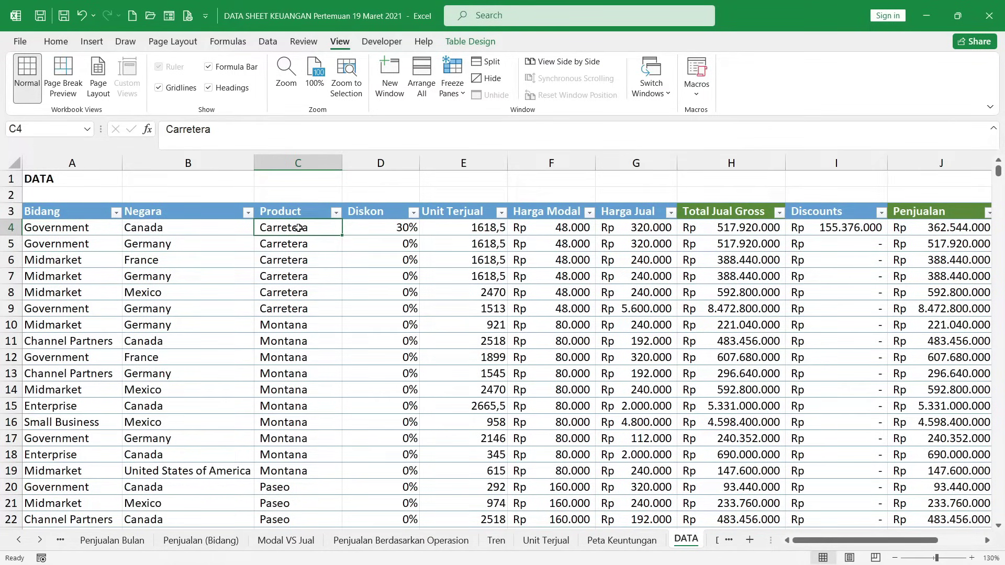
Step: Freeze panes at C4 to lock rows 1–3 and columns A–B, then test by scrolling
{"action": "left_click", "coordinate": [453, 84]}
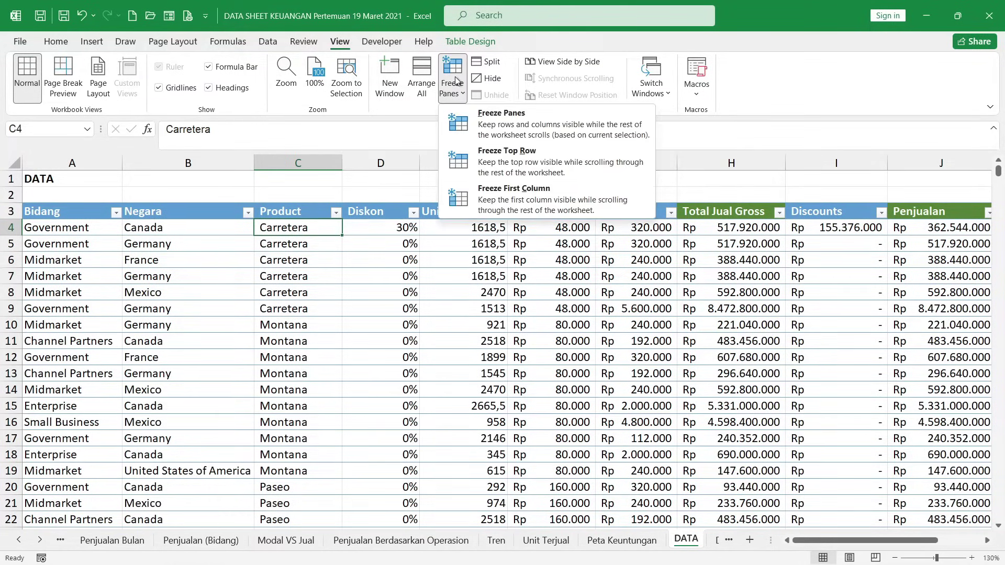
{"action": "left_click", "coordinate": [490, 121]}
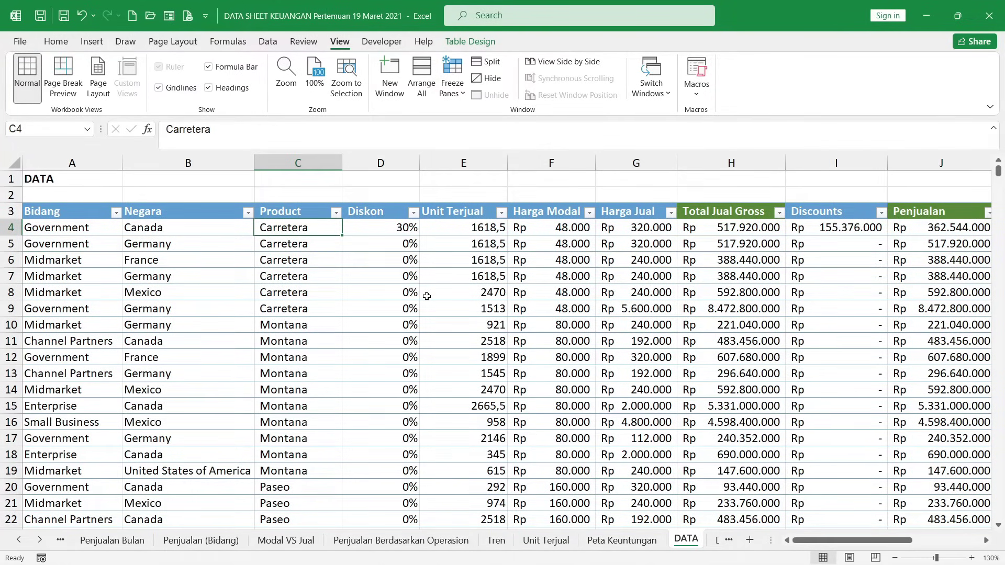
{"action": "scroll", "coordinate": [427, 296], "scroll_direction": "down", "scroll_amount": 3}
{"action": "scroll", "coordinate": [426, 296], "scroll_direction": "right", "scroll_amount": 3}
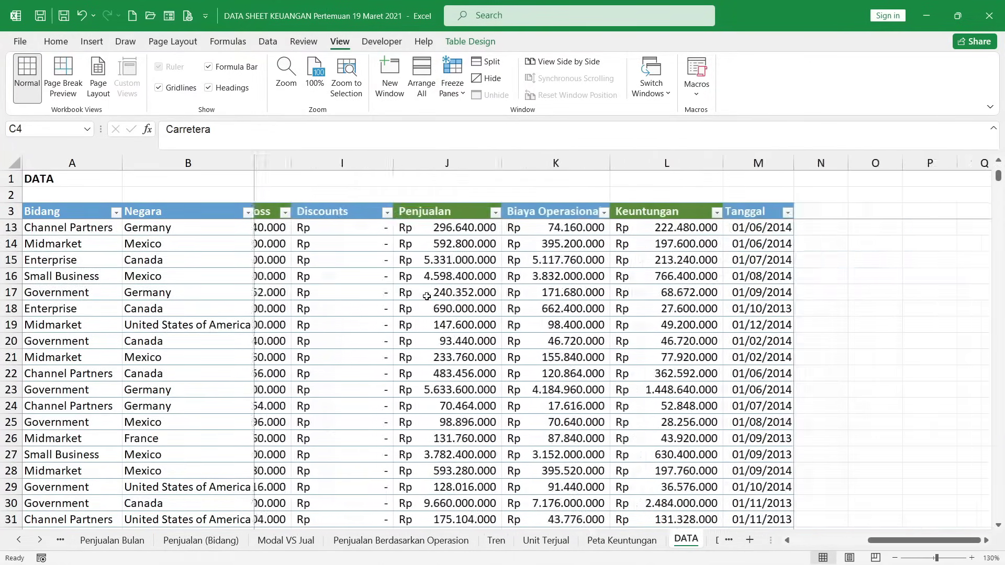
{"action": "scroll", "coordinate": [426, 296], "scroll_direction": "right", "scroll_amount": 3}
{"action": "scroll", "coordinate": [427, 296], "scroll_direction": "left", "scroll_amount": 1}
{"action": "scroll", "coordinate": [427, 296], "scroll_direction": "left", "scroll_amount": 5}
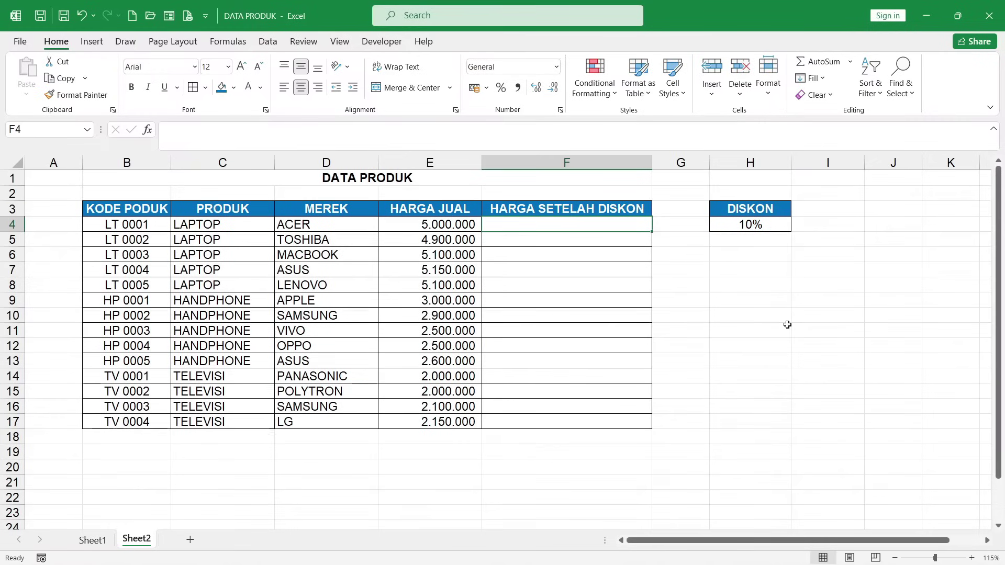
Step: Enter =E4-(E4*H4) in F4 and fill it down to F17
{"action": "type", "text": "="}
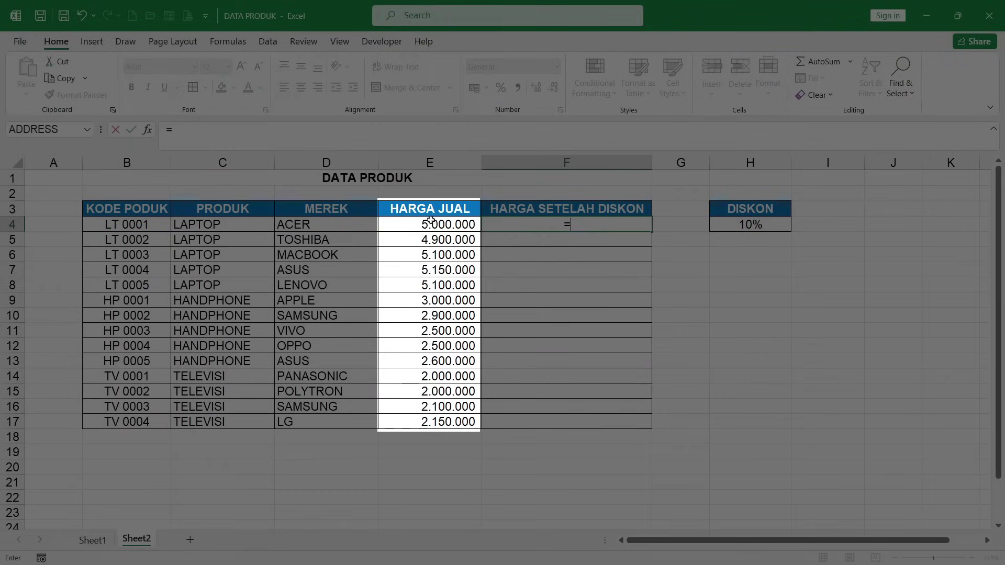
{"action": "left_click", "coordinate": [429, 222]}
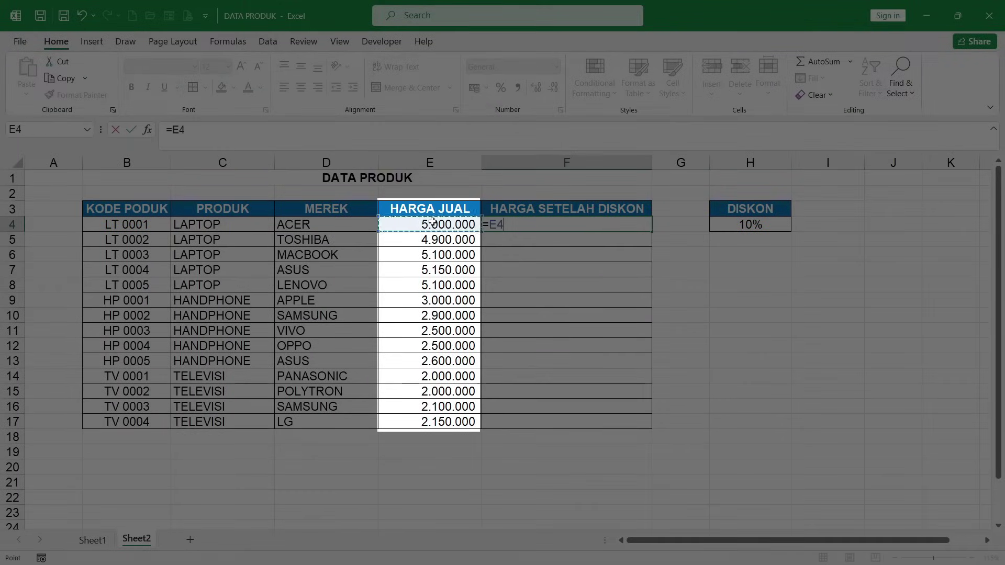
{"action": "type", "text": "-("}
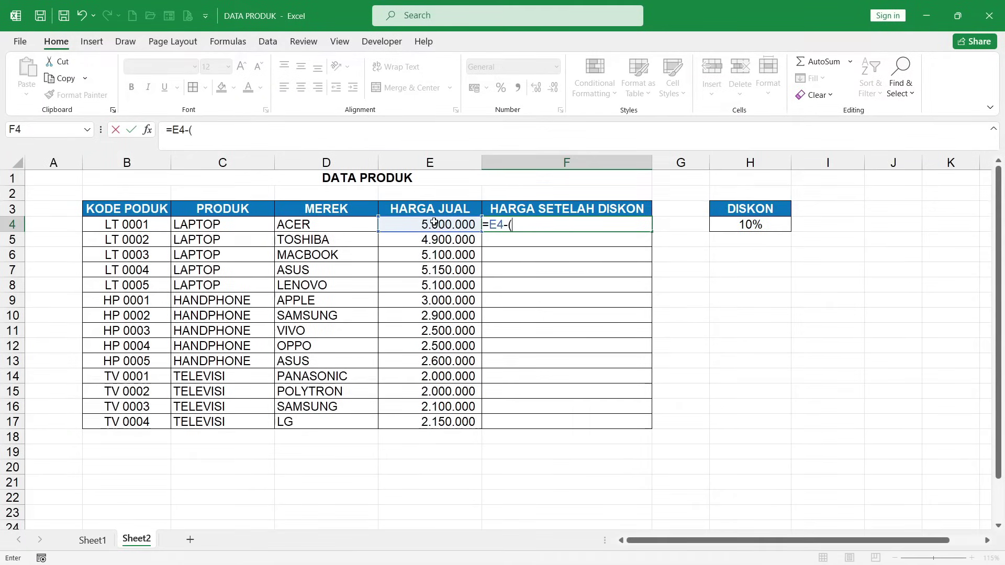
{"action": "left_click", "coordinate": [434, 222]}
{"action": "type", "text": "*"}
{"action": "left_click", "coordinate": [774, 229]}
{"action": "type", "text": ")"}
{"action": "key", "text": "Return"}
{"action": "left_click", "coordinate": [649, 231]}
{"action": "left_click_drag", "start_coordinate": [653, 234], "coordinate": [640, 421]}
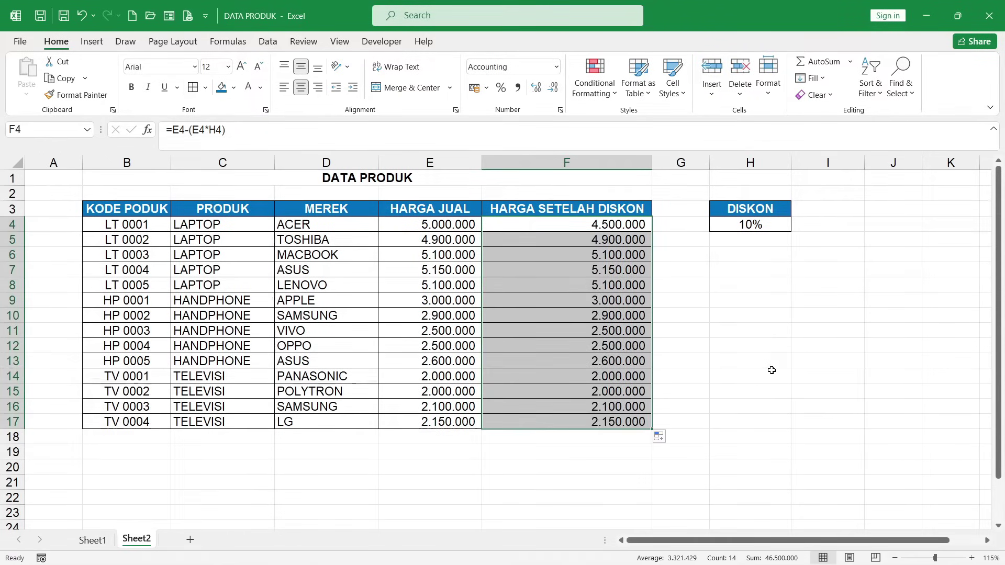
Step: Inspect the copied formulas in F5 through F8 to see the shifting H references
{"action": "double_click", "coordinate": [638, 239]}
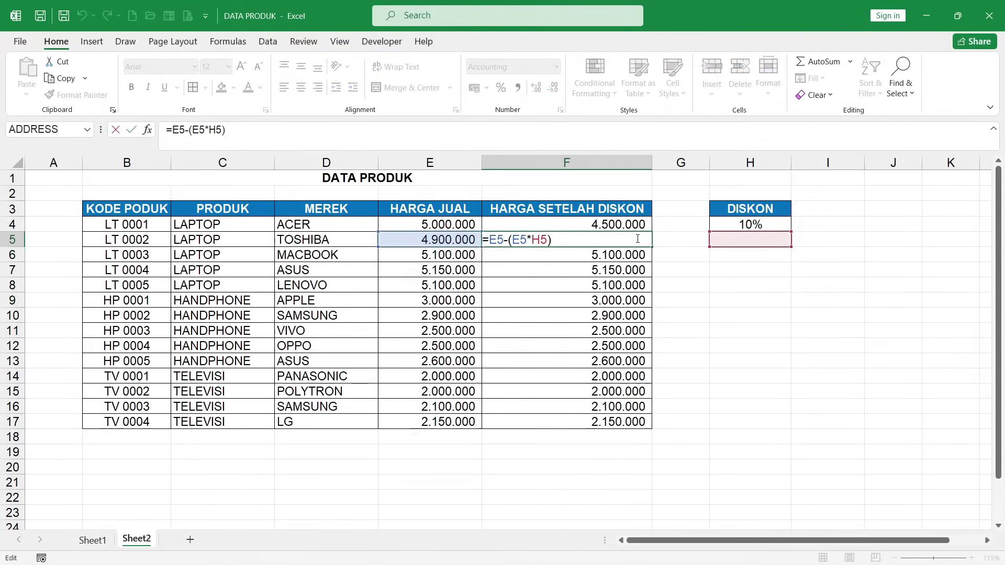
{"action": "left_click", "coordinate": [631, 261]}
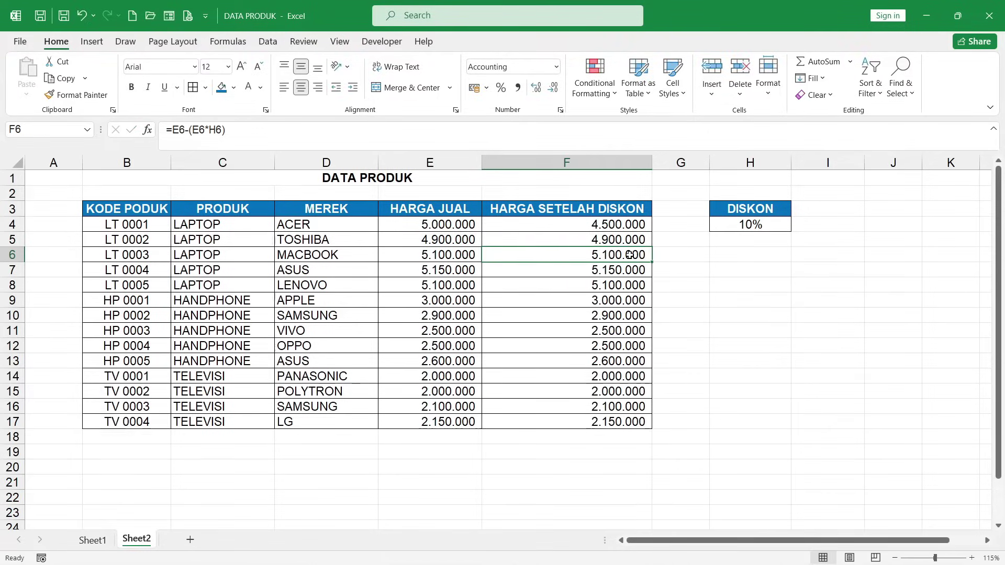
{"action": "double_click", "coordinate": [631, 257]}
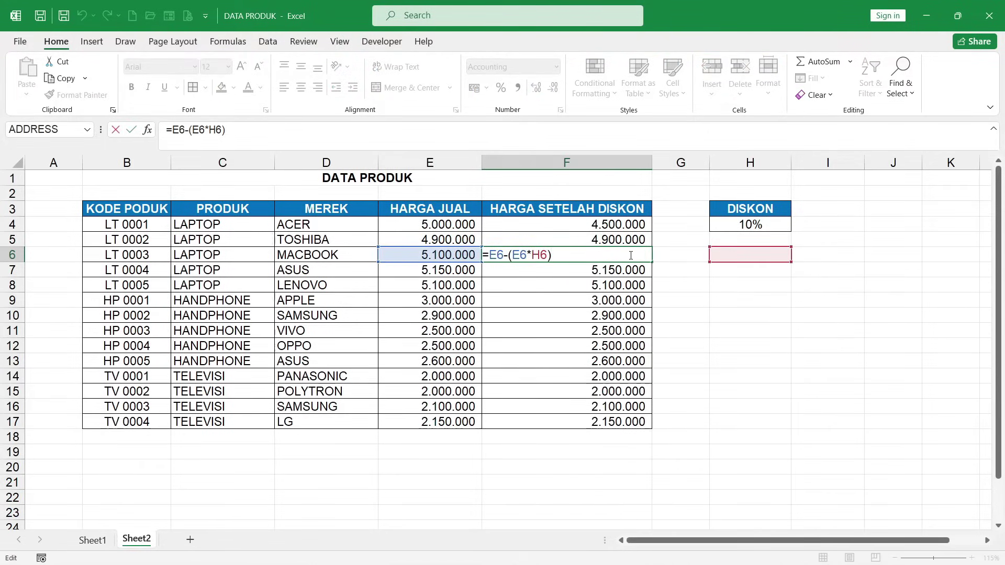
{"action": "key", "text": "Escape"}
{"action": "left_click", "coordinate": [627, 272]}
{"action": "double_click", "coordinate": [626, 275]}
{"action": "key", "text": "Escape"}
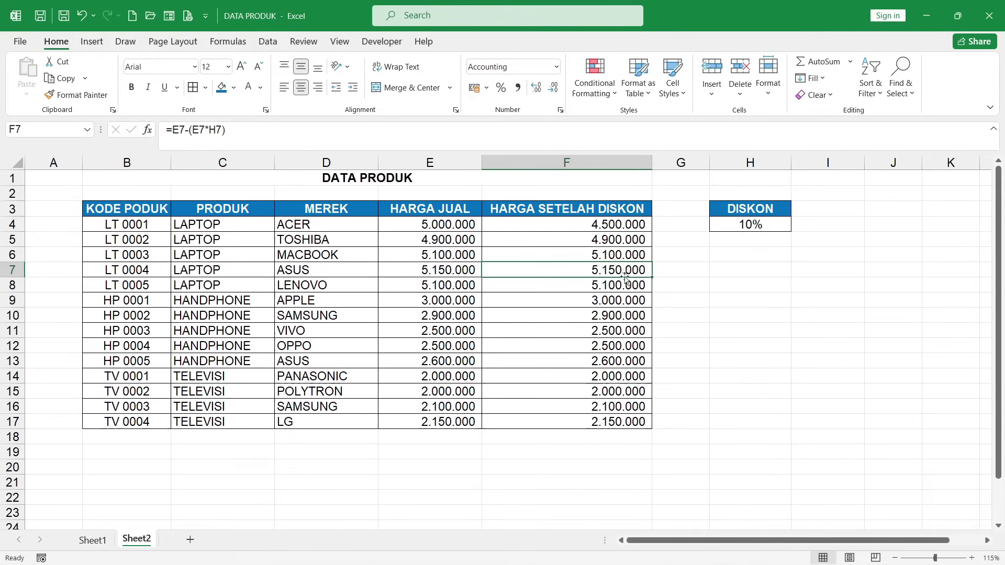
{"action": "left_click", "coordinate": [625, 283]}
{"action": "double_click", "coordinate": [625, 285]}
{"action": "key", "text": "Escape"}
Step: Clear the incorrect copied prices in F5:F17, leaving only F4
{"action": "left_click_drag", "start_coordinate": [626, 242], "coordinate": [617, 417]}
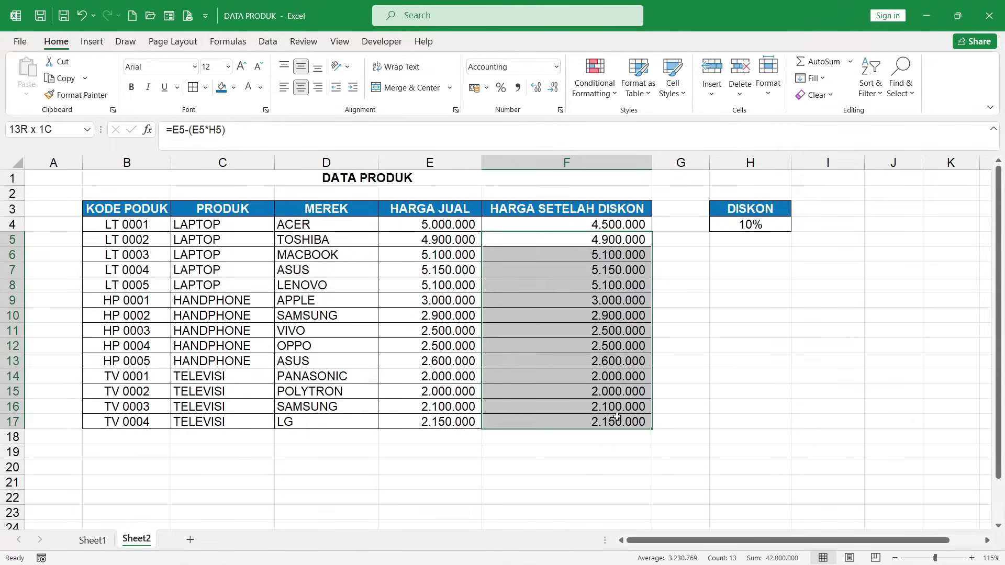
{"action": "key", "text": "Delete"}
{"action": "left_click", "coordinate": [631, 224]}
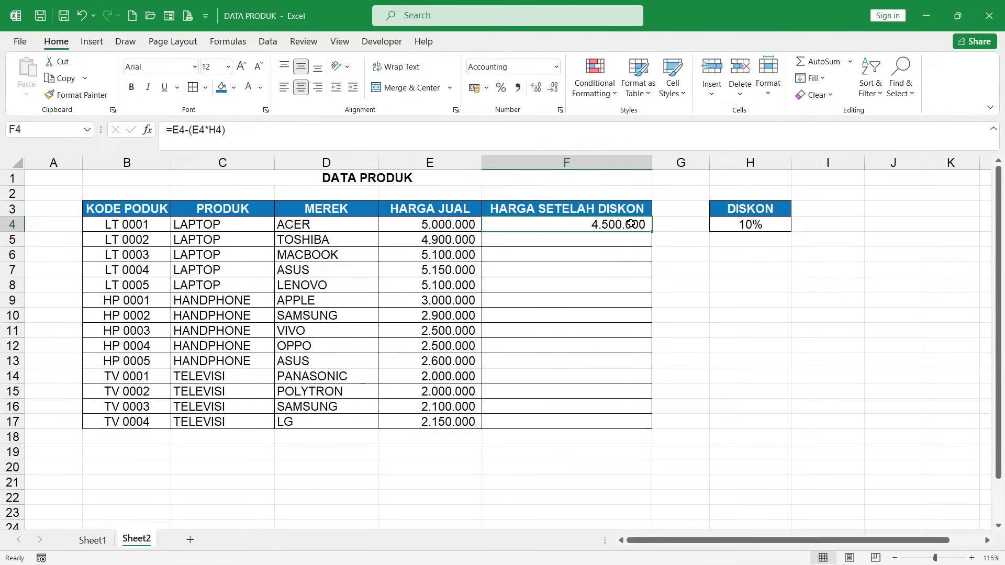
Step: Change F4 to =E4-(E4*$H$4), fill it down to F17, and verify F5 and F6
{"action": "double_click", "coordinate": [631, 224]}
{"action": "key", "text": "F4"}
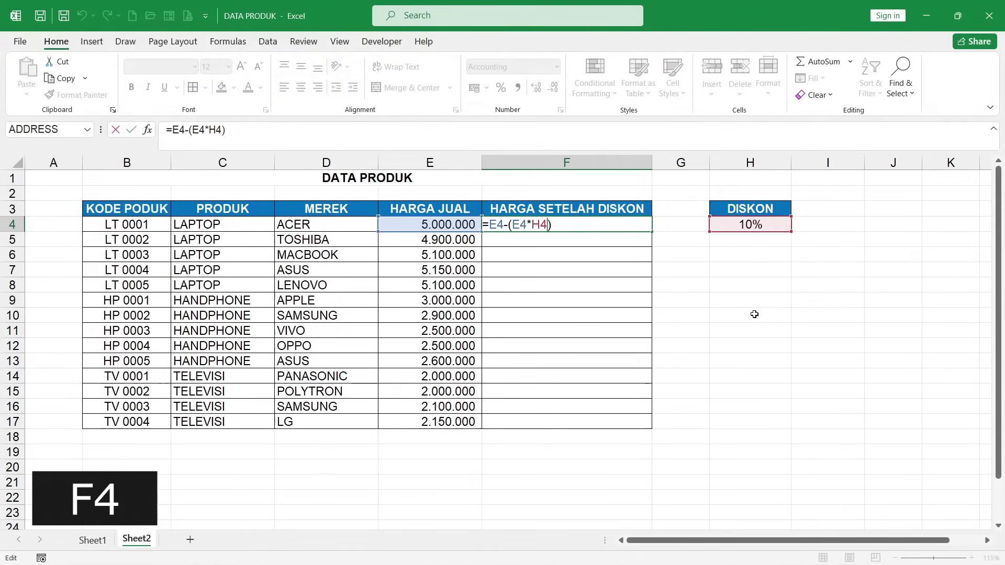
{"action": "key", "text": "F4"}
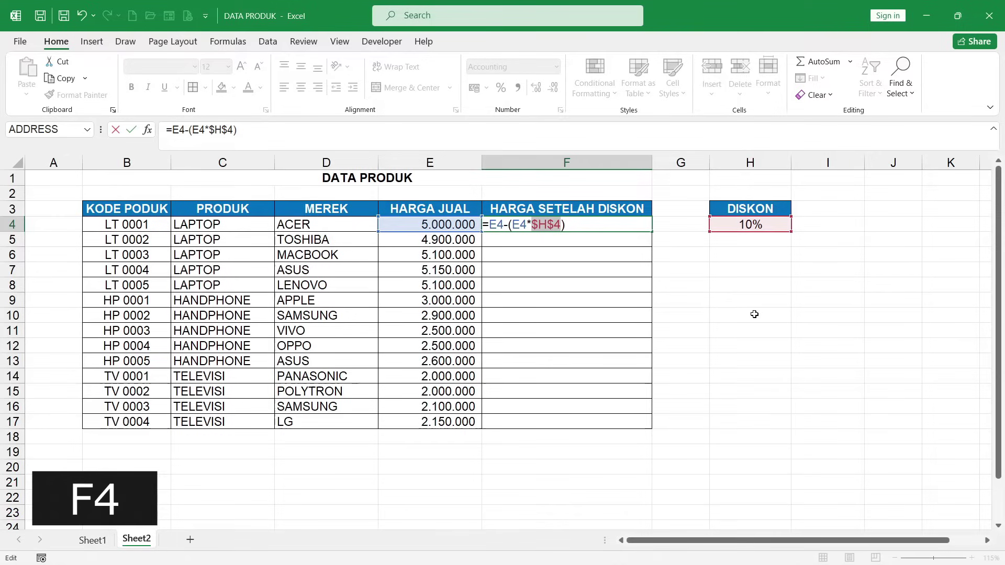
{"action": "key", "text": "Return"}
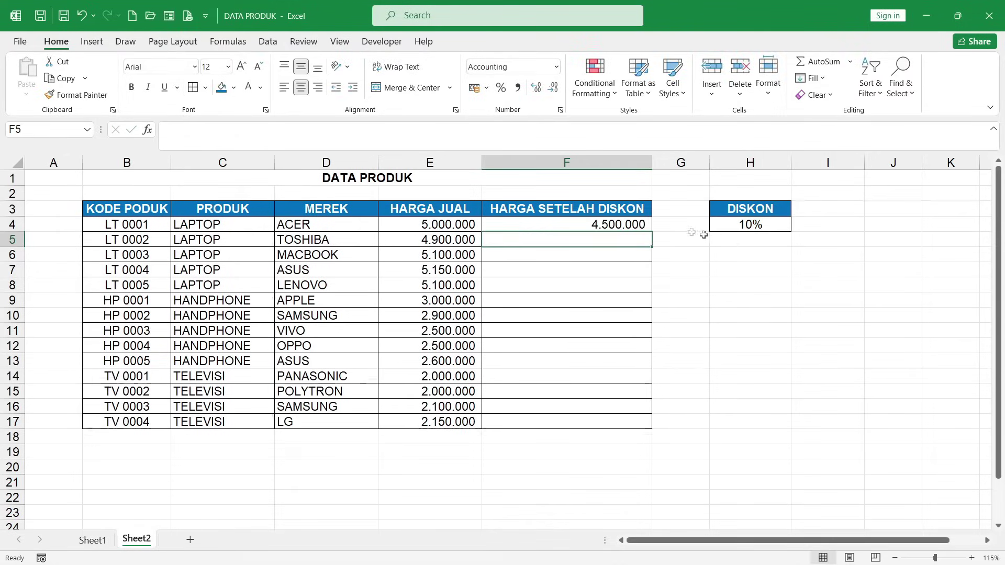
{"action": "left_click", "coordinate": [618, 225]}
{"action": "double_click", "coordinate": [652, 231]}
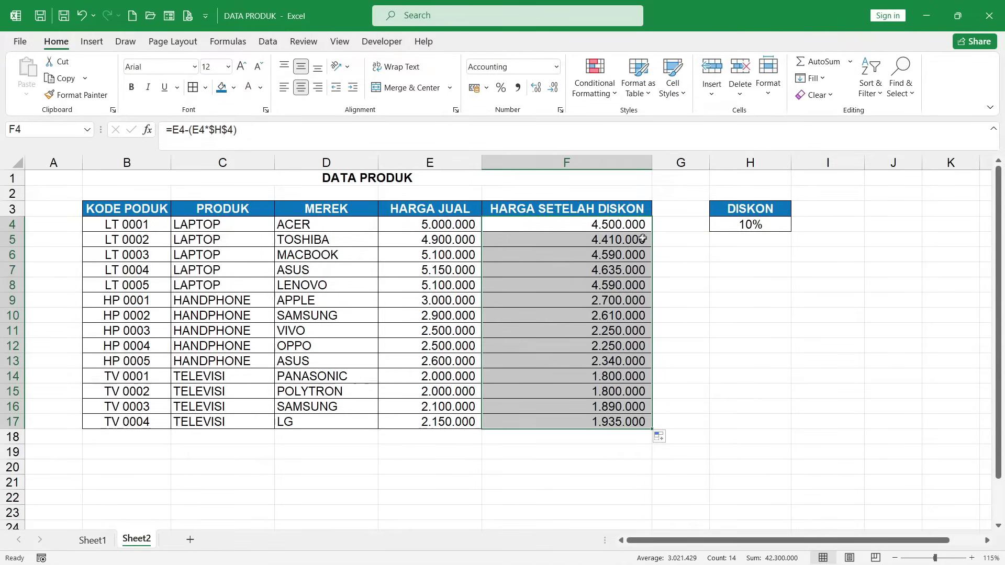
{"action": "double_click", "coordinate": [638, 241]}
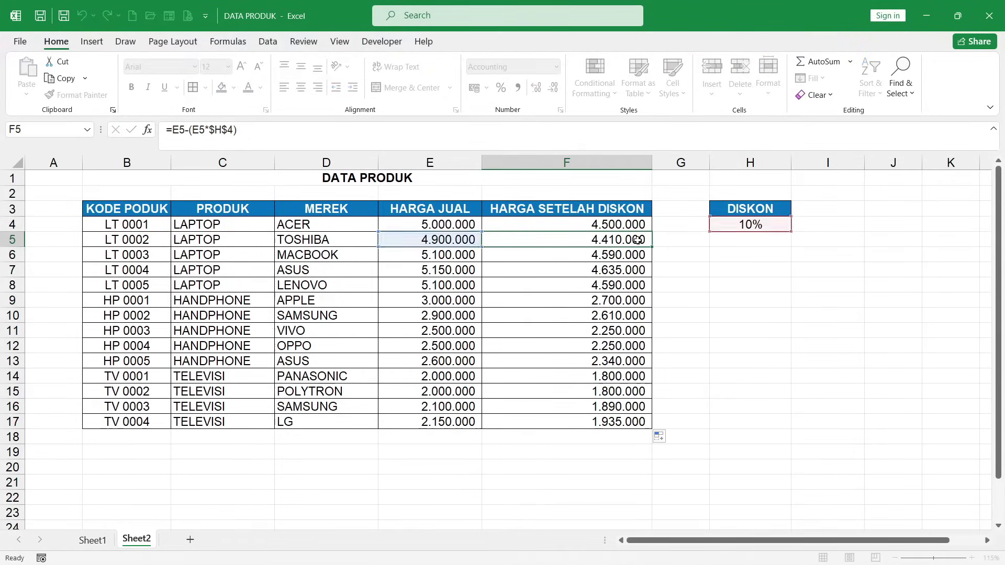
{"action": "key", "text": "Escape"}
{"action": "double_click", "coordinate": [635, 257]}
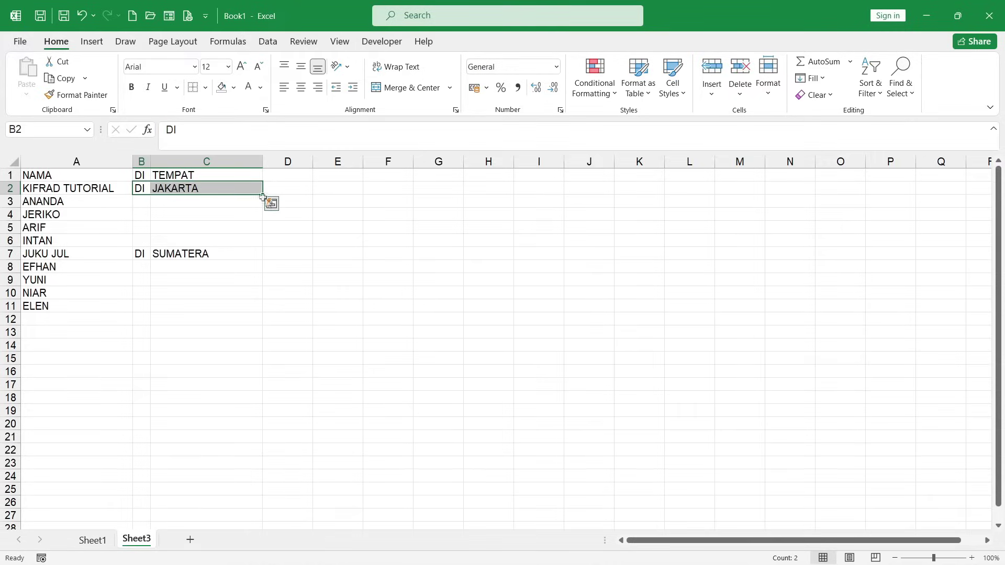
Step: Drag DI JAKARTA down into the blank rows manually, then undo those fills
{"action": "left_click_drag", "start_coordinate": [262, 194], "coordinate": [260, 248]}
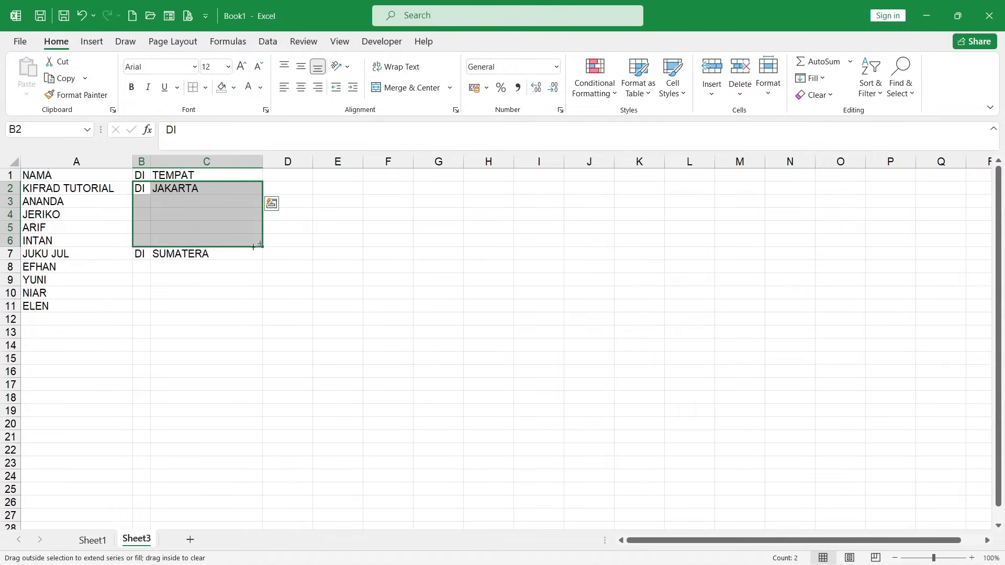
{"action": "mouse_move", "coordinate": [139, 253]}
{"action": "left_mouse_down"}
{"action": "mouse_move", "coordinate": [212, 256]}
{"action": "mouse_move", "coordinate": [259, 307]}
{"action": "left_mouse_up"}
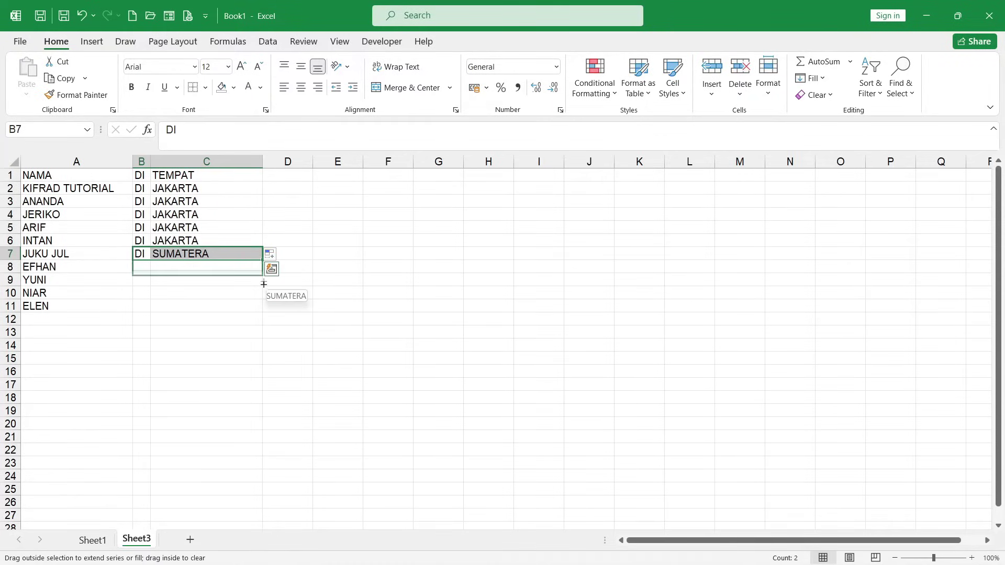
{"action": "left_click", "coordinate": [250, 372]}
{"action": "key", "text": "ctrl+z"}
{"action": "key", "text": "ctrl+z"}
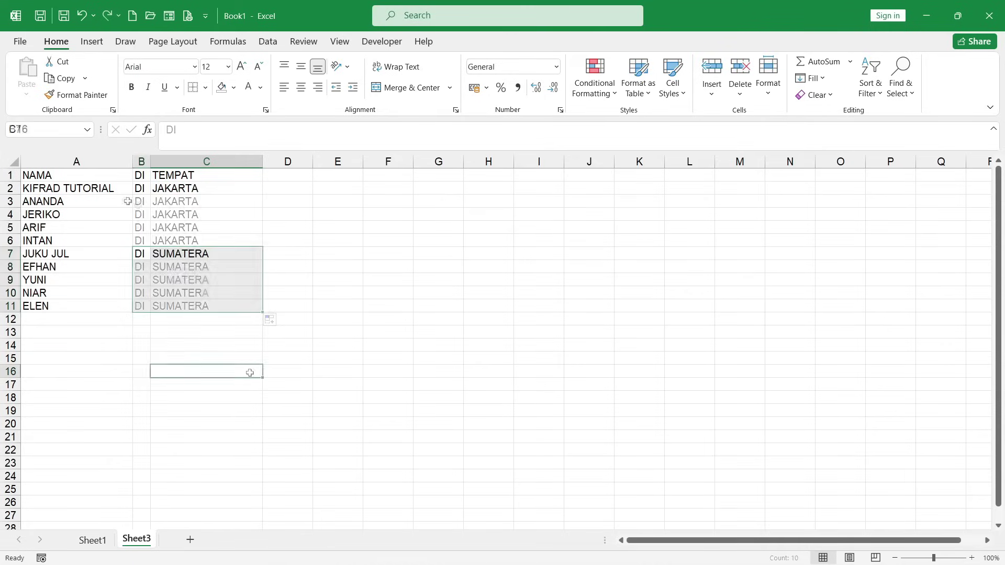
Step: Select the blanks in A2:C11 via Go To Special and fill them all with =B2
{"action": "left_click_drag", "start_coordinate": [107, 188], "coordinate": [198, 303]}
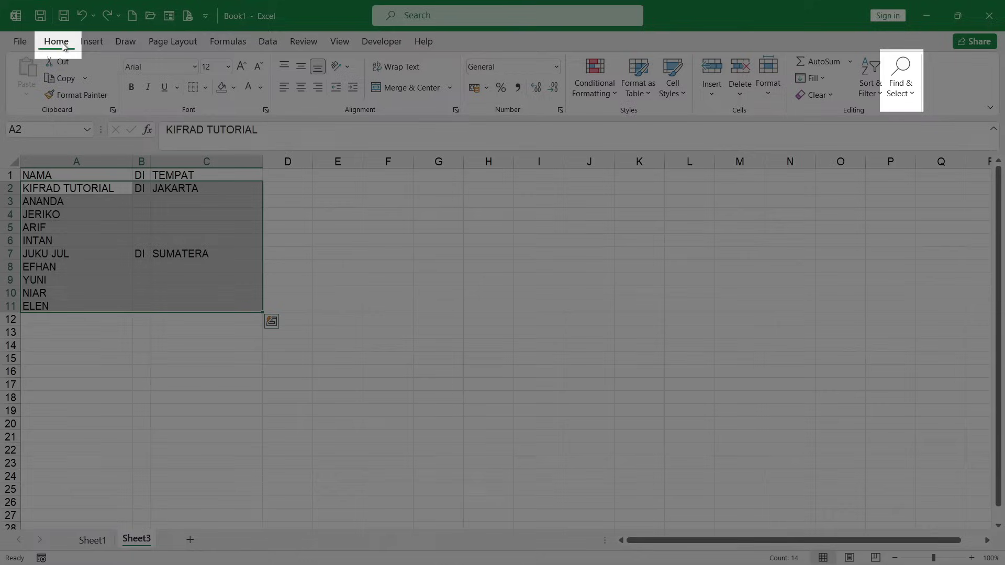
{"action": "left_click", "coordinate": [914, 92]}
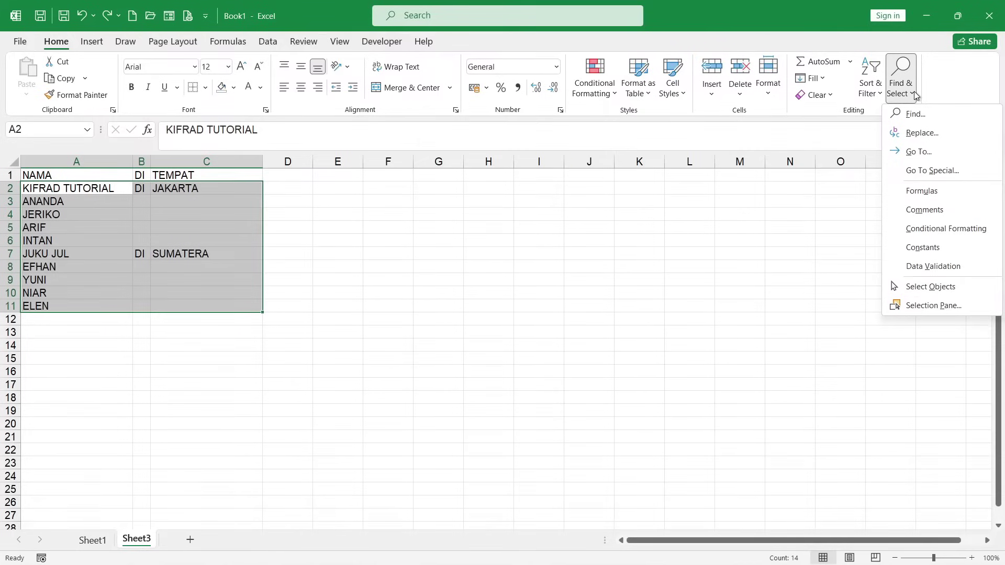
{"action": "left_click", "coordinate": [909, 170]}
{"action": "left_click", "coordinate": [240, 416]}
{"action": "left_click", "coordinate": [317, 491]}
{"action": "type", "text": "="}
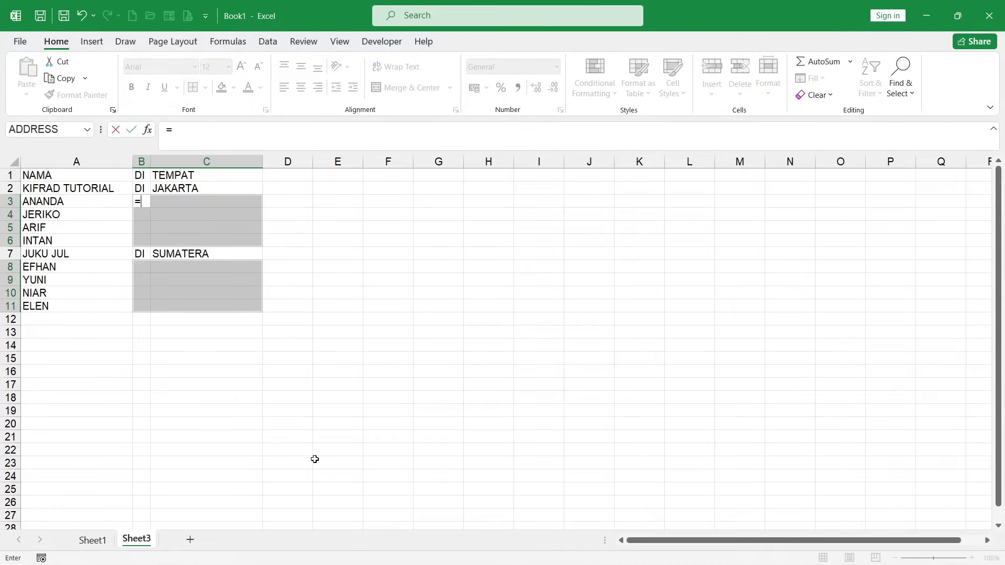
{"action": "left_click", "coordinate": [142, 188]}
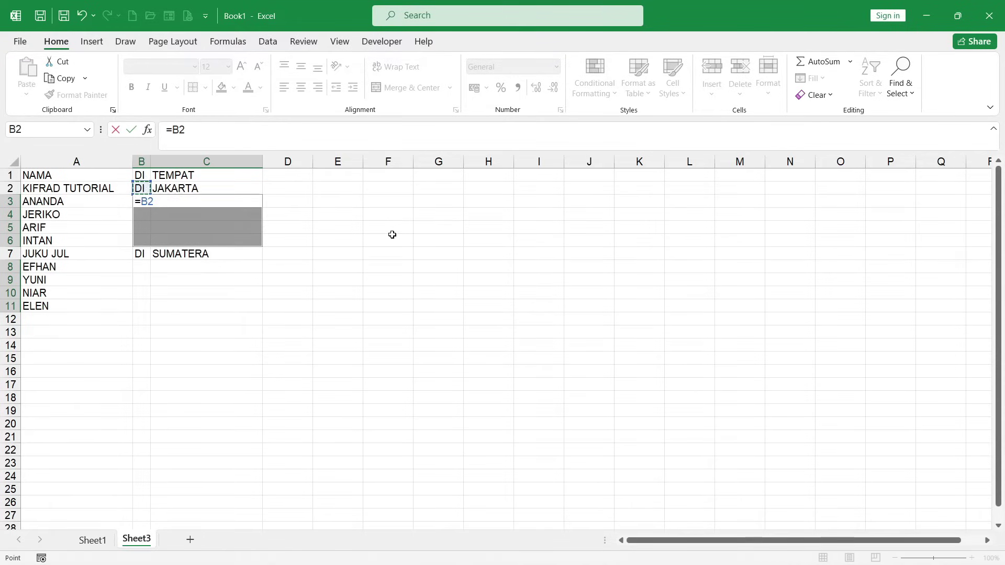
{"action": "key", "text": "ctrl+Return"}
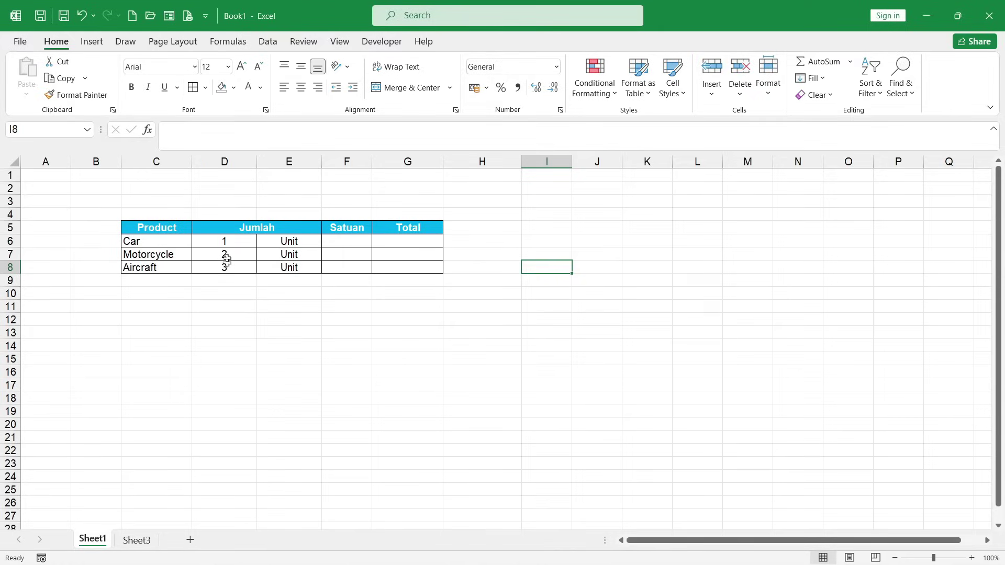
Step: Review the Car, Motorcycle and Aircraft quantities and delete the separate Unit column E
{"action": "left_click", "coordinate": [236, 243]}
{"action": "left_click", "coordinate": [293, 241]}
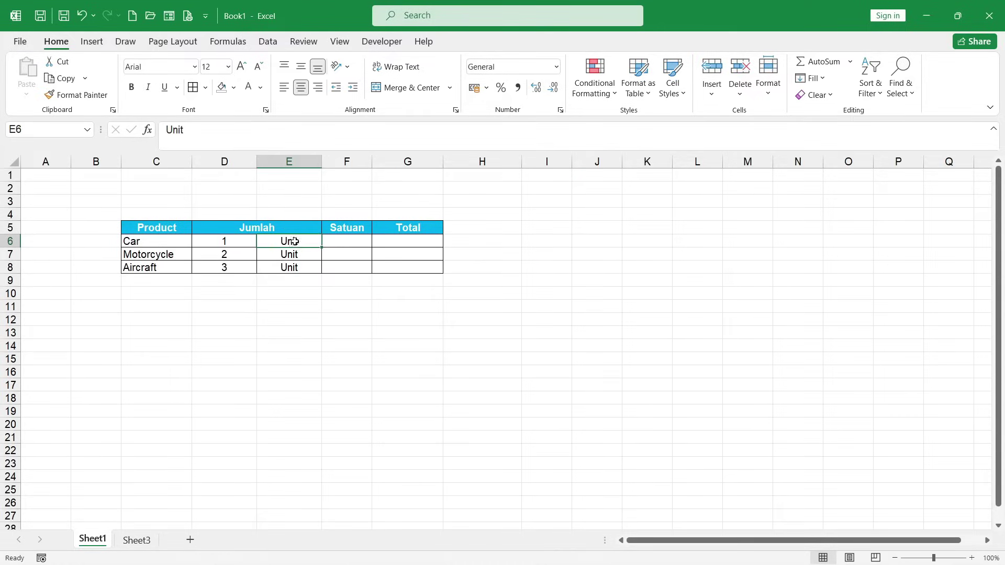
{"action": "left_click", "coordinate": [238, 253]}
{"action": "left_click", "coordinate": [278, 254]}
{"action": "left_click", "coordinate": [243, 267]}
{"action": "left_click", "coordinate": [307, 269]}
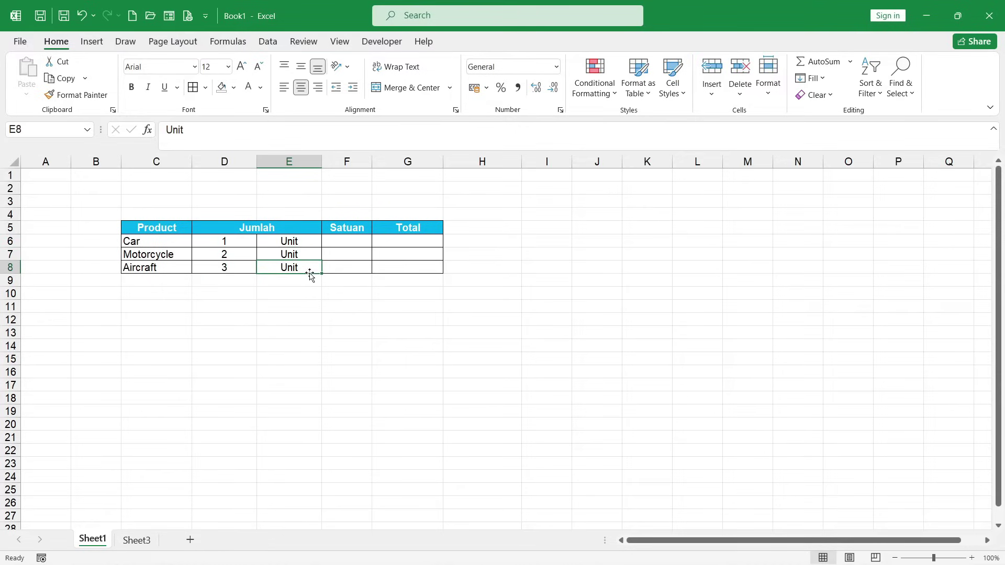
{"action": "right_click", "coordinate": [290, 161]}
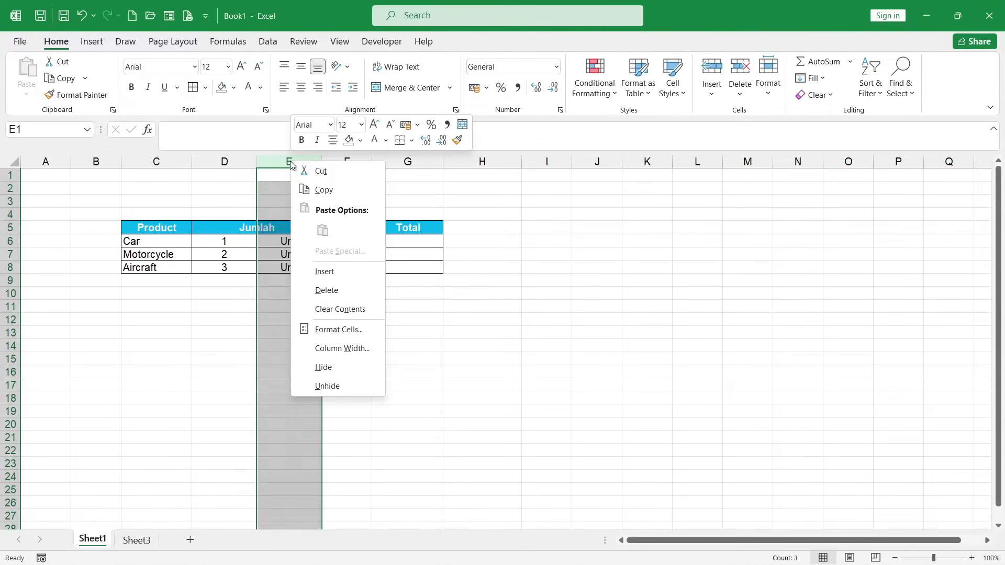
{"action": "left_click", "coordinate": [325, 291]}
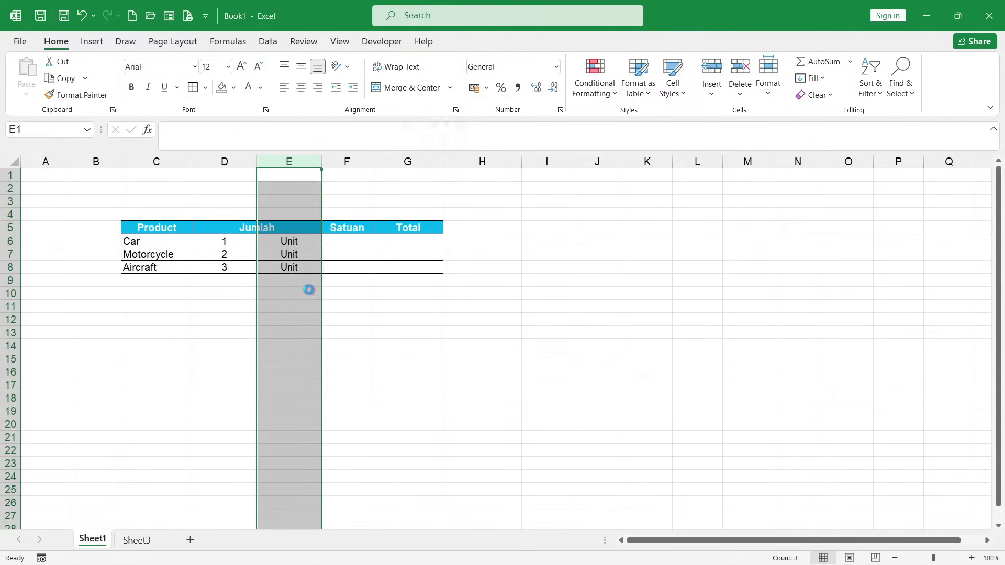
Step: Apply the custom number format General "Unit" to the Jumlah values D6:D8
{"action": "left_click", "coordinate": [232, 242]}
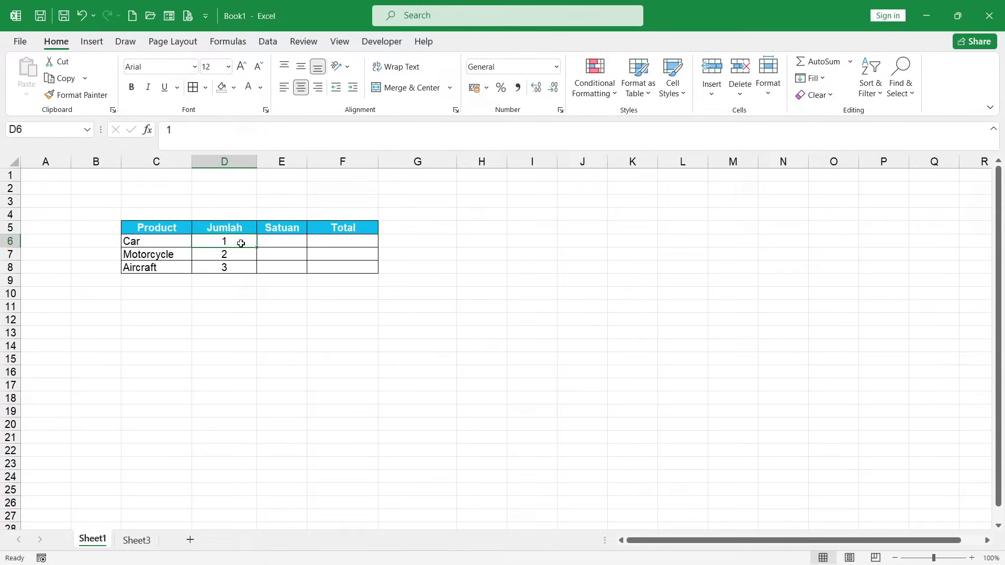
{"action": "left_click_drag", "start_coordinate": [243, 243], "coordinate": [241, 267]}
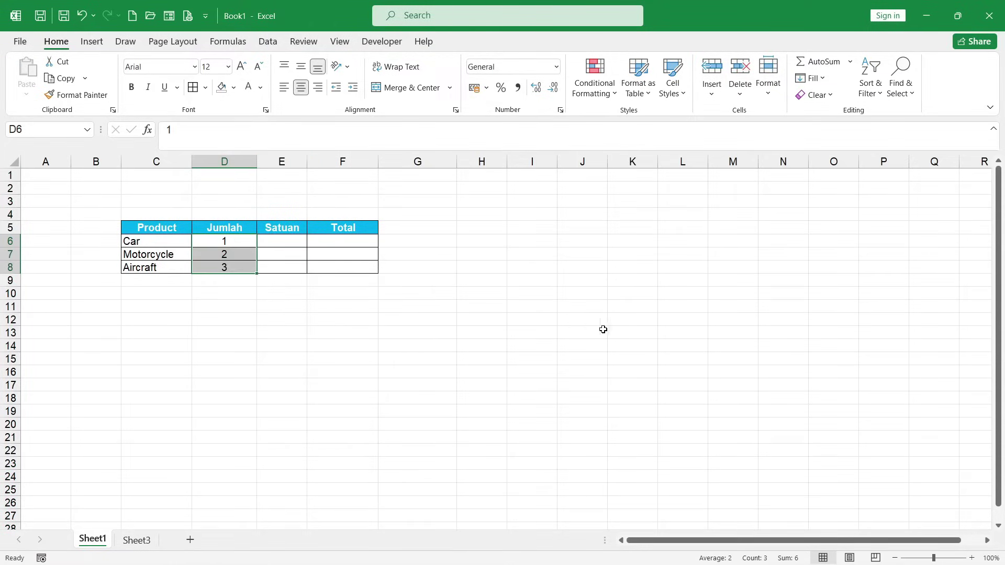
{"action": "key", "text": "ctrl+1"}
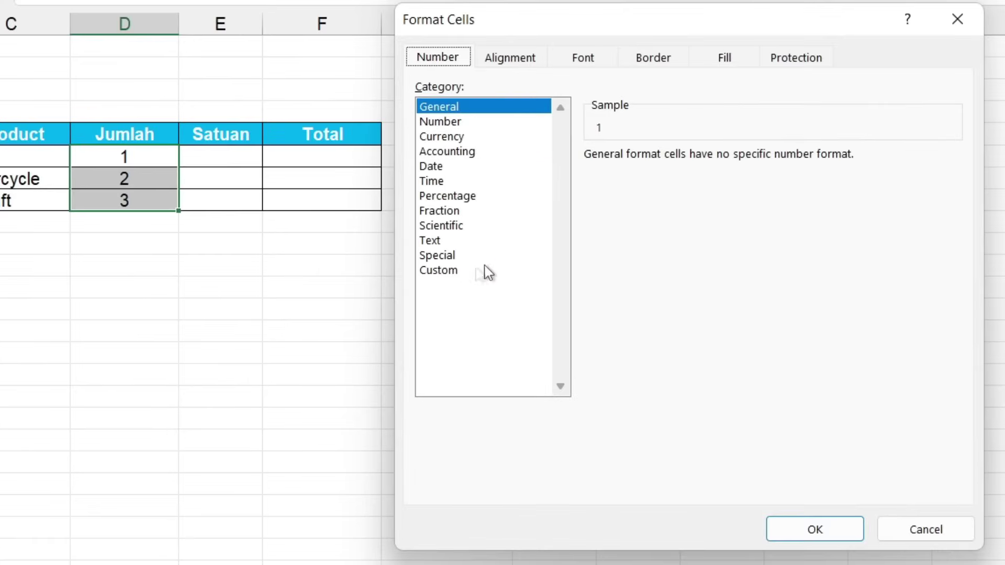
{"action": "left_click", "coordinate": [417, 310]}
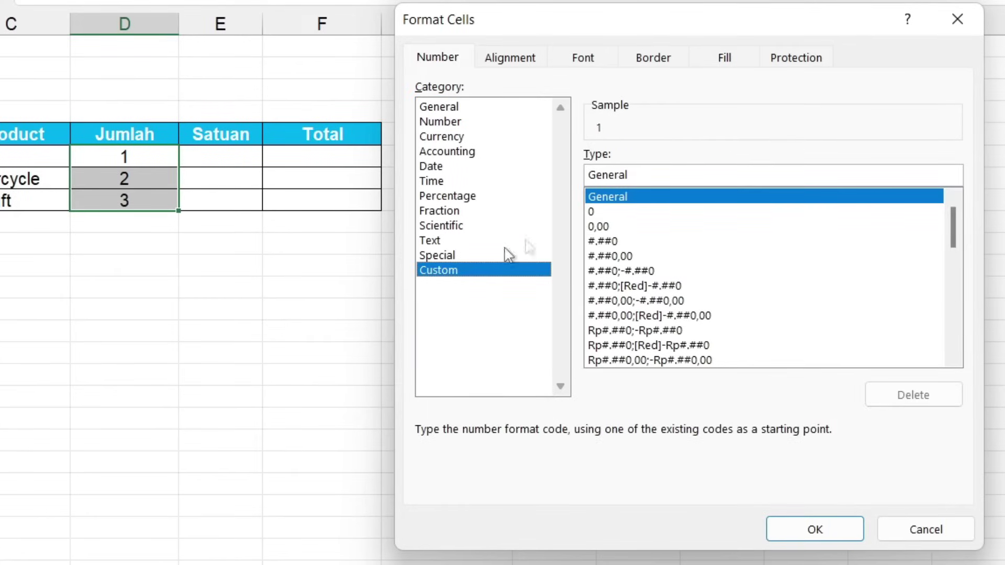
{"action": "left_click", "coordinate": [665, 170]}
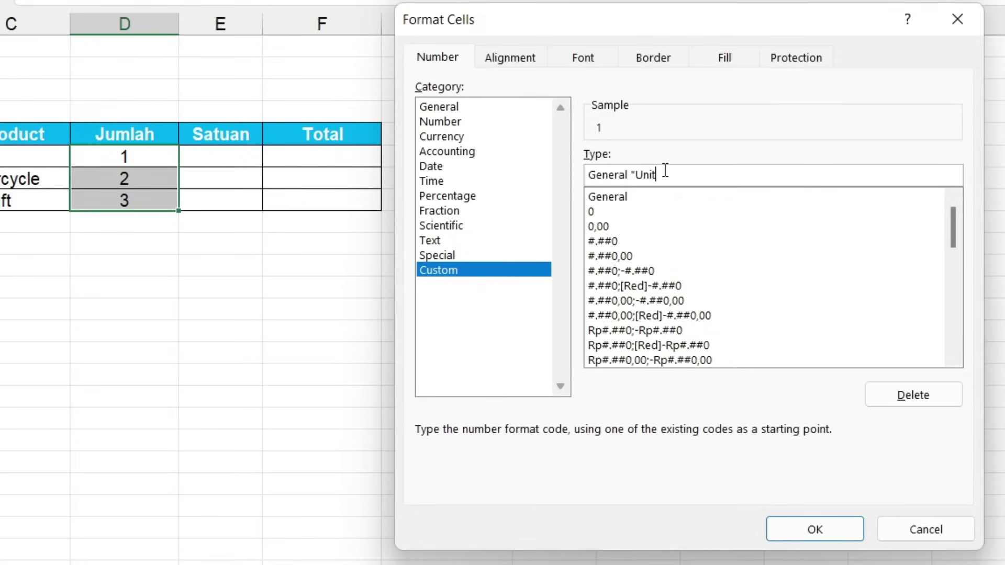
{"action": "type", "text": "\""}
{"action": "left_click", "coordinate": [831, 538]}
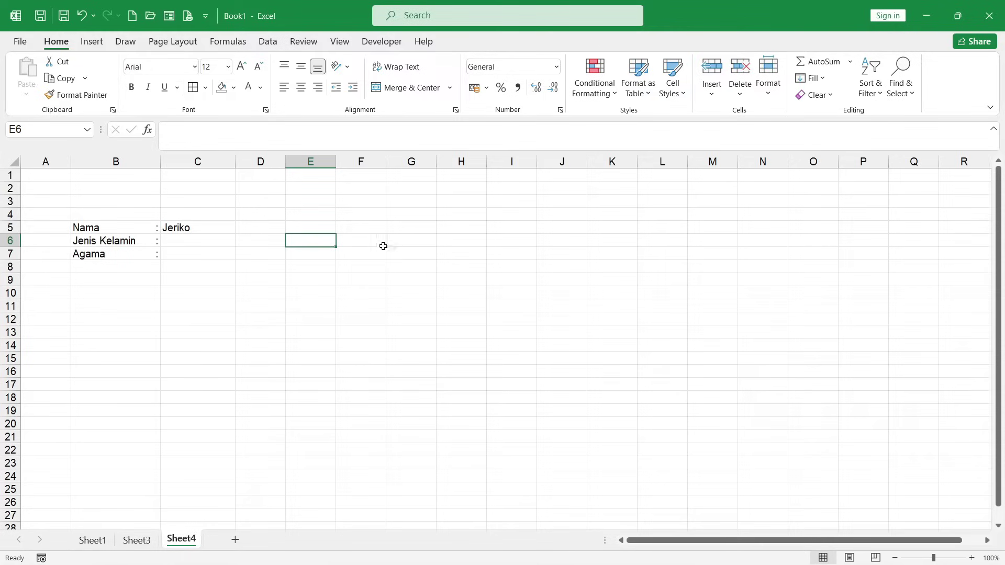
Step: Add a Laki-laki;Perempuan list validation to the Jenis Kelamin cell and choose Laki-laki
{"action": "left_click", "coordinate": [209, 243]}
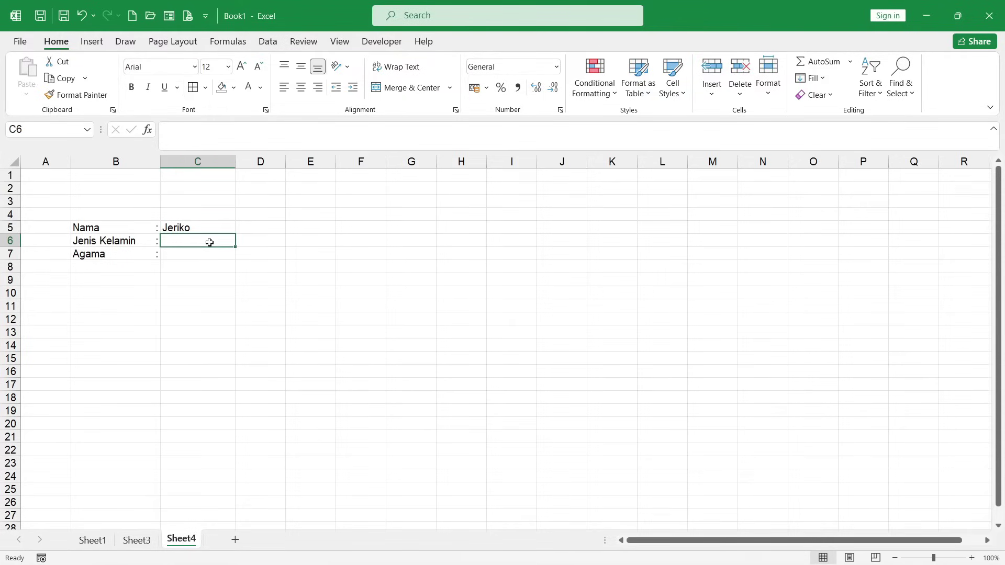
{"action": "left_click", "coordinate": [268, 41]}
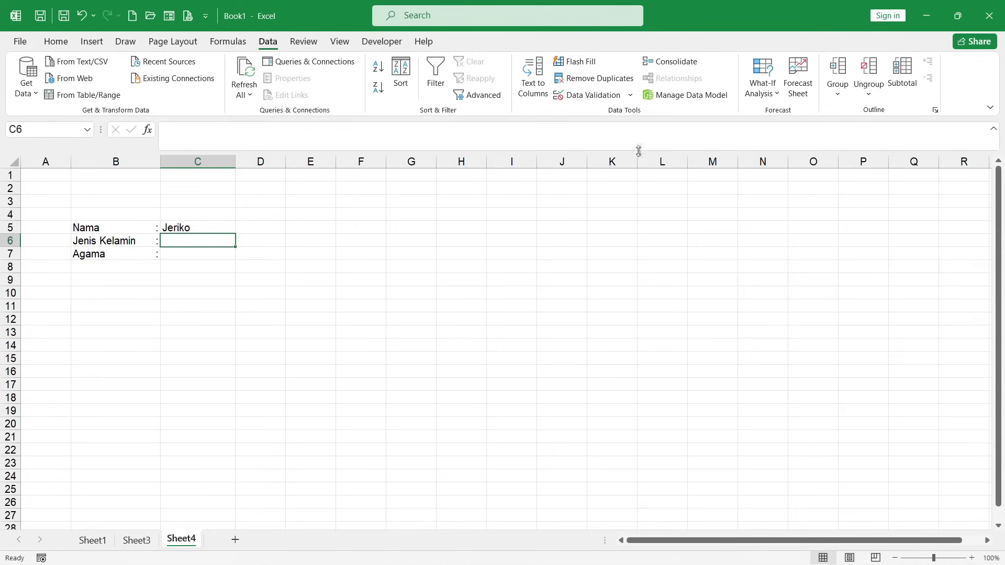
{"action": "left_click", "coordinate": [631, 96]}
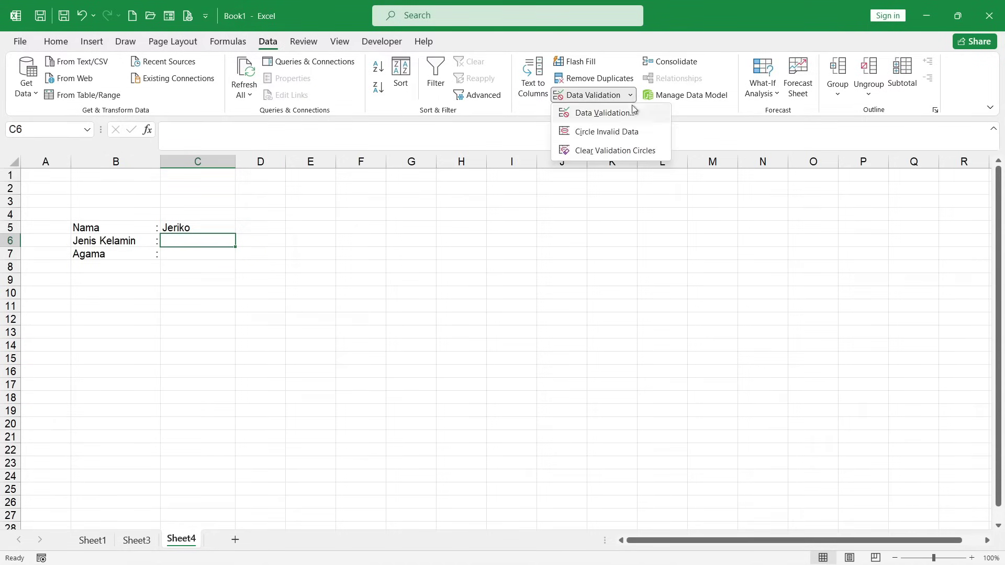
{"action": "left_click", "coordinate": [632, 112]}
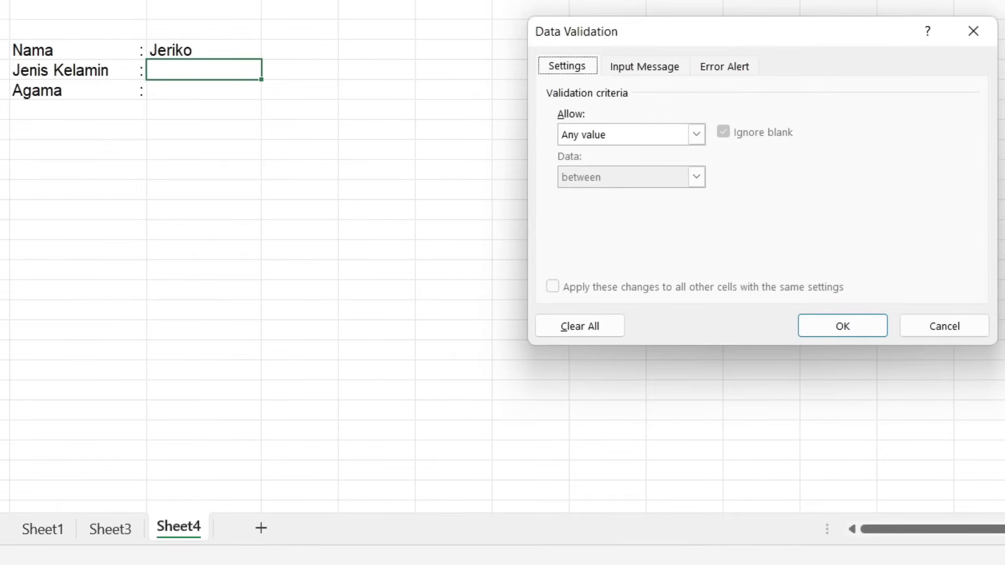
{"action": "left_click", "coordinate": [696, 135]}
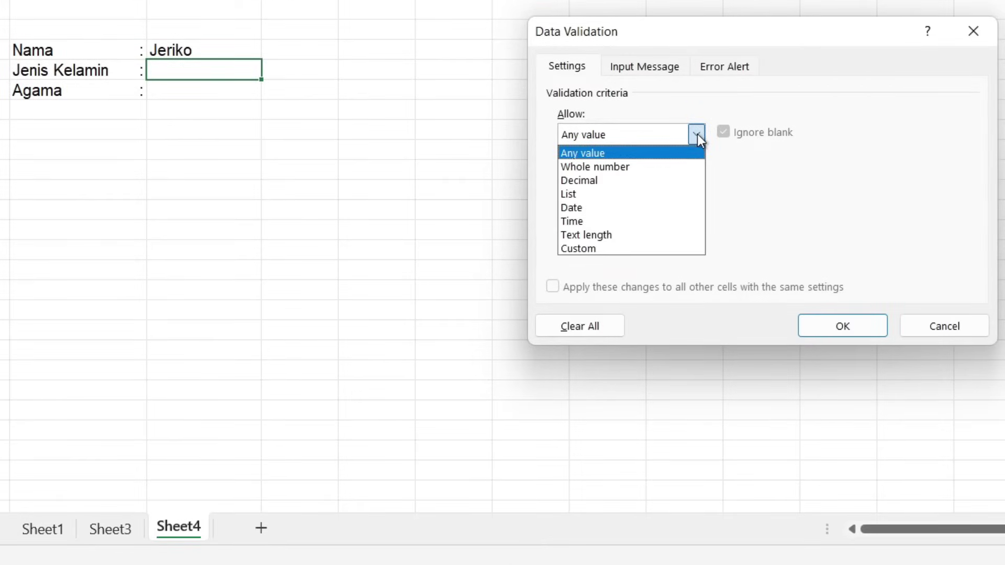
{"action": "left_click", "coordinate": [571, 194]}
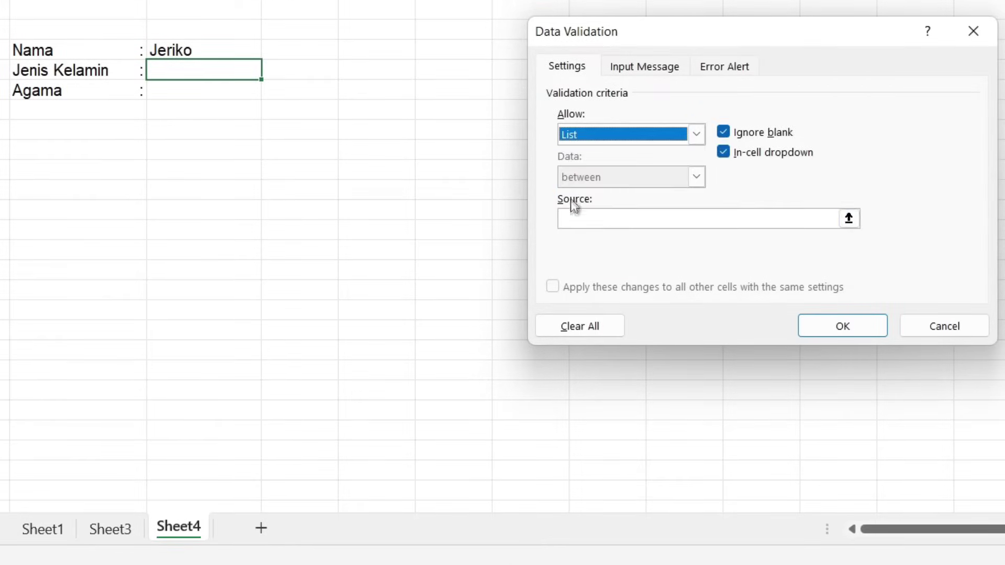
{"action": "left_click", "coordinate": [575, 219]}
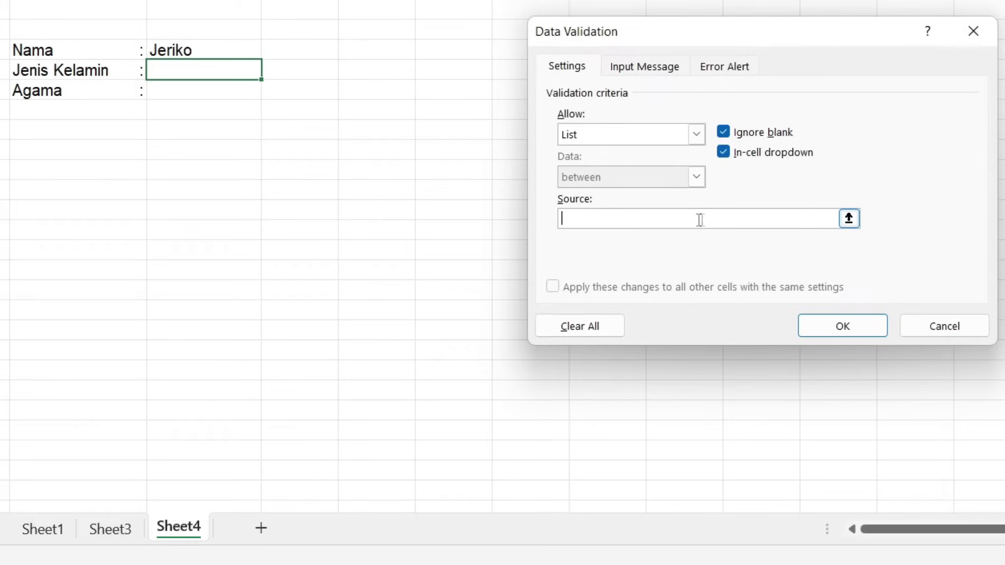
{"action": "type", "text": "Laki-laki;Pe"}
{"action": "type", "text": "rempuan"}
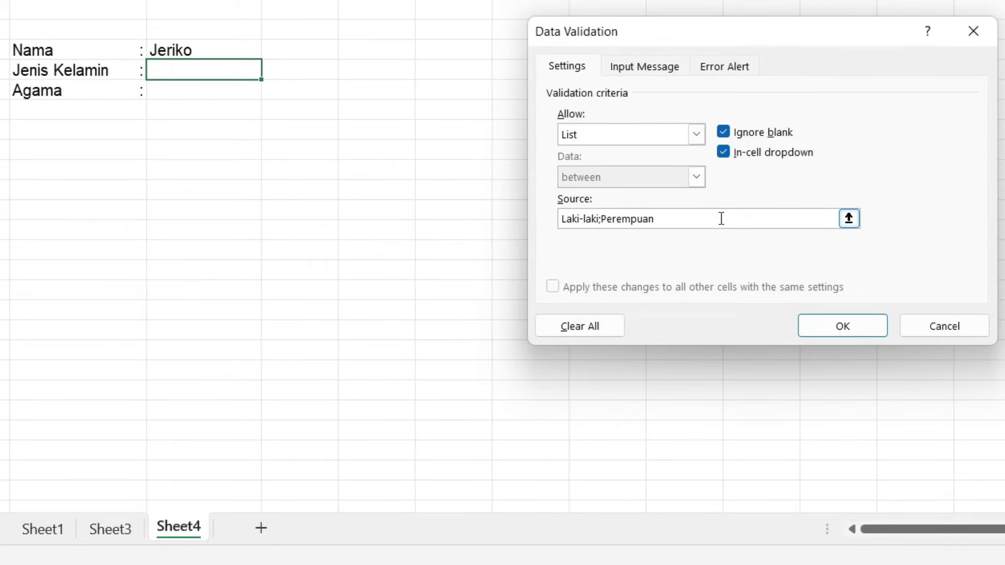
{"action": "left_click", "coordinate": [811, 329]}
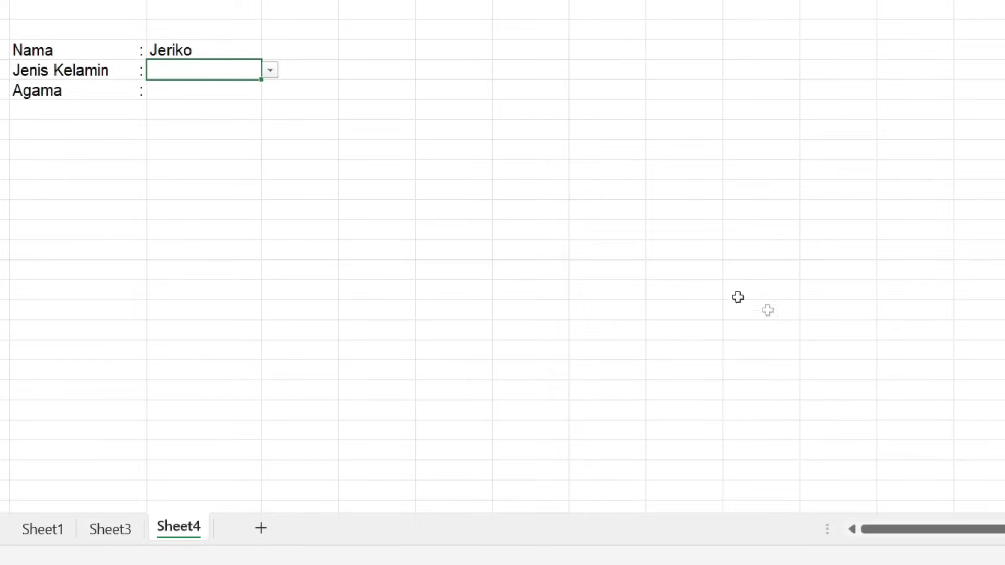
{"action": "left_click", "coordinate": [270, 71]}
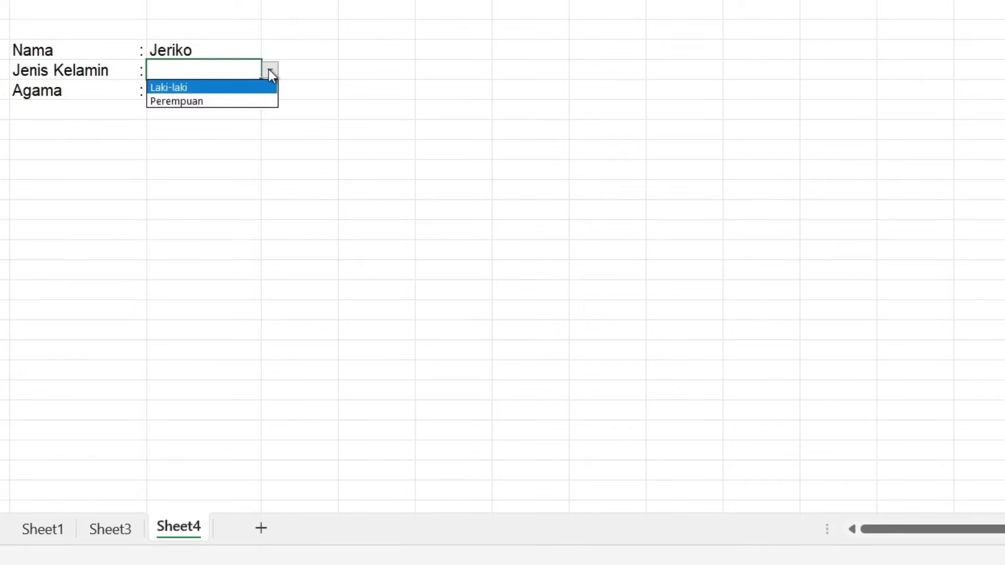
{"action": "left_click", "coordinate": [244, 89]}
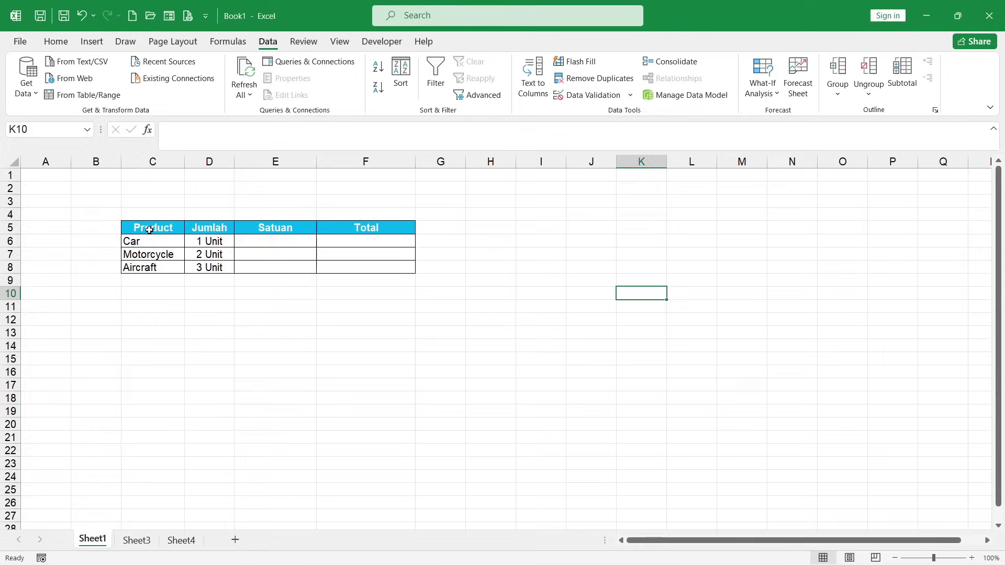
Step: Copy the Product table C5:F8 and paste it at H5
{"action": "left_click_drag", "start_coordinate": [153, 227], "coordinate": [375, 265]}
{"action": "key", "text": "ctrl+c"}
{"action": "left_click", "coordinate": [503, 226]}
{"action": "key", "text": "ctrl+v"}
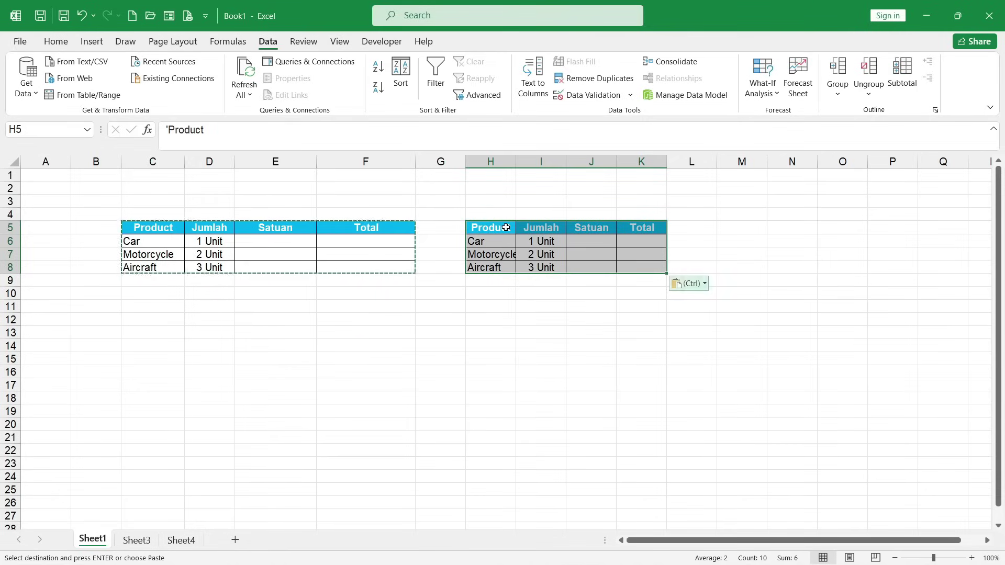
Step: Redo the H5 paste of C5:F8 with Keep Source Column Widths and compare the Satuan columns
{"action": "key", "text": "ctrl+z"}
{"action": "left_click_drag", "start_coordinate": [138, 229], "coordinate": [377, 267]}
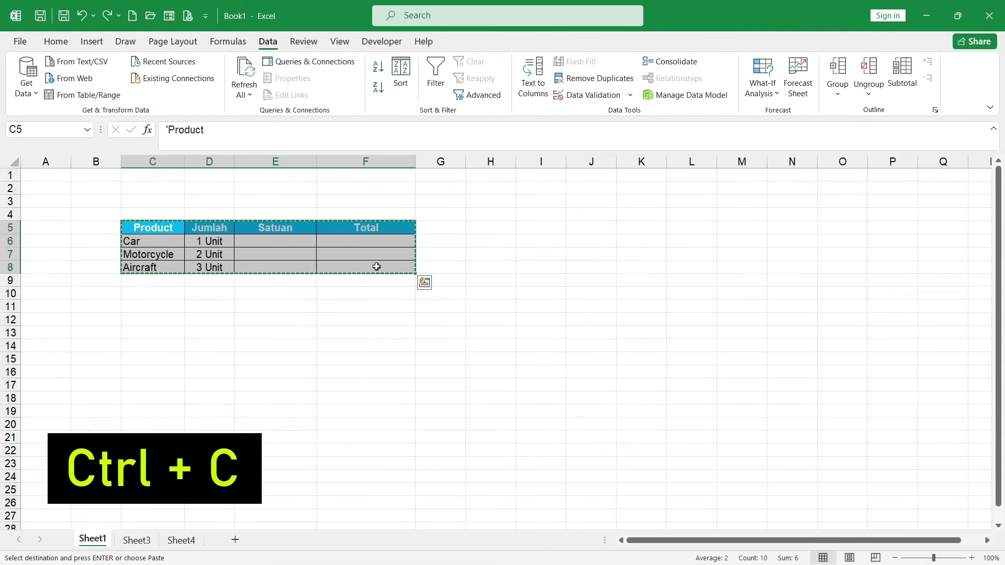
{"action": "right_click", "coordinate": [492, 229]}
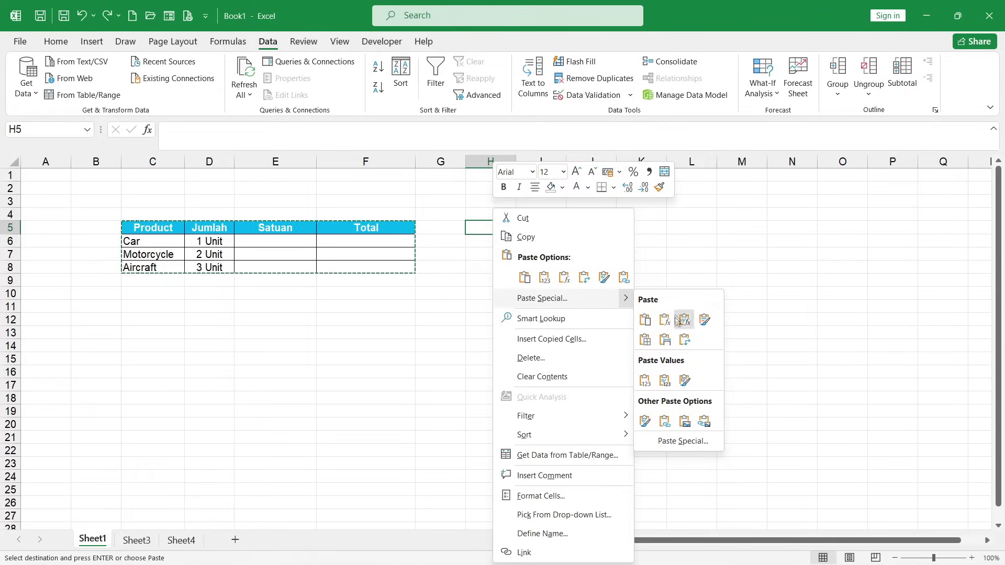
{"action": "left_click", "coordinate": [666, 346]}
{"action": "left_click", "coordinate": [667, 344]}
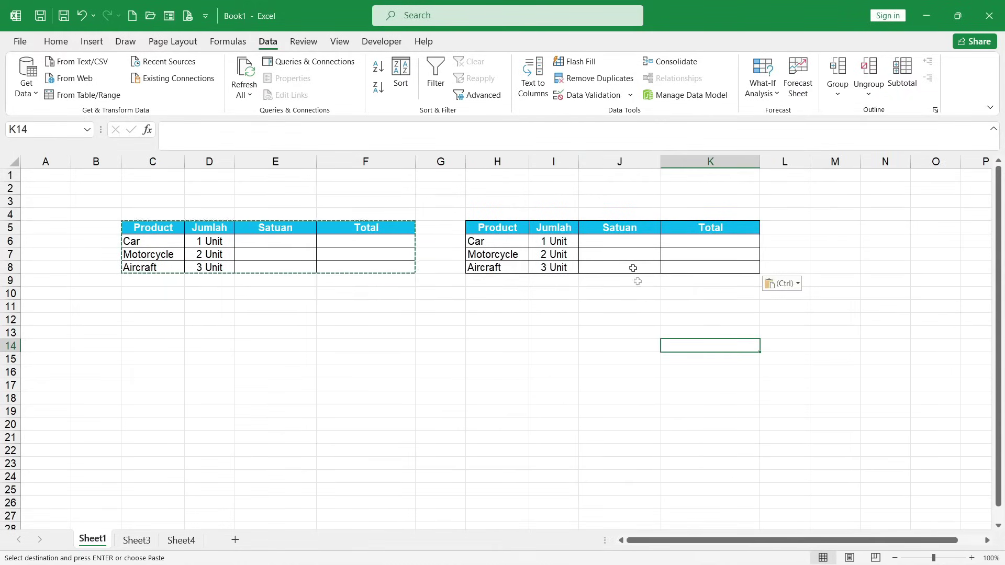
{"action": "left_click_drag", "start_coordinate": [624, 229], "coordinate": [623, 265]}
{"action": "left_click_drag", "start_coordinate": [275, 229], "coordinate": [276, 258]}
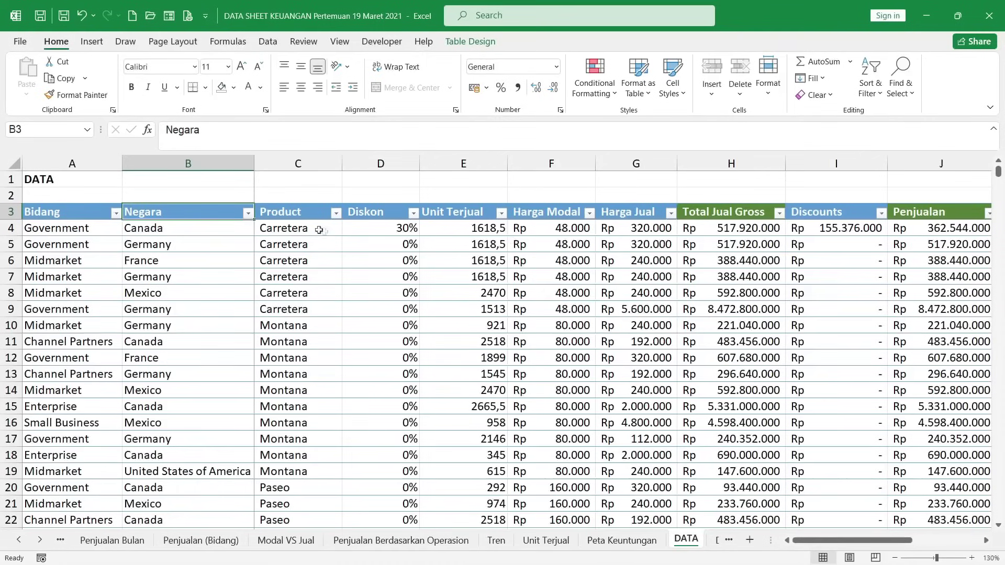
Step: Filter the Negara column to Canada only, then restore all countries
{"action": "left_click", "coordinate": [248, 212]}
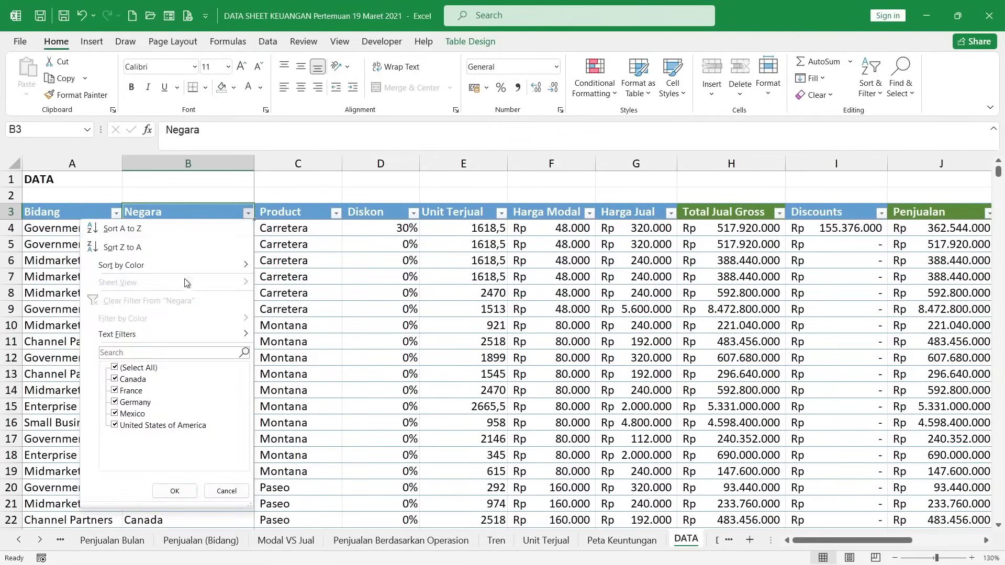
{"action": "left_click", "coordinate": [131, 368]}
{"action": "left_click", "coordinate": [128, 380]}
{"action": "left_click", "coordinate": [169, 490]}
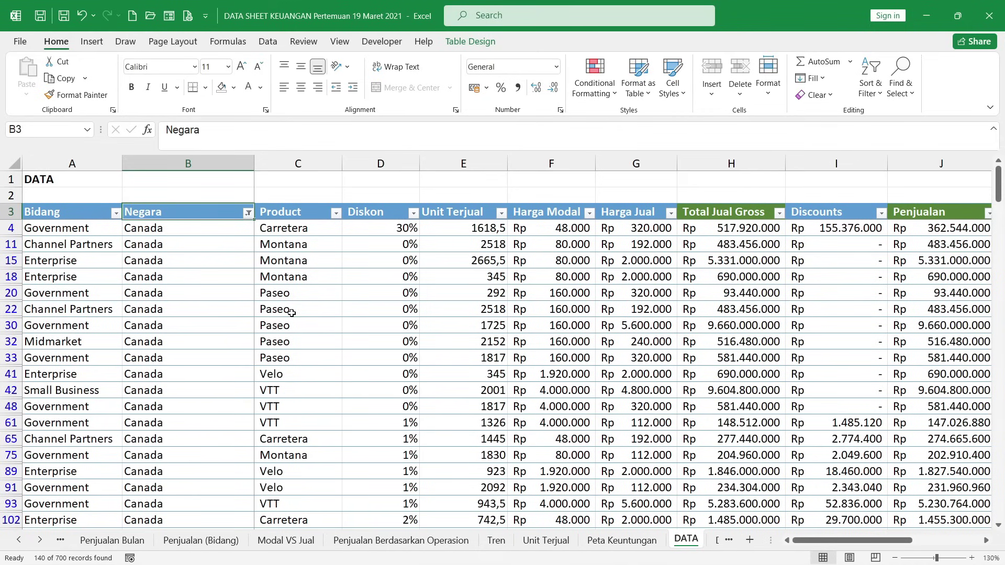
{"action": "left_click", "coordinate": [248, 213]}
{"action": "left_click", "coordinate": [115, 368]}
{"action": "left_click", "coordinate": [175, 491]}
Step: Filter the table by the France cell's value so only France rows show
{"action": "left_click", "coordinate": [220, 308]}
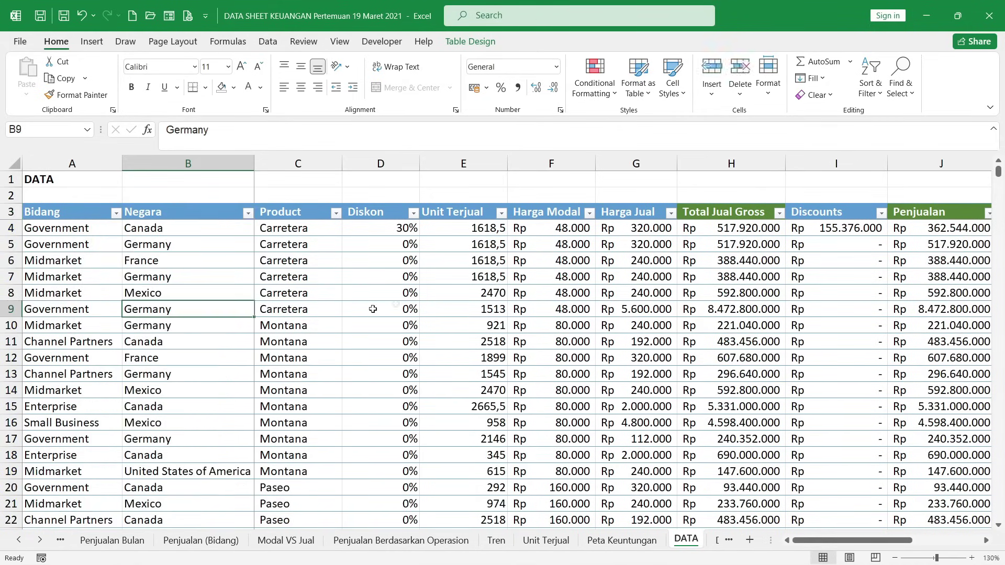
{"action": "left_click", "coordinate": [153, 262]}
{"action": "right_click", "coordinate": [155, 264]}
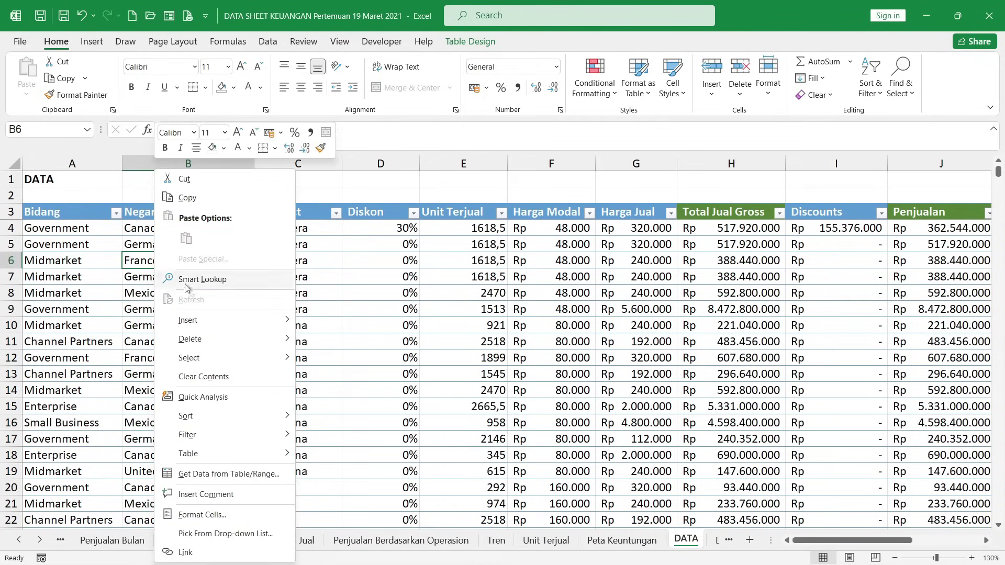
{"action": "mouse_move", "coordinate": [187, 435]}
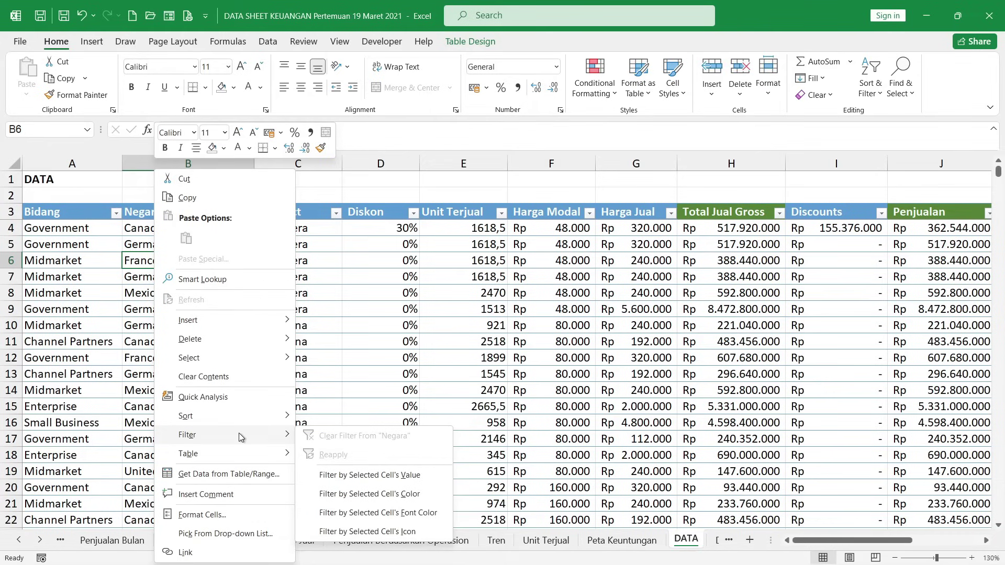
{"action": "left_click", "coordinate": [352, 477]}
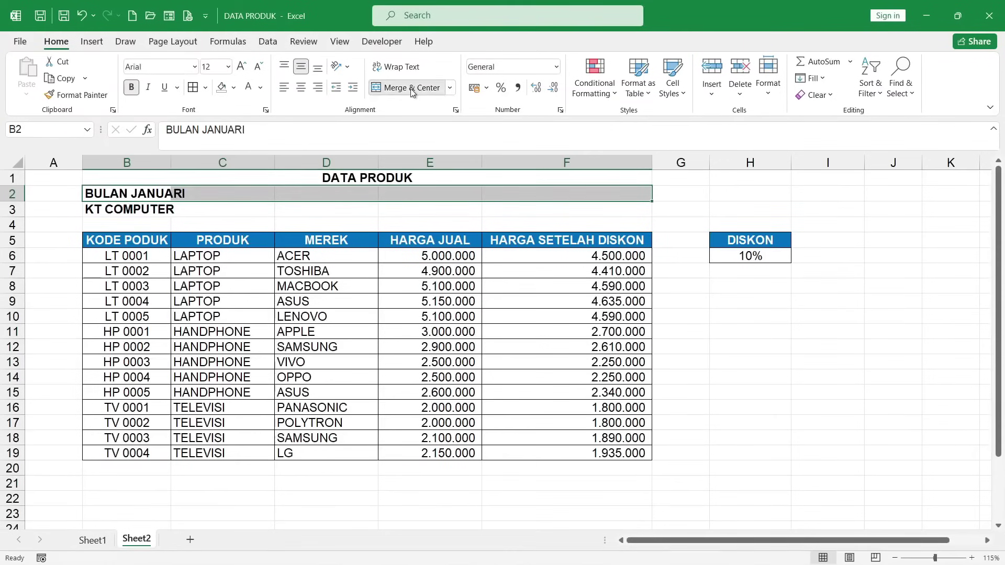
Step: Merge & Center the BULAN JANUARI and KT COMPUTER rows, then undo the merges
{"action": "left_click", "coordinate": [412, 87]}
{"action": "left_click_drag", "start_coordinate": [128, 210], "coordinate": [576, 209]}
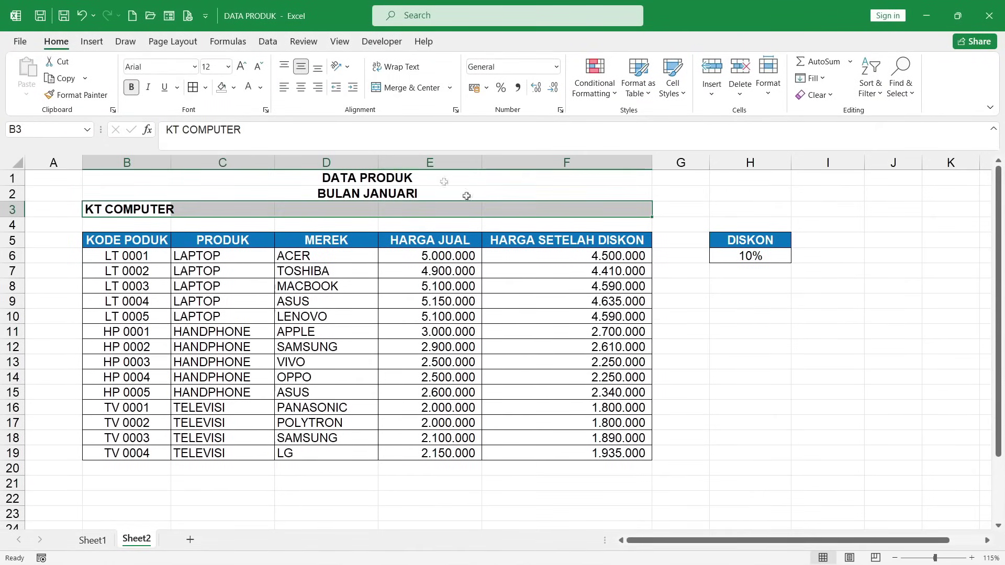
{"action": "left_click", "coordinate": [412, 87]}
{"action": "key", "text": "ctrl+z"}
{"action": "key", "text": "ctrl+z"}
{"action": "key", "text": "ctrl+z"}
Step: Apply Merge Across to B1:F3 and centre the three titles
{"action": "left_click_drag", "start_coordinate": [128, 178], "coordinate": [563, 209]}
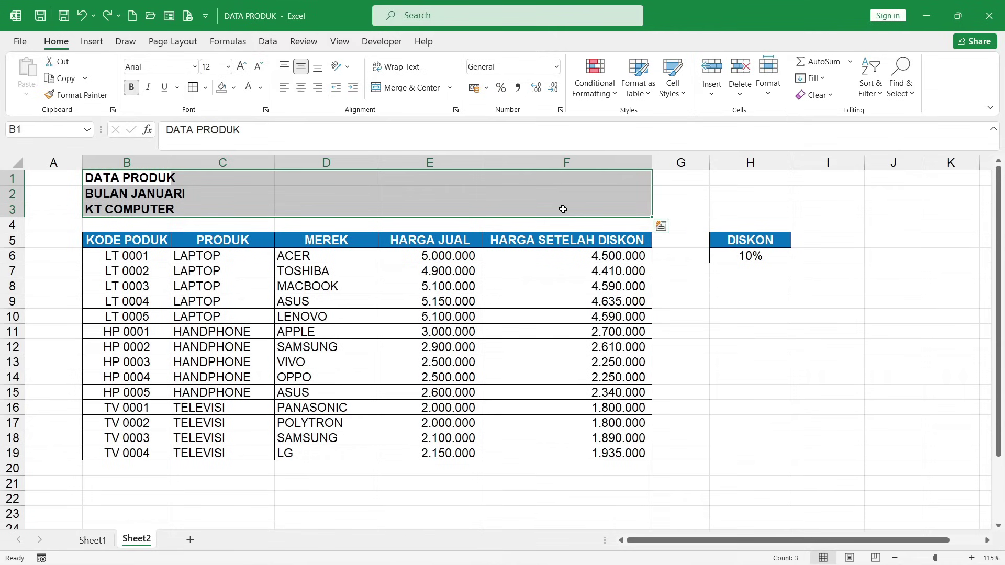
{"action": "left_click", "coordinate": [451, 90]}
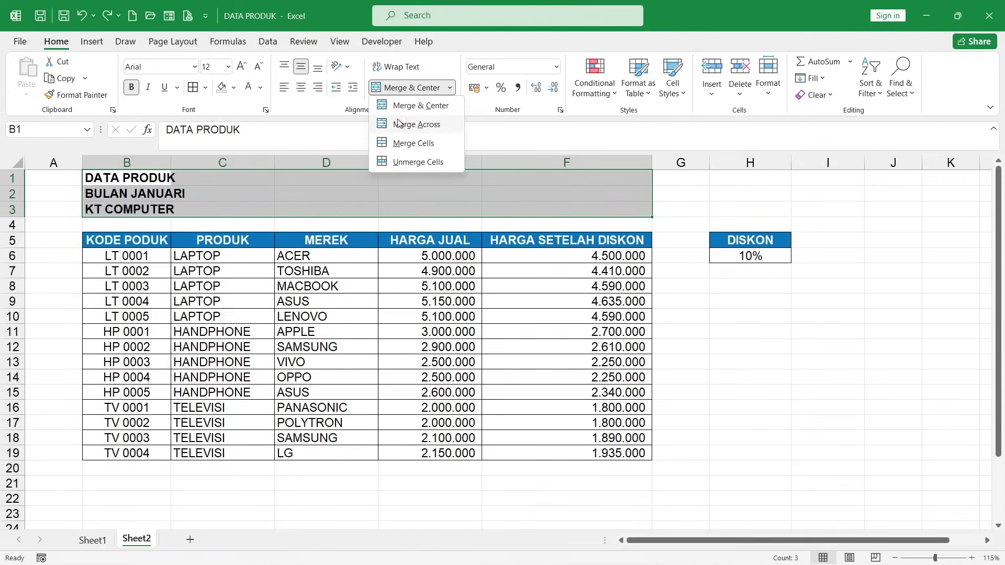
{"action": "left_click", "coordinate": [416, 124]}
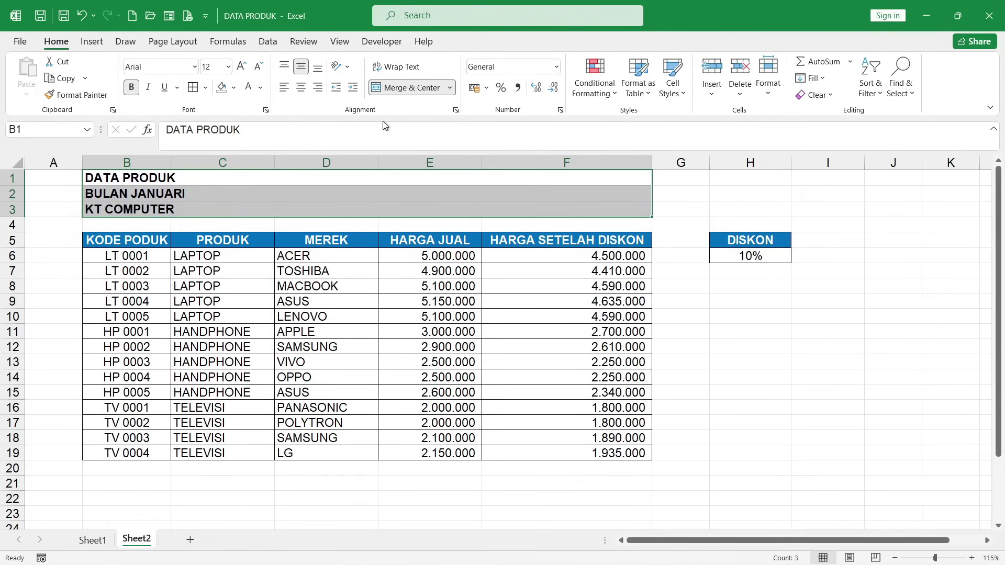
{"action": "left_click", "coordinate": [301, 88]}
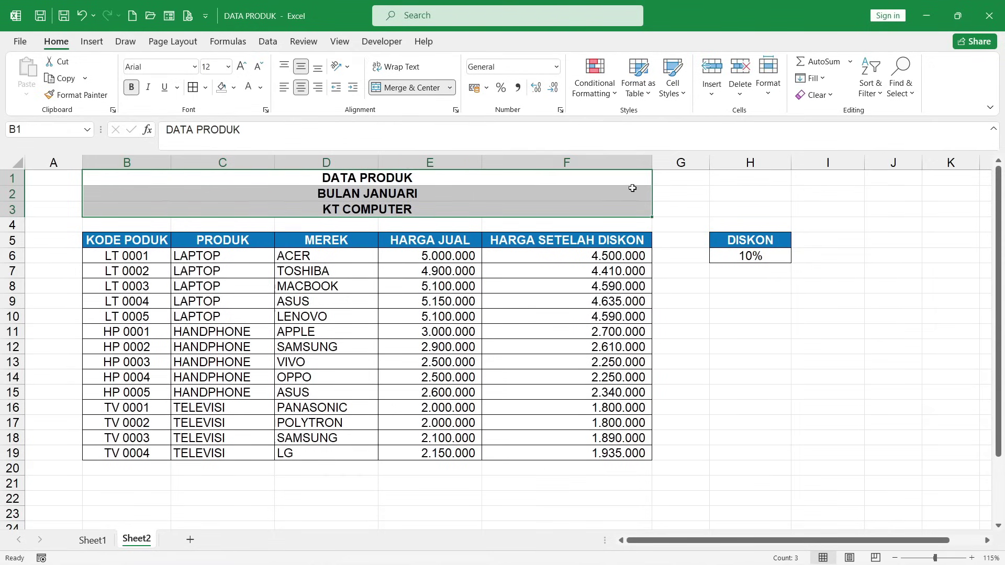
{"action": "left_click", "coordinate": [723, 191]}
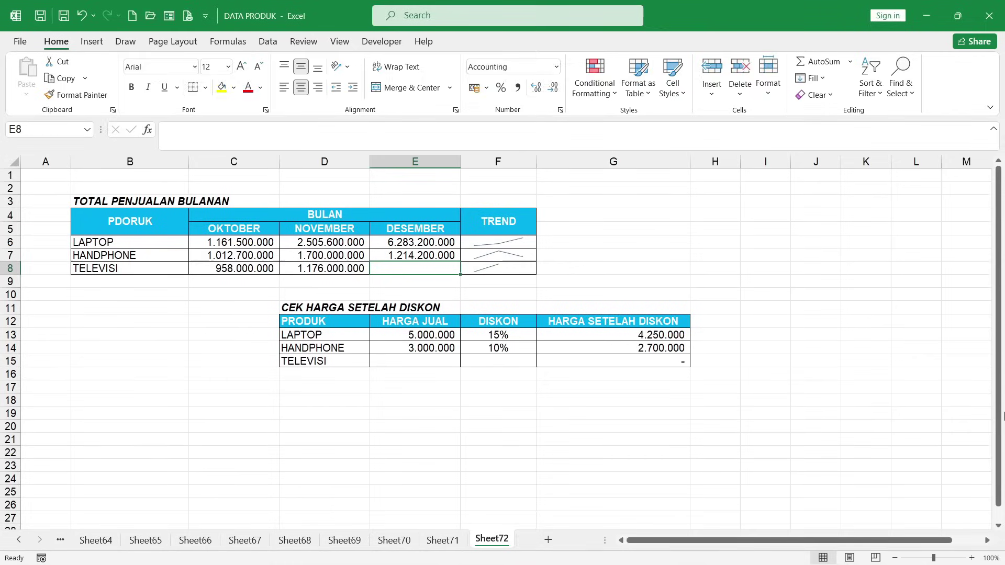
Step: Enter =SUM(desember_televisi) using the named range from autocomplete
{"action": "type", "text": "=sum"}
{"action": "type", "text": "("}
{"action": "type", "text": "dese"}
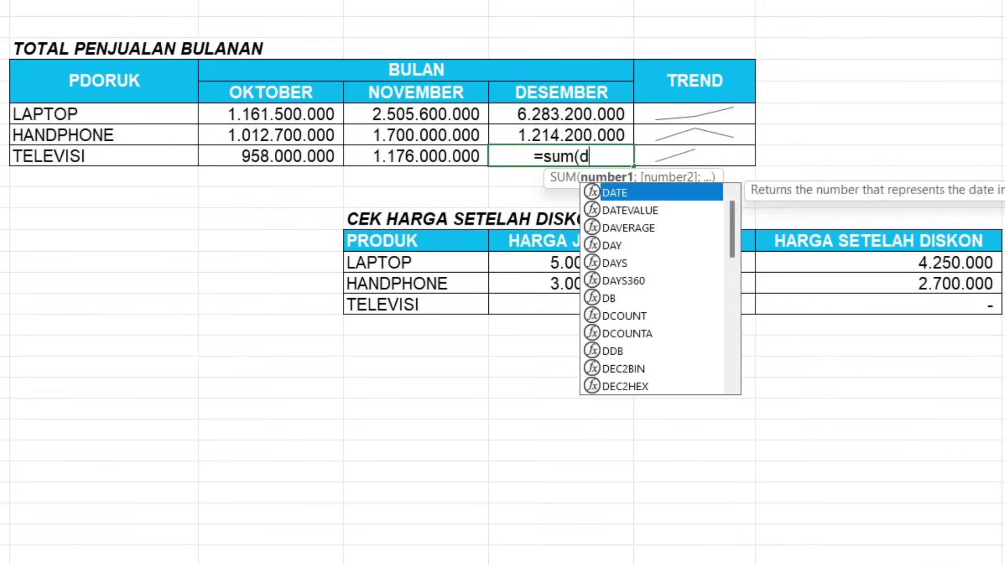
{"action": "double_click", "coordinate": [636, 228]}
{"action": "type", "text": ")"}
{"action": "key", "text": "Return"}
Step: Set TELEVISI's price to =harga_televisi and its discount to =diskon_televisi
{"action": "left_click", "coordinate": [578, 305]}
{"action": "type", "text": "="}
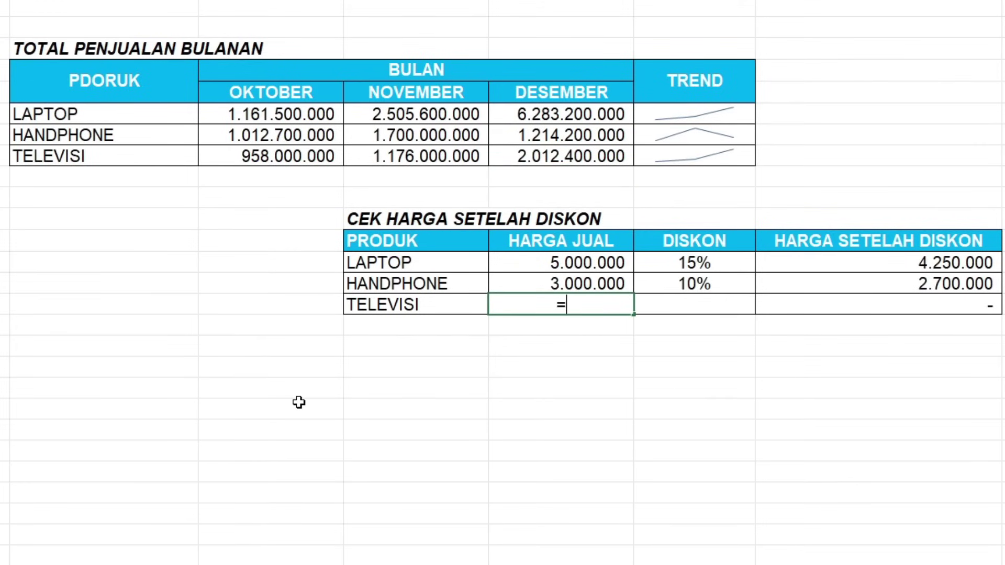
{"action": "type", "text": "har"}
{"action": "left_click", "coordinate": [619, 361]}
{"action": "double_click", "coordinate": [619, 361]}
{"action": "key", "text": "Return"}
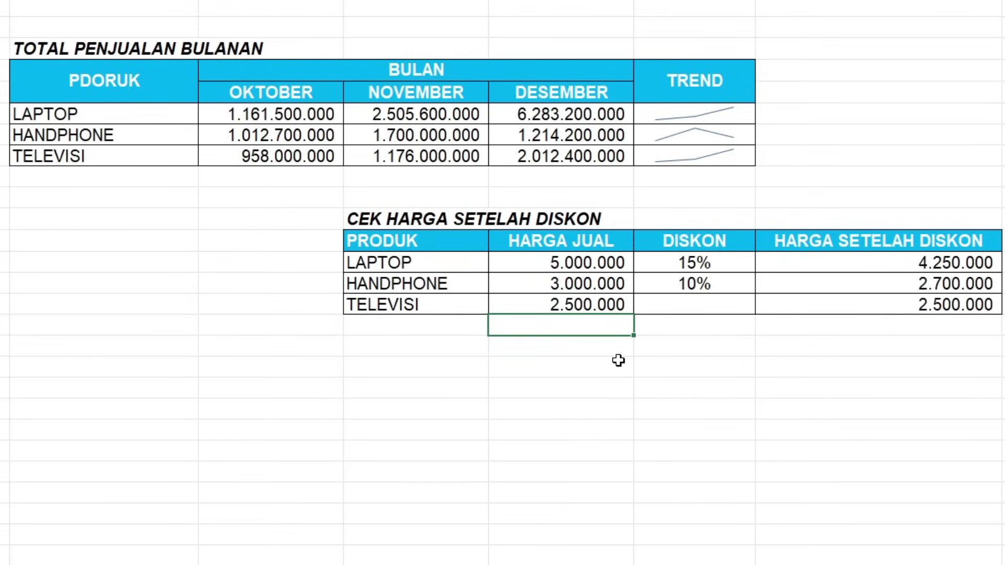
{"action": "left_click", "coordinate": [679, 302]}
{"action": "type", "text": "="}
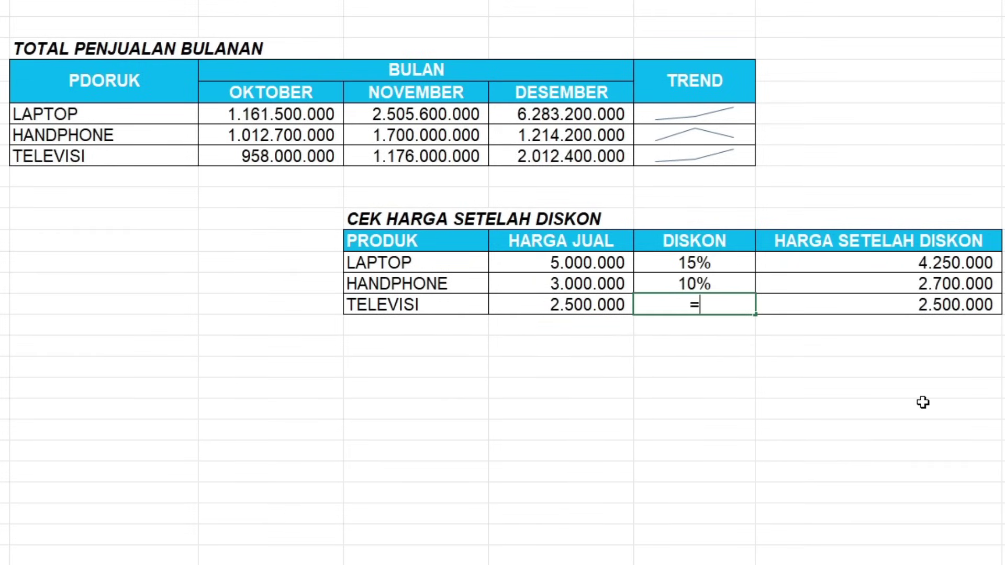
{"action": "type", "text": "disk"}
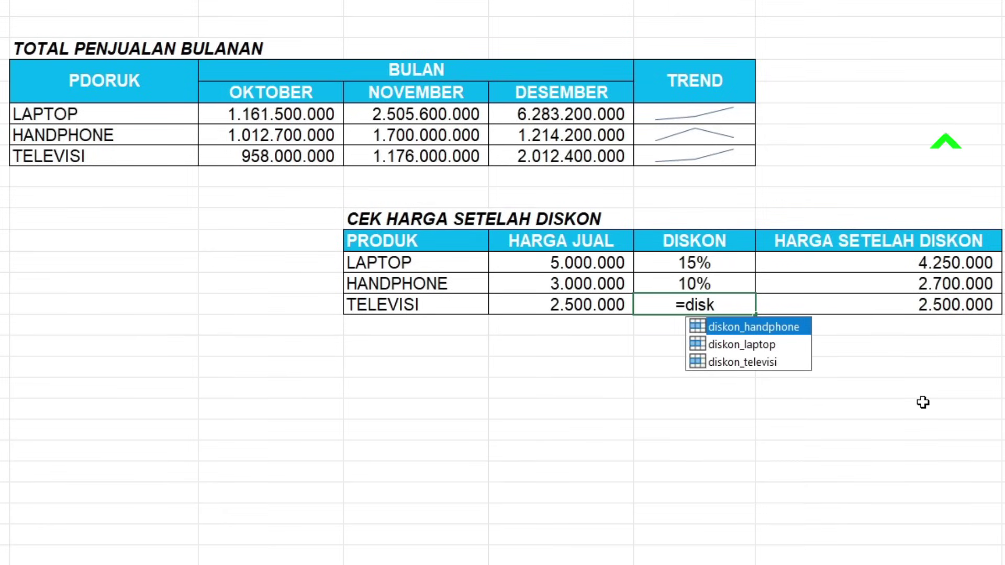
{"action": "double_click", "coordinate": [768, 362]}
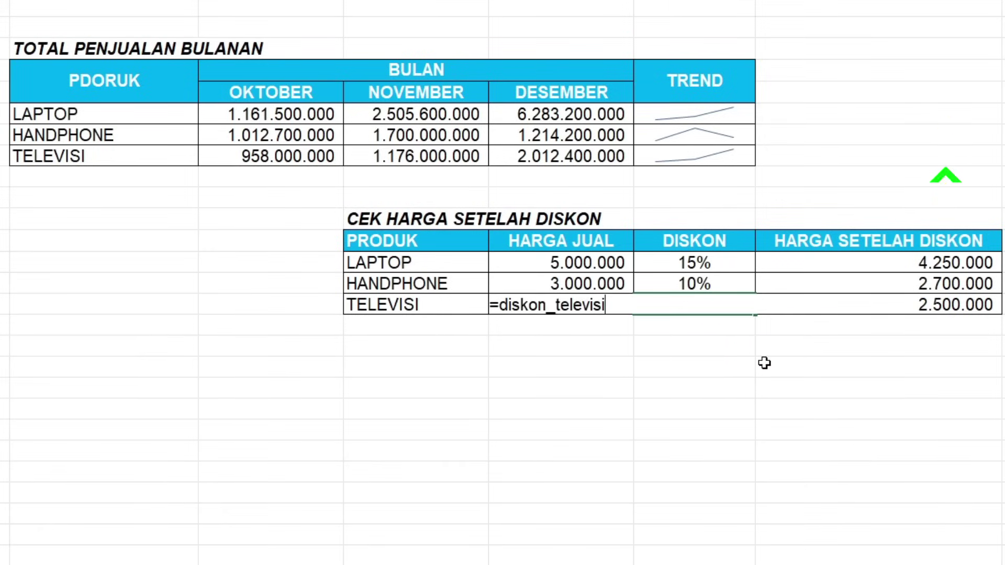
{"action": "key", "text": "Return"}
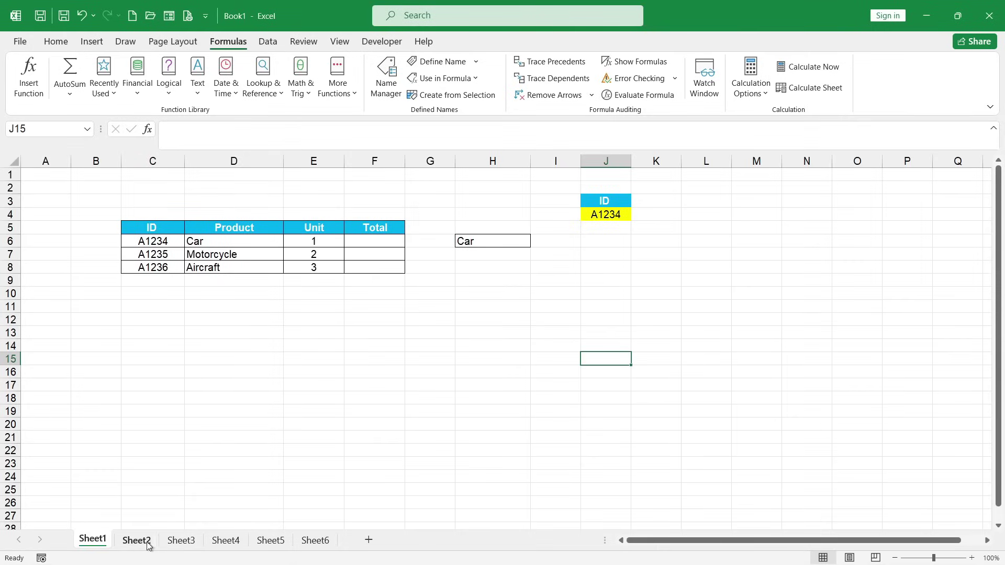
Step: Look through Sheet2, Sheet3 and Sheet4, then return to Sheet1
{"action": "left_click", "coordinate": [146, 541]}
{"action": "left_click", "coordinate": [181, 541]}
{"action": "left_click", "coordinate": [236, 540]}
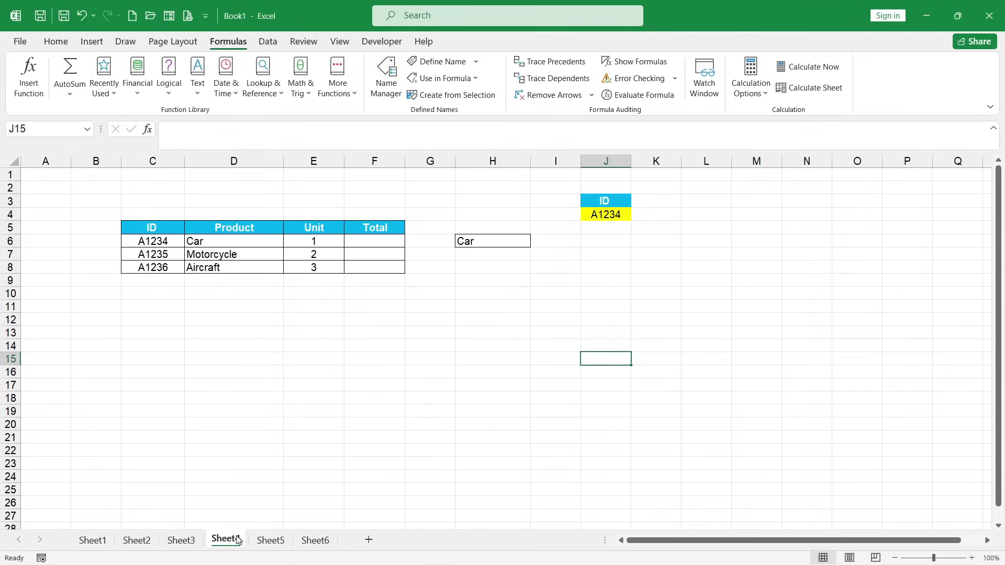
{"action": "left_click", "coordinate": [197, 541]}
{"action": "left_click", "coordinate": [151, 542]}
{"action": "left_click", "coordinate": [94, 543]}
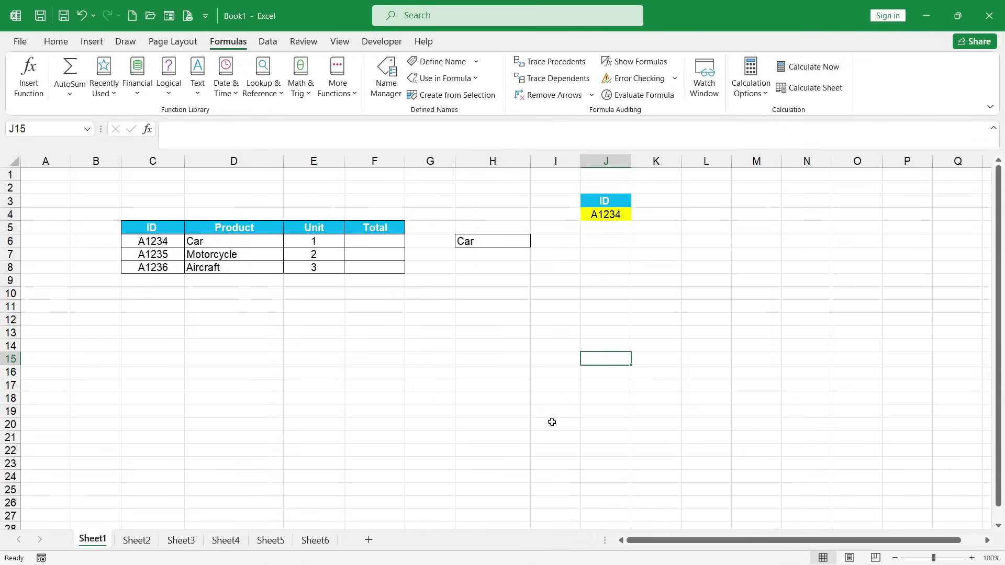
Step: Group Sheet1 through Sheet4 together by Ctrl-selecting their tabs
{"action": "key", "text": "ctrl"}
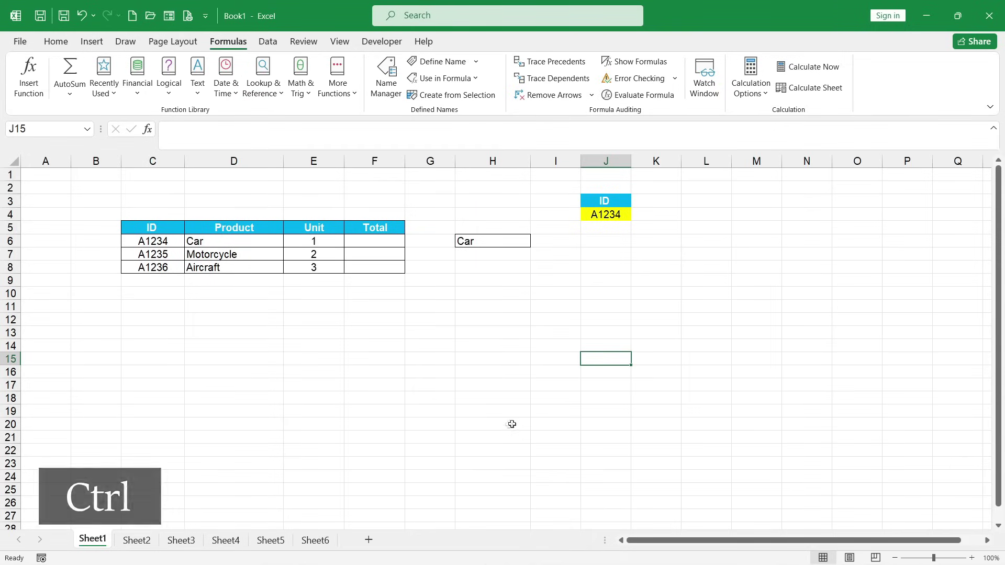
{"action": "left_click", "coordinate": [142, 541], "text": "ctrl"}
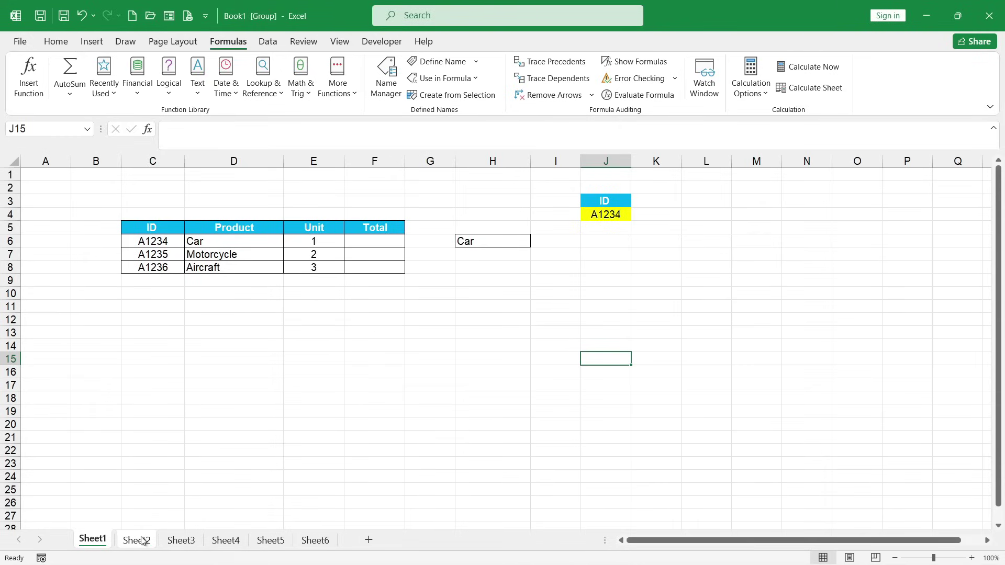
{"action": "left_click", "coordinate": [178, 541], "text": "ctrl"}
{"action": "left_click", "coordinate": [219, 540], "text": "ctrl"}
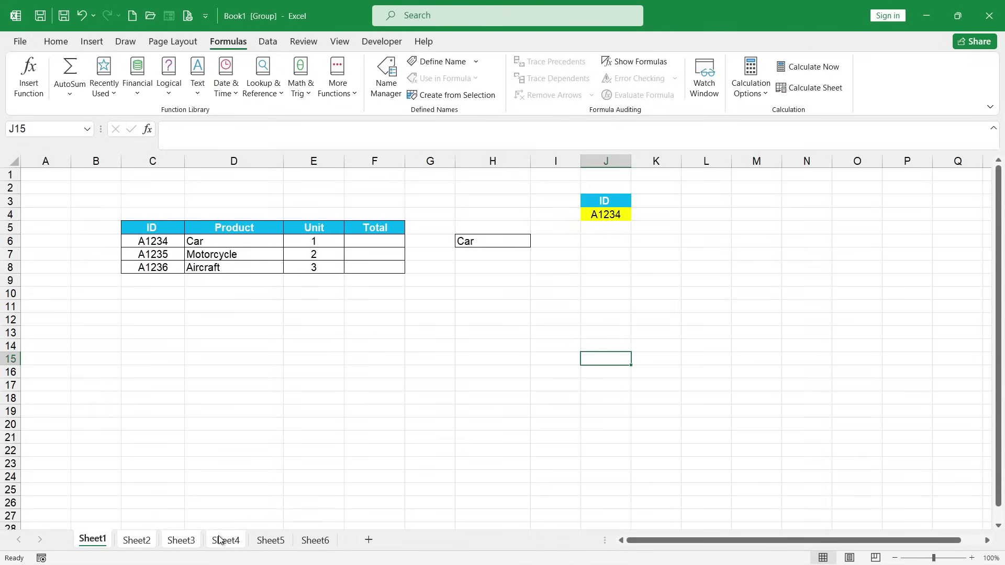
Step: Enter DATA in C2, insert a new row 3, and enter TABLE in C3
{"action": "left_click", "coordinate": [165, 189]}
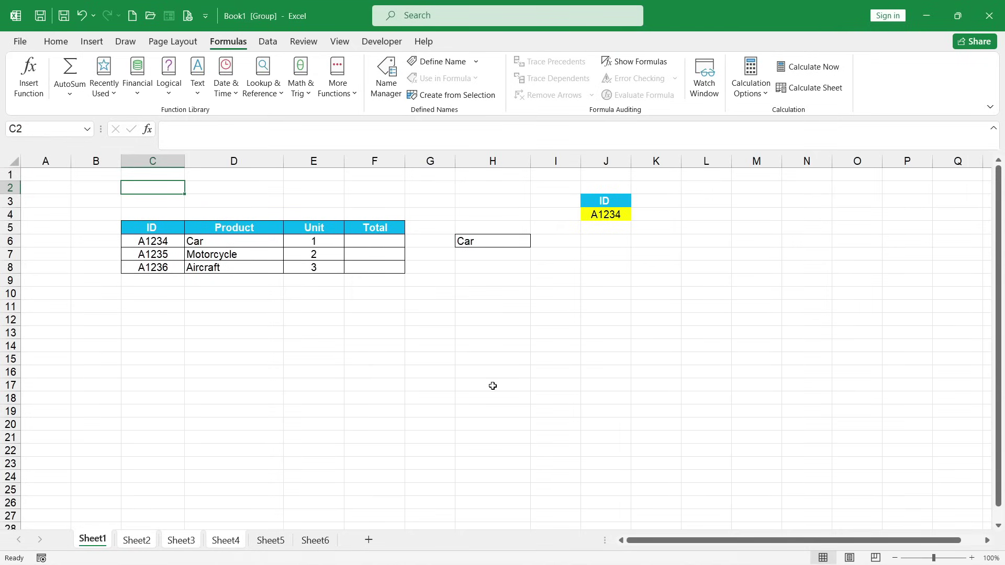
{"action": "type", "text": "DATA"}
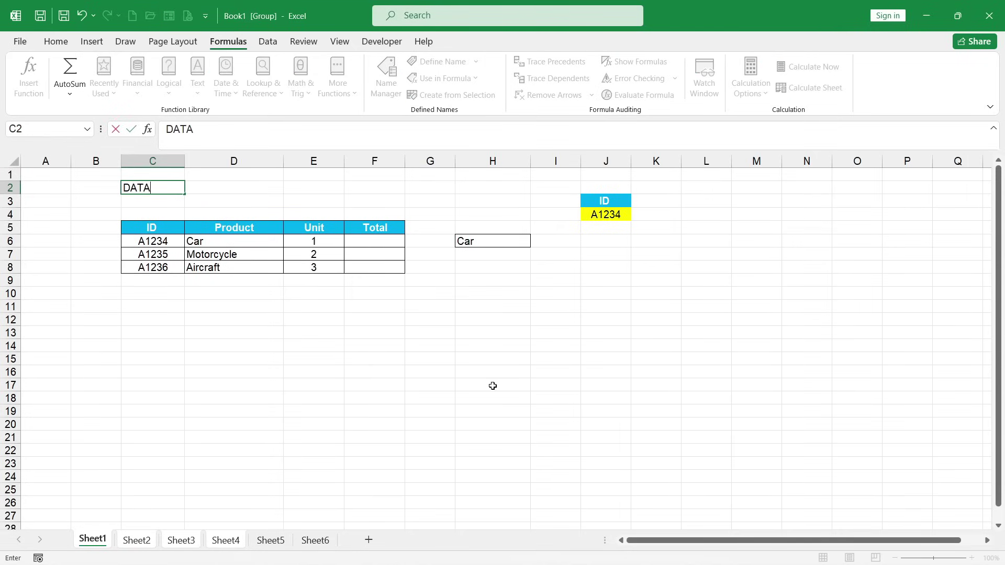
{"action": "key", "text": "Return"}
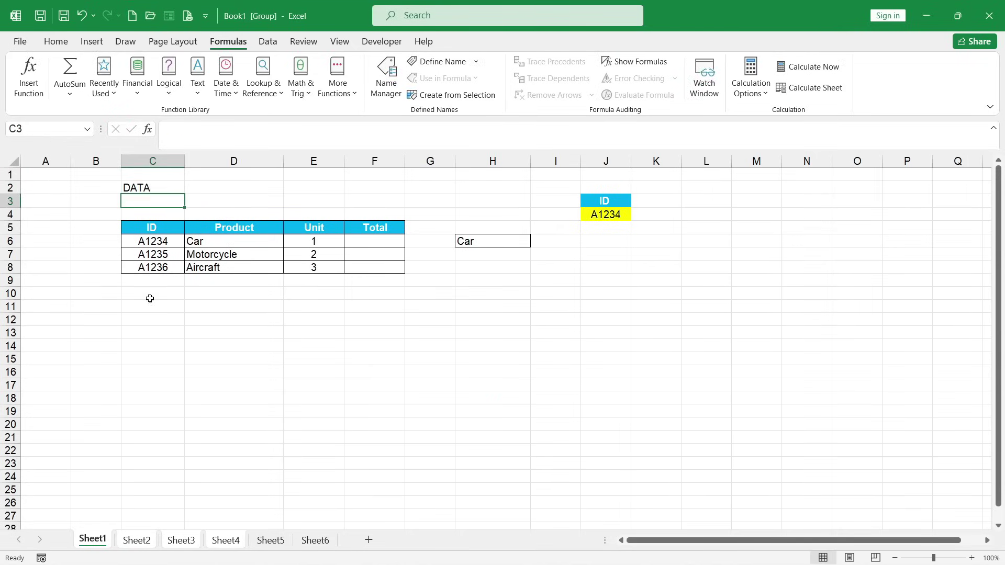
{"action": "right_click", "coordinate": [10, 201]}
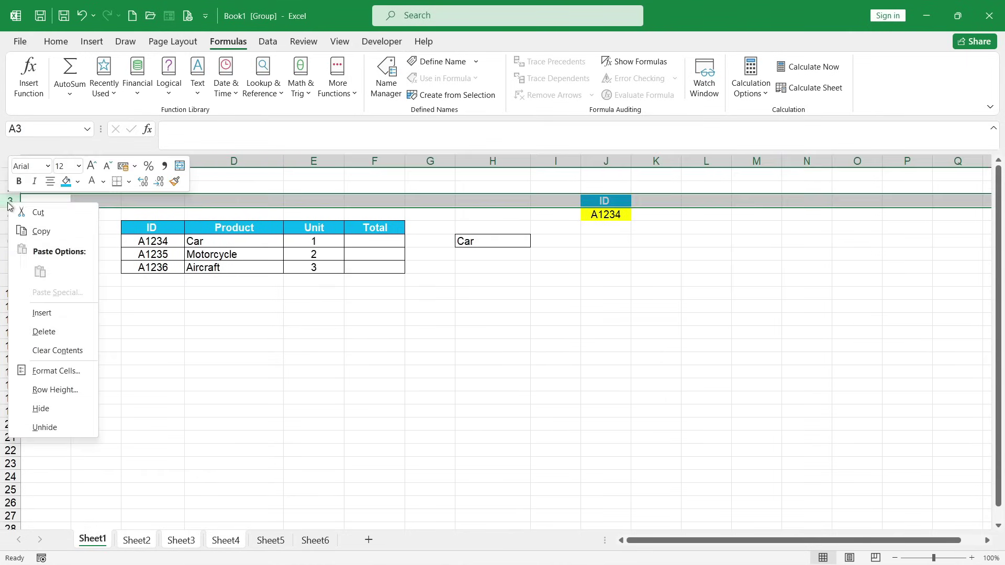
{"action": "left_click", "coordinate": [32, 313]}
{"action": "left_click", "coordinate": [149, 203]}
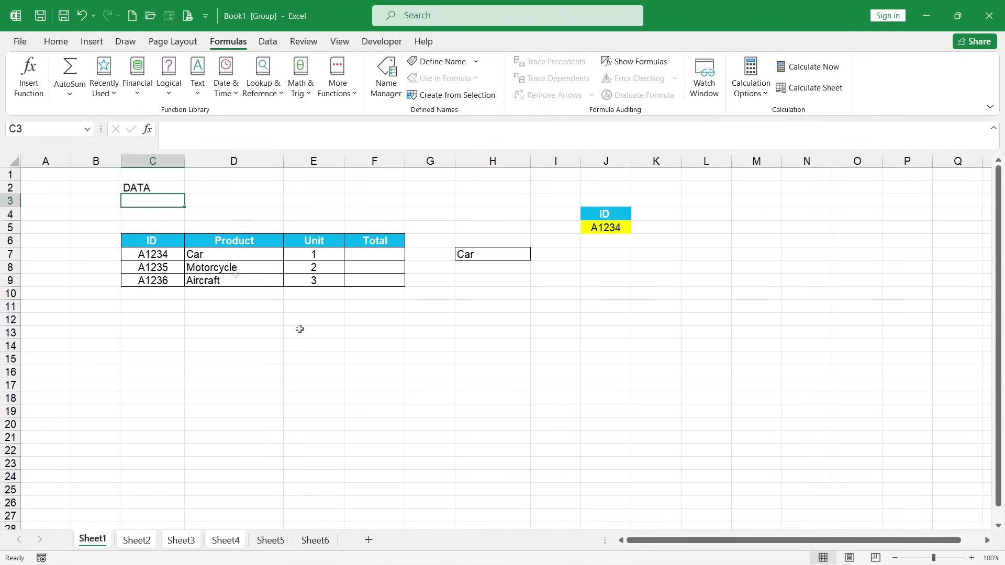
{"action": "type", "text": "TABLE"}
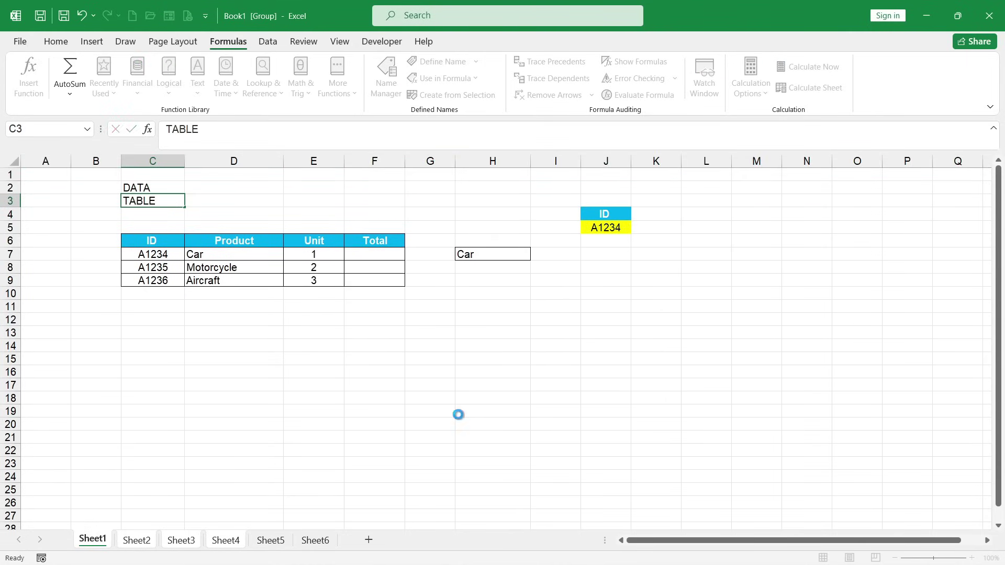
{"action": "key", "text": "Return"}
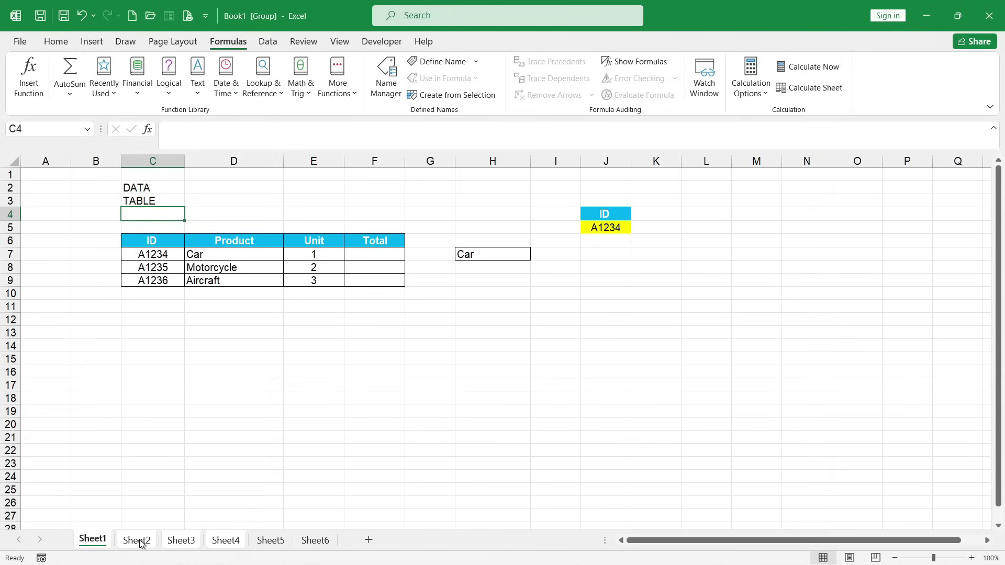
Step: Verify Sheet2–Sheet4 received the labels, then select the table range C6:F9
{"action": "left_click", "coordinate": [137, 540]}
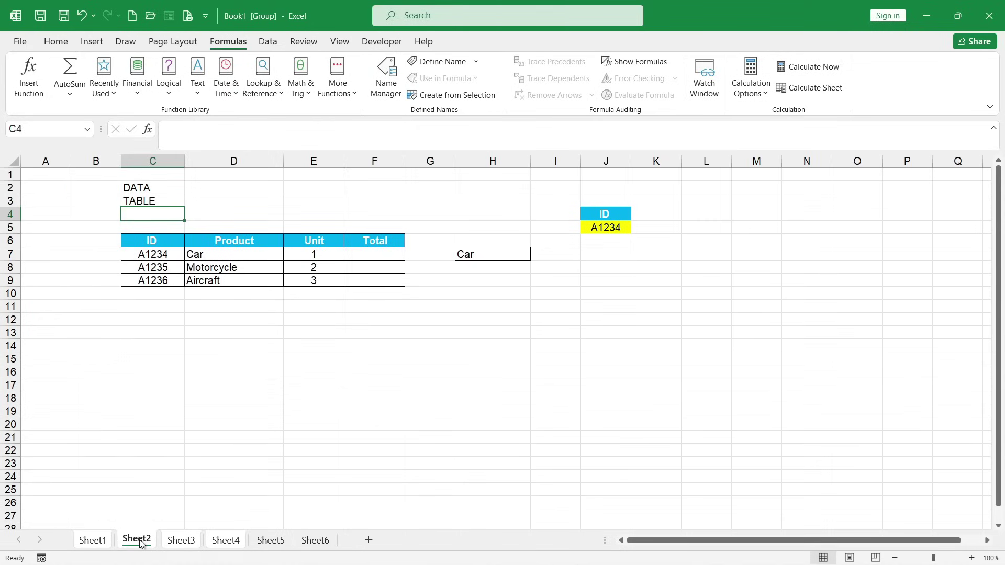
{"action": "left_click", "coordinate": [185, 543]}
{"action": "left_click", "coordinate": [222, 546]}
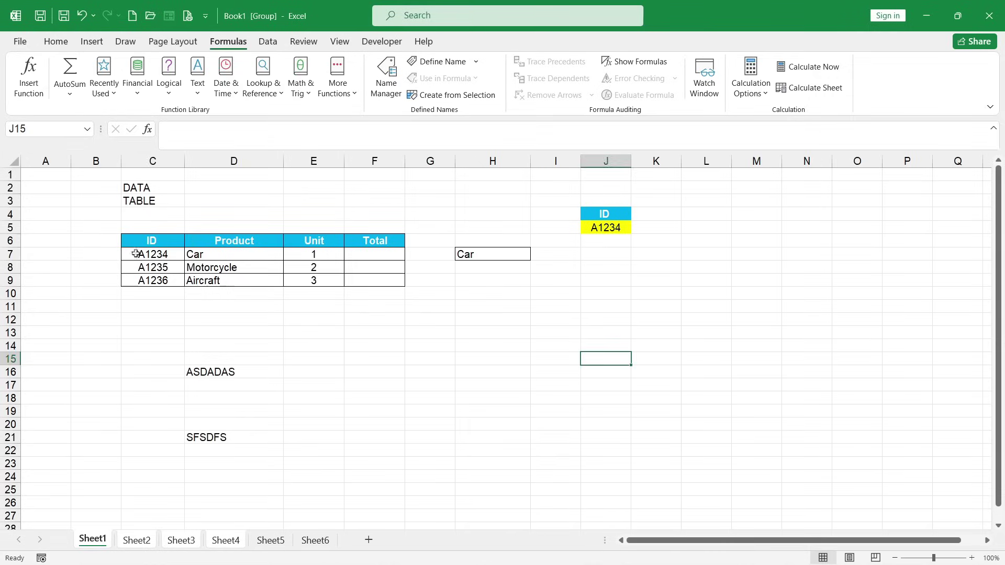
{"action": "left_click_drag", "start_coordinate": [139, 240], "coordinate": [357, 280]}
Step: Delete the table contents, then Clear All on C2:J21 from the Home tab
{"action": "key", "text": "Delete"}
{"action": "left_click", "coordinate": [411, 294]}
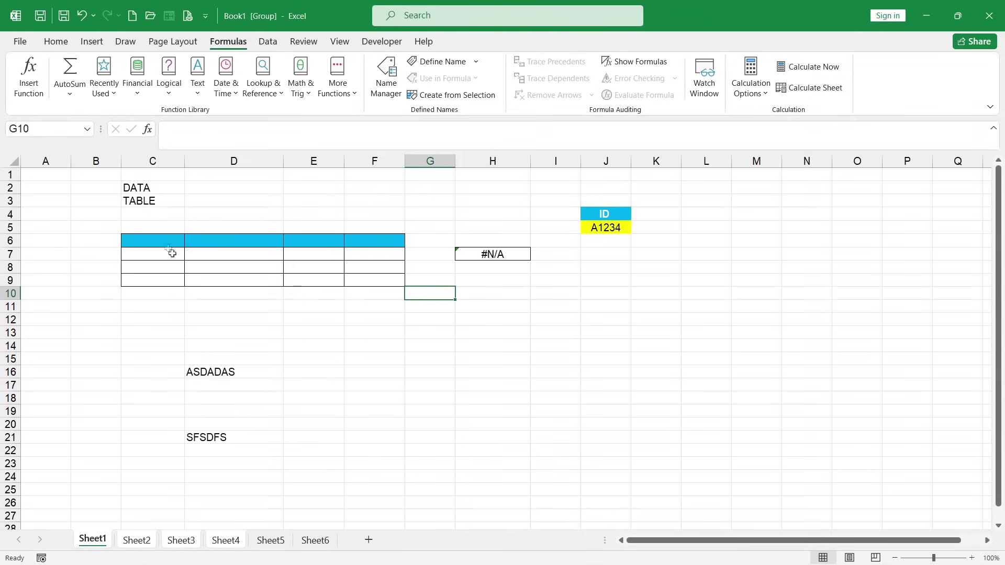
{"action": "mouse_move", "coordinate": [137, 188]}
{"action": "left_mouse_down"}
{"action": "mouse_move", "coordinate": [597, 429]}
{"action": "mouse_move", "coordinate": [597, 438]}
{"action": "left_mouse_up"}
{"action": "left_click", "coordinate": [52, 42]}
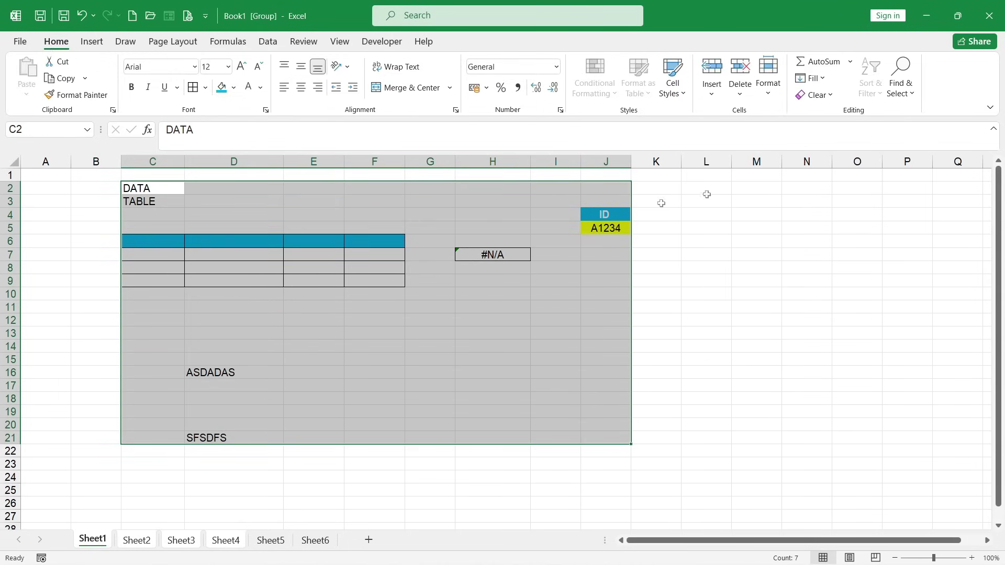
{"action": "left_click", "coordinate": [816, 94]}
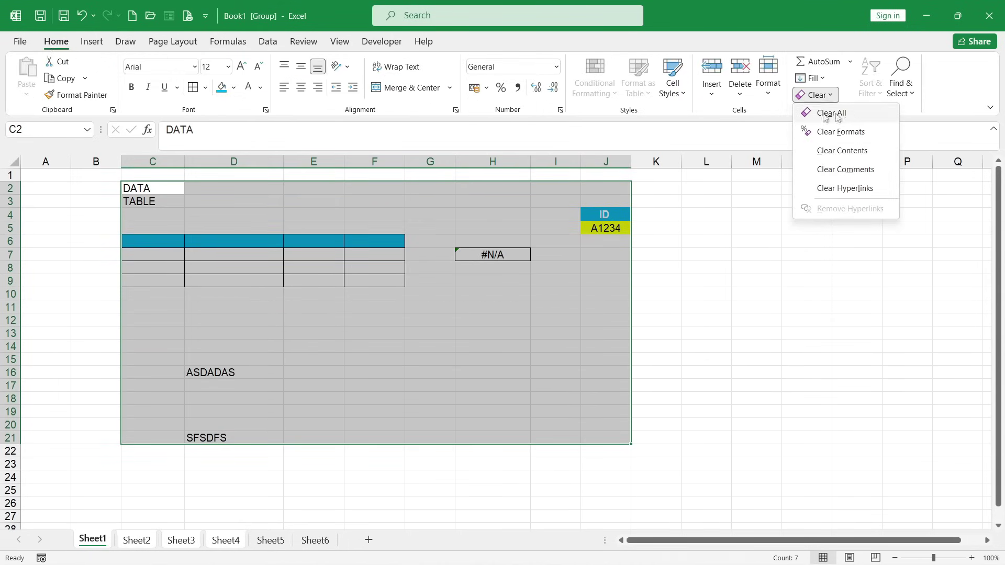
{"action": "left_click", "coordinate": [844, 118]}
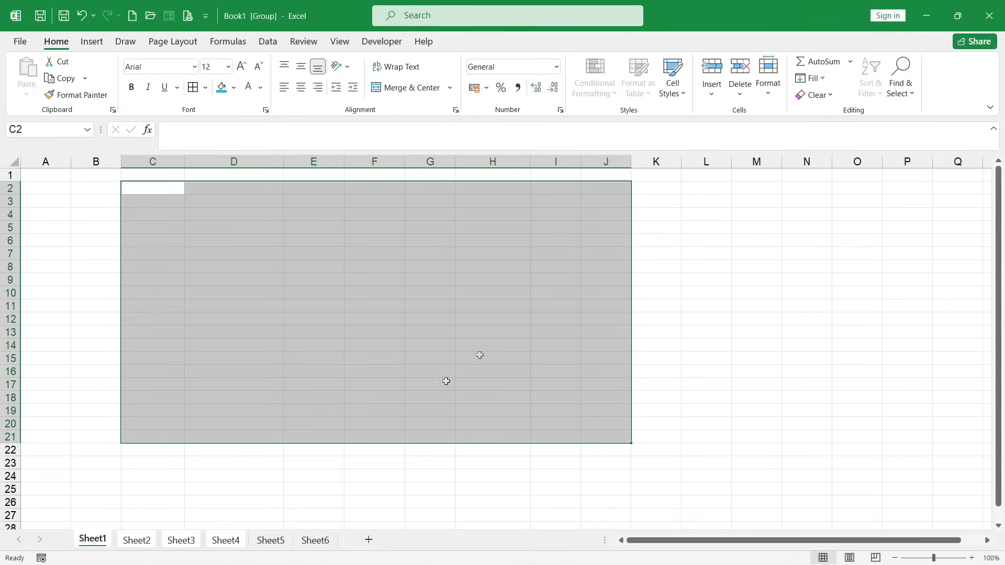
Step: Confirm Sheet2, Sheet3 and Sheet4 are cleared as well
{"action": "left_click", "coordinate": [142, 541]}
{"action": "left_click", "coordinate": [181, 540]}
{"action": "left_click", "coordinate": [225, 541]}
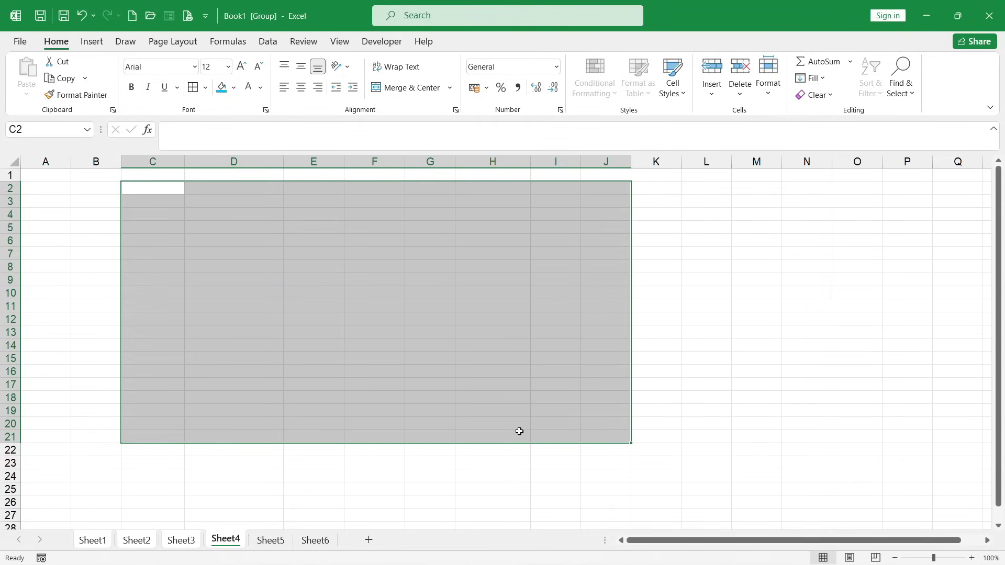